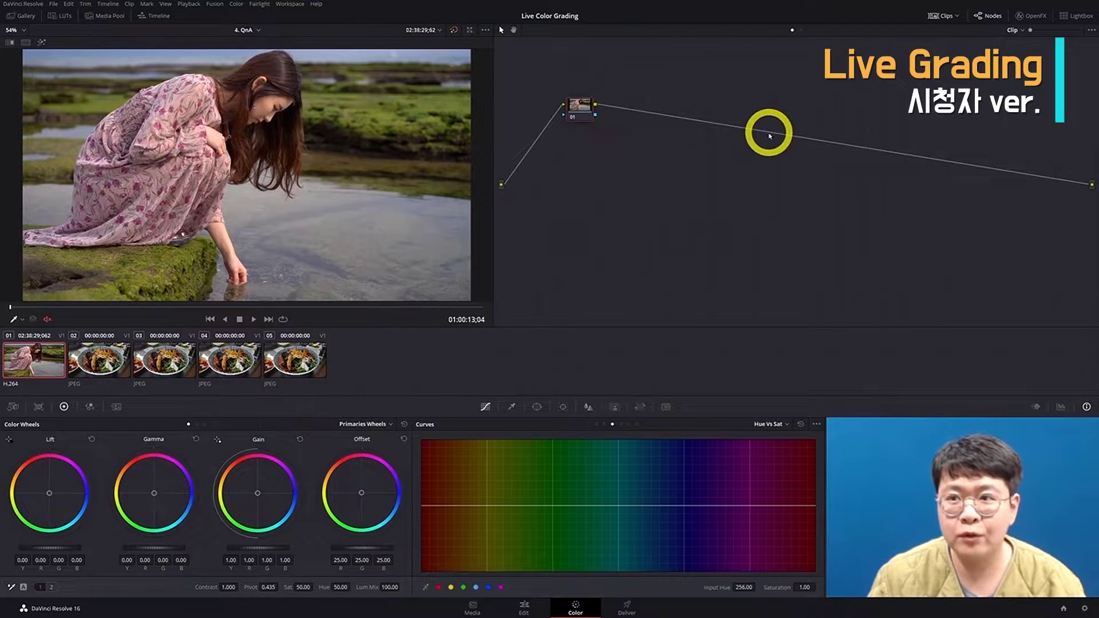
# Widen the viewer and examine the local grade versions stored with the first clip.
pyautogui.click(942, 16)
pyautogui.moveTo(493, 317); pyautogui.dragTo(600, 350)
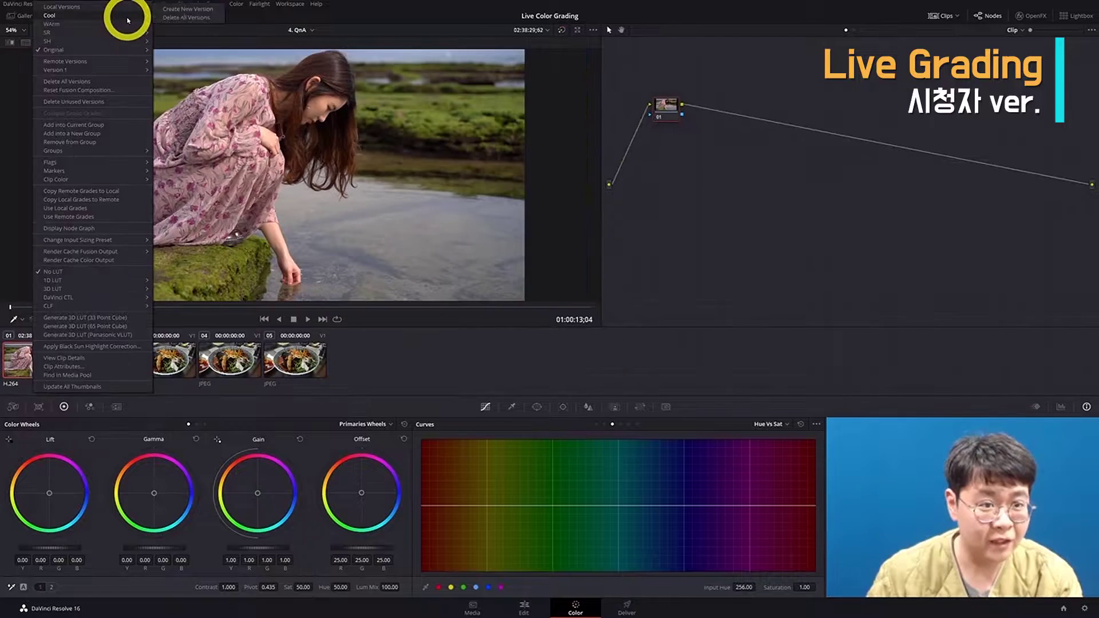
pyautogui.moveTo(128, 21)
pyautogui.click(822, 246)
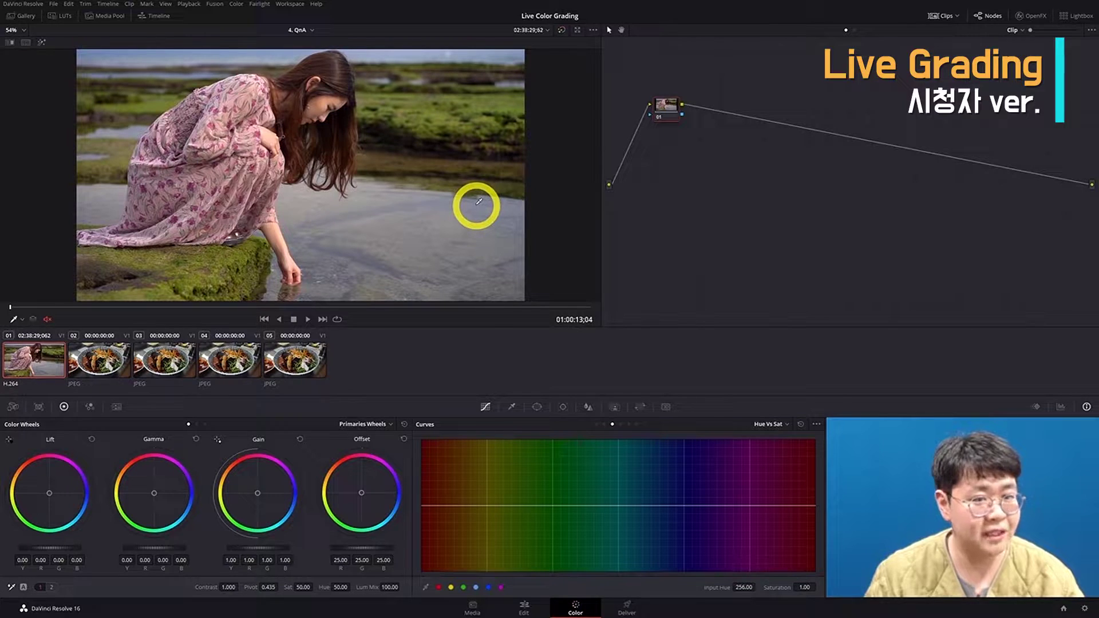
pyautogui.rightClick(42, 367)
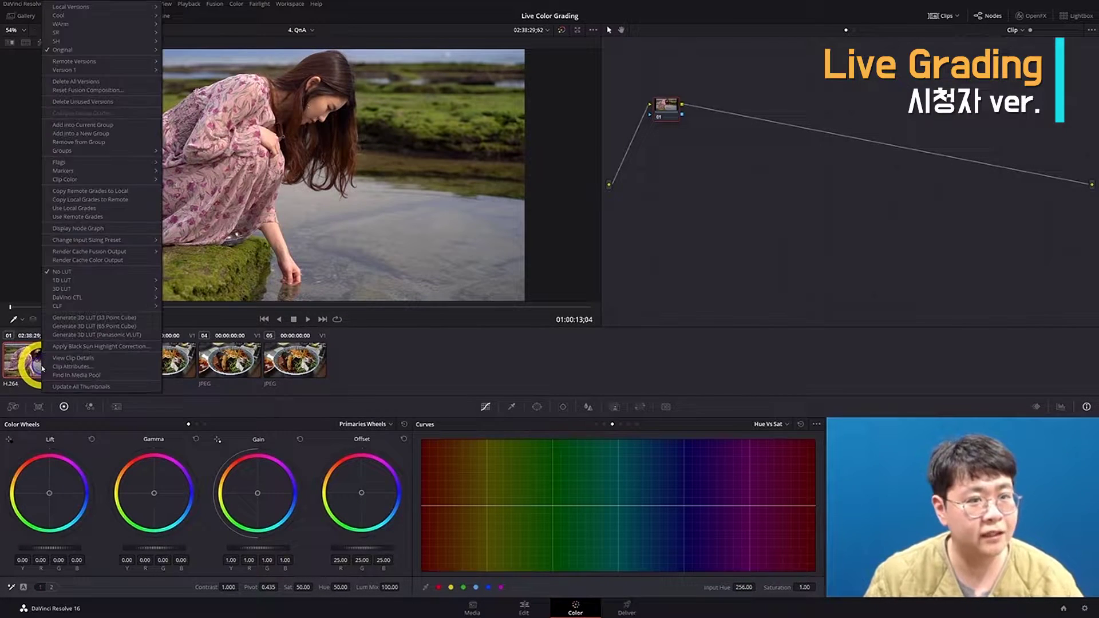
pyautogui.moveTo(126, 27)
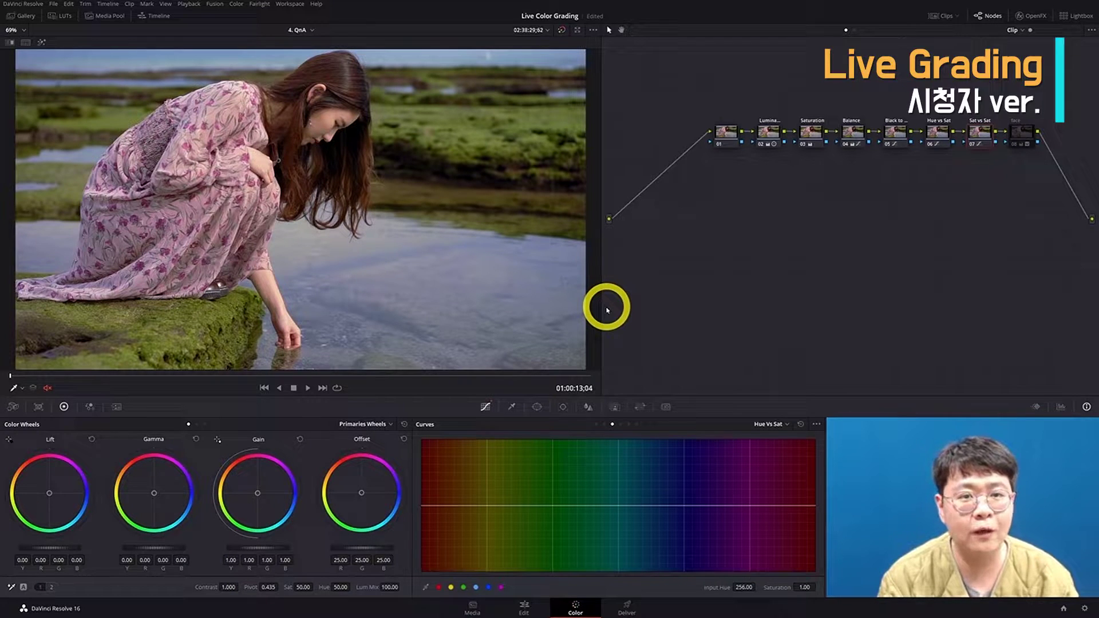
# Switch the clip between its saved versions, including Cool and Original, to compare the grades.
pyautogui.hotkey('ctrl', '1')
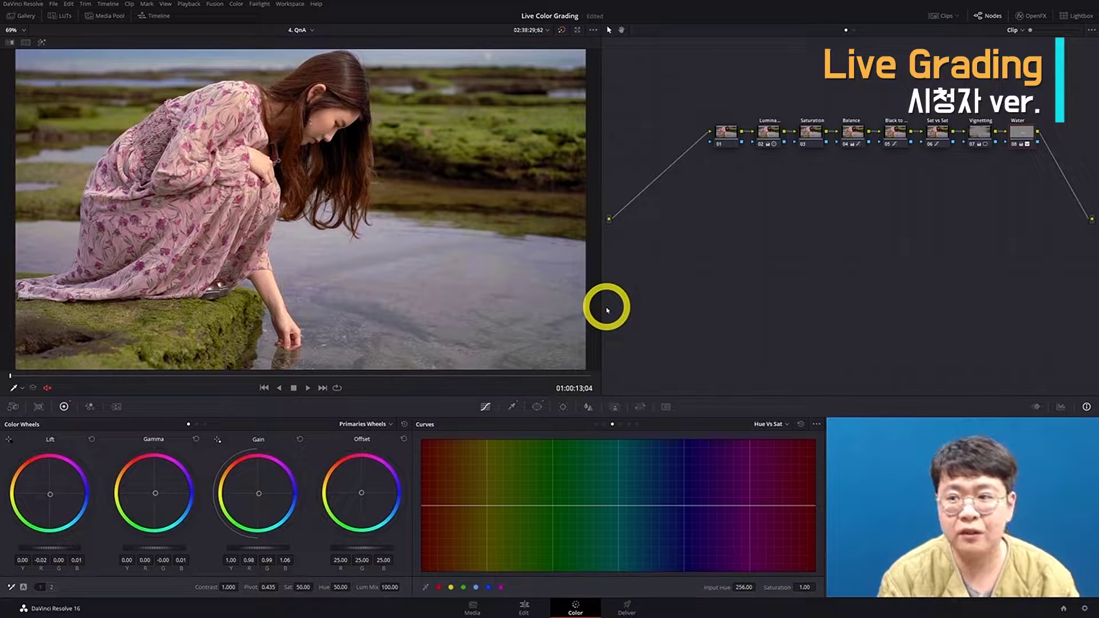
pyautogui.hotkey('ctrl', '2')
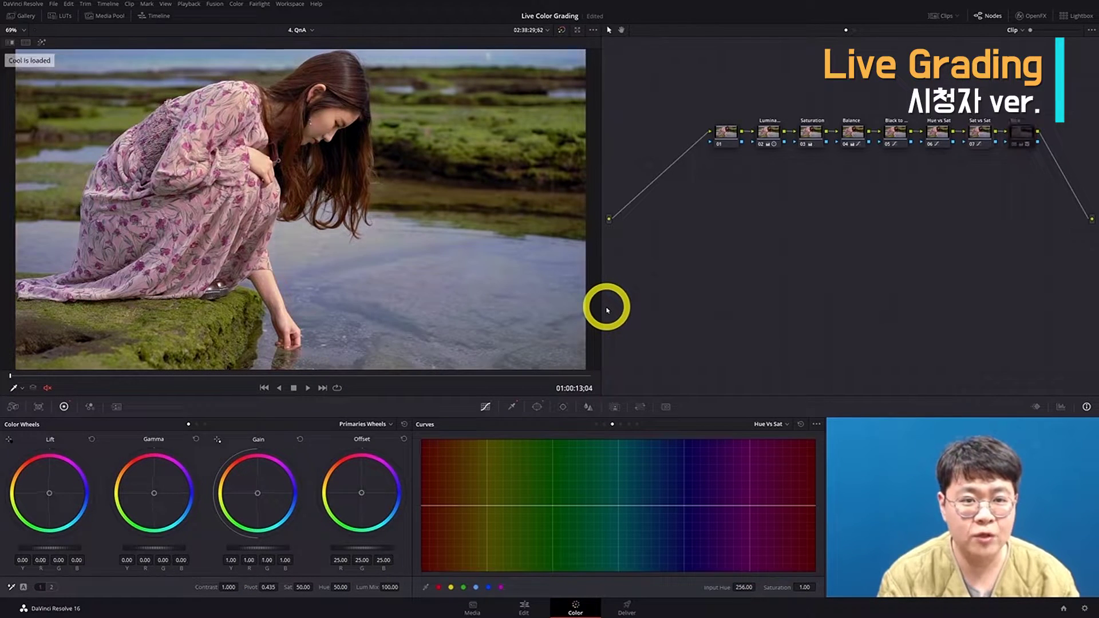
pyautogui.hotkey('ctrl', '3')
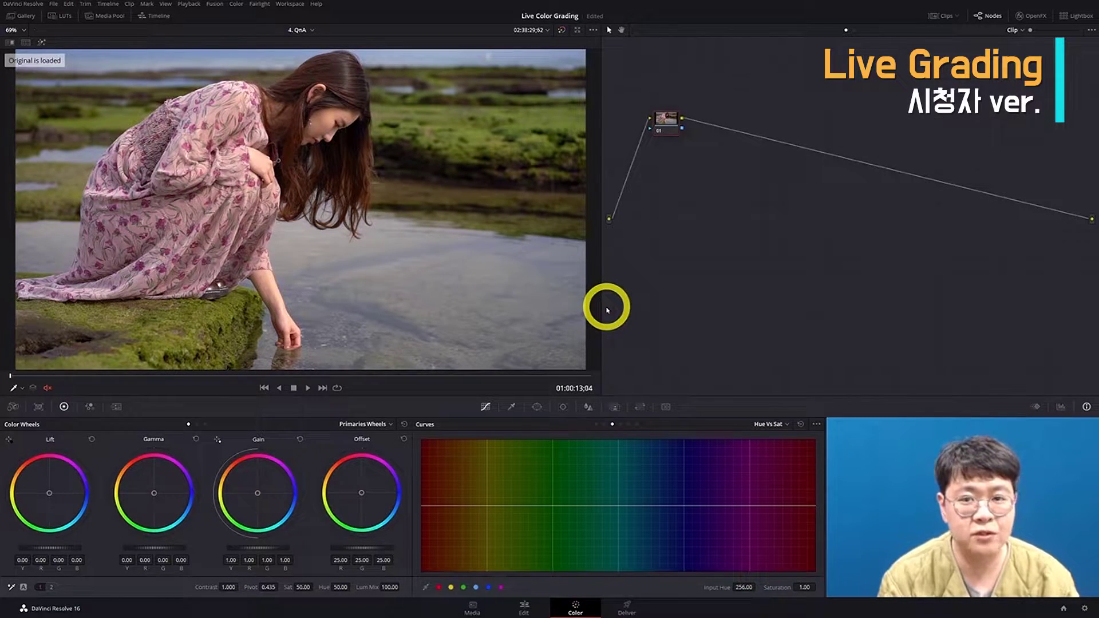
pyautogui.hotkey('ctrl', '1')
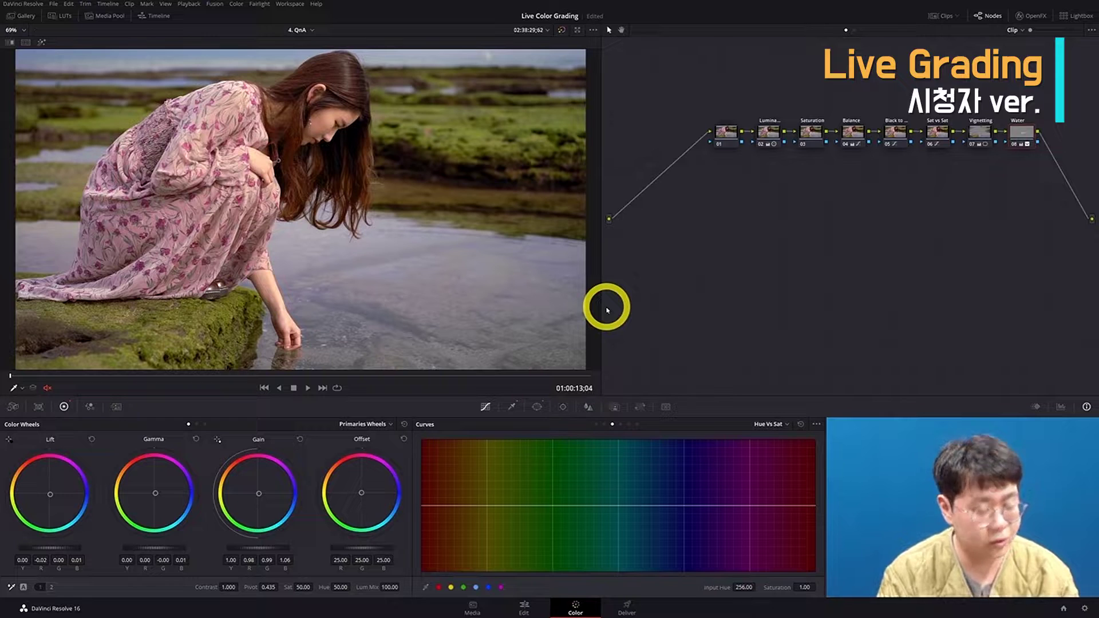
pyautogui.hotkey('ctrl', '4')
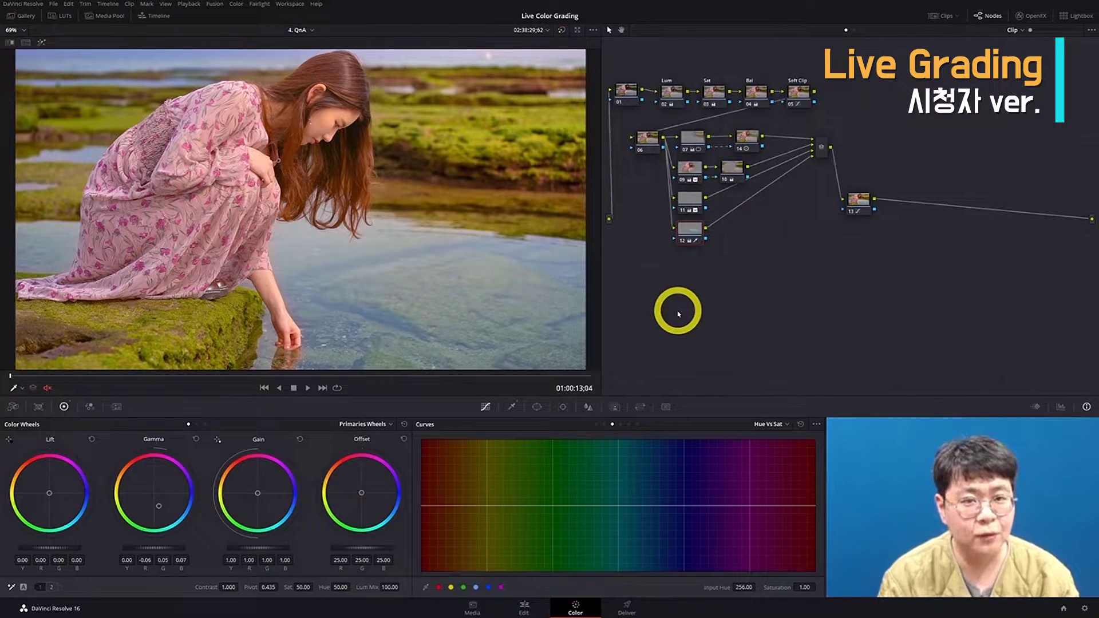
pyautogui.hotkey('ctrl', '1')
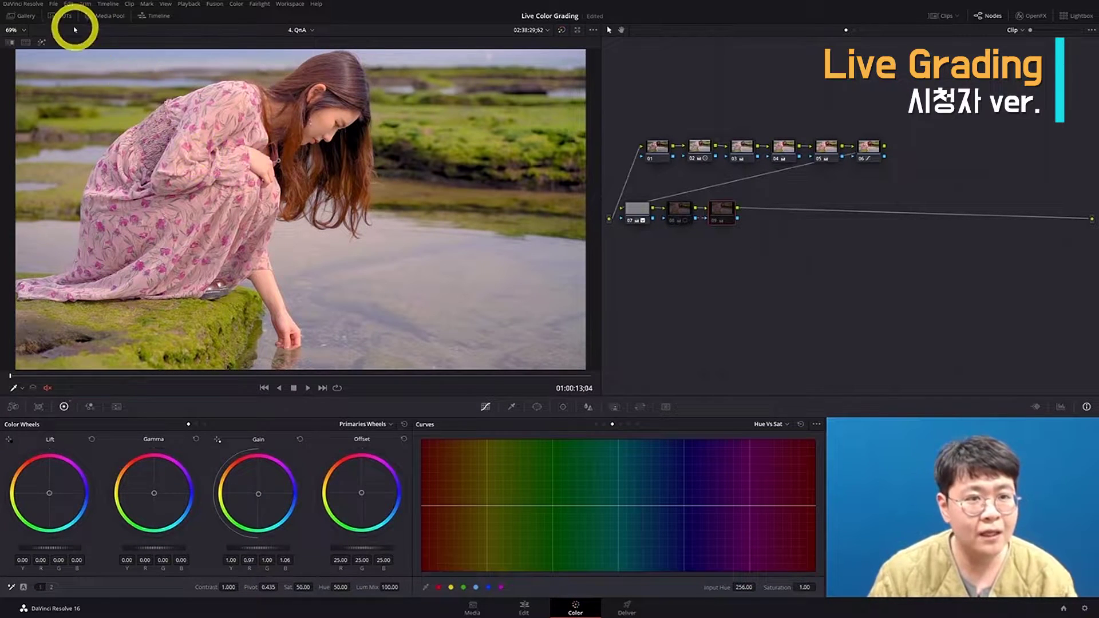
# Show the clip's saved grades side by side in the viewer as a Version split screen.
pyautogui.click(25, 42)
pyautogui.click(556, 43)
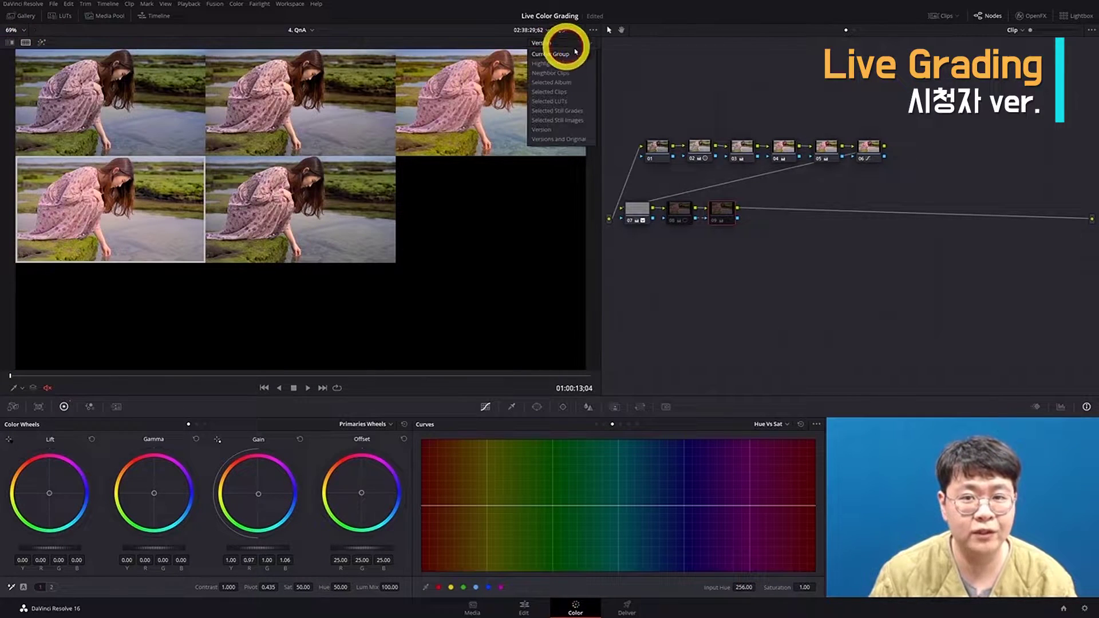
pyautogui.click(565, 135)
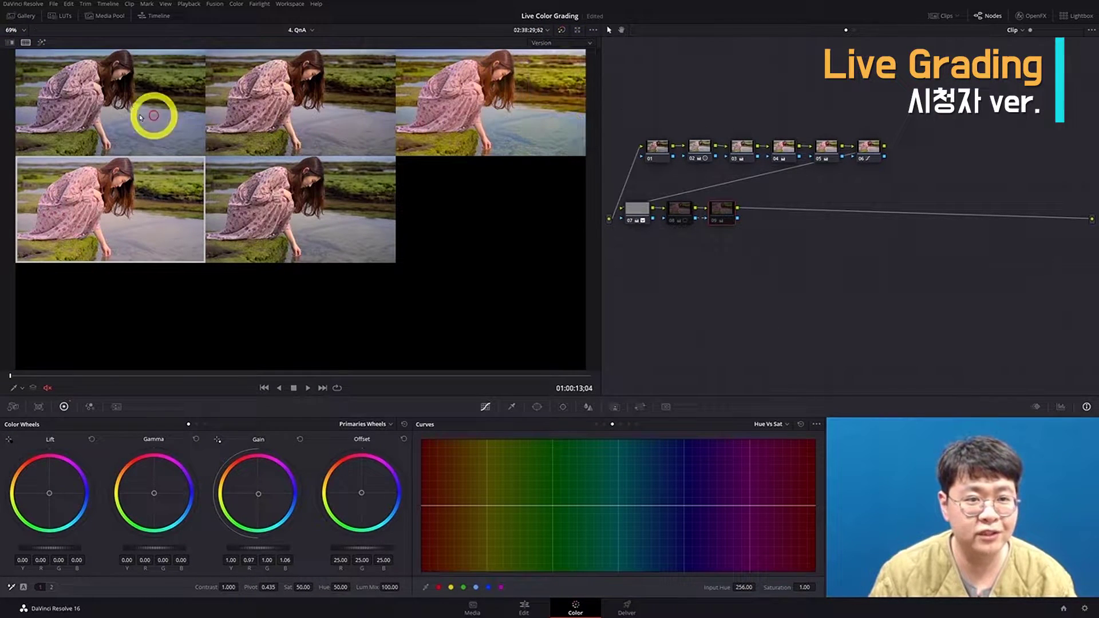
# Select different versions in the split screen to compare their images and node structures.
pyautogui.click(304, 98)
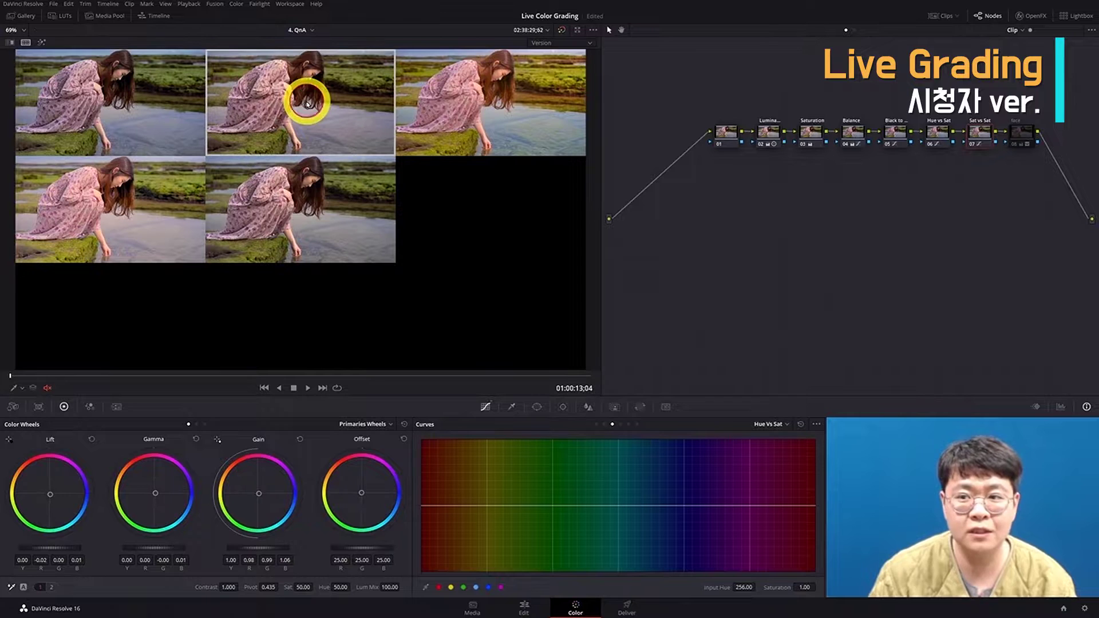
pyautogui.click(518, 107)
pyautogui.click(93, 223)
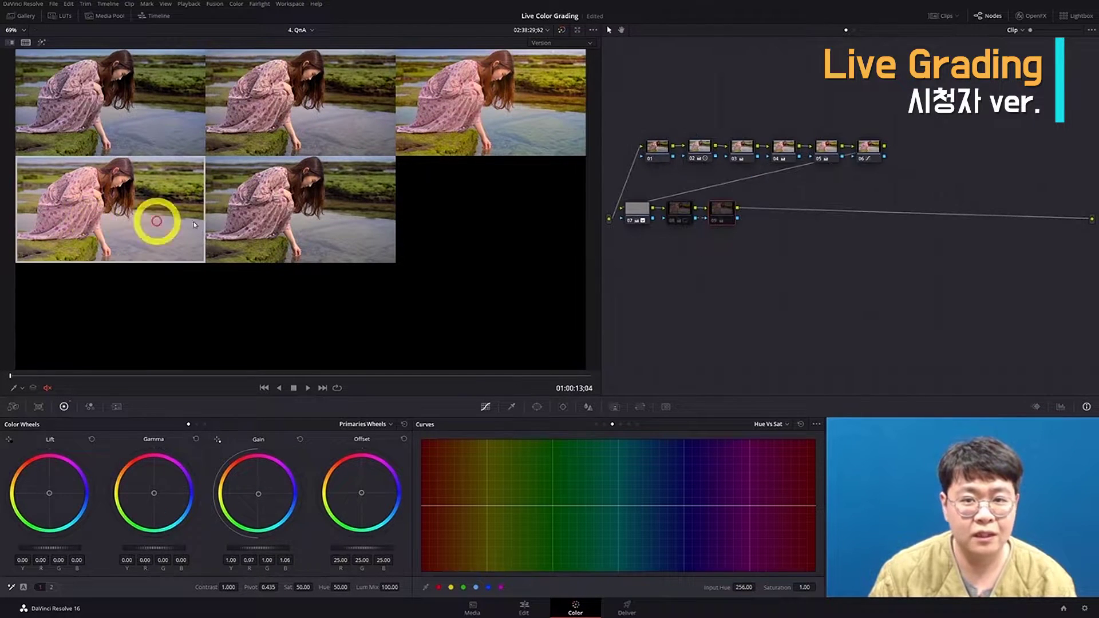
pyautogui.click(327, 219)
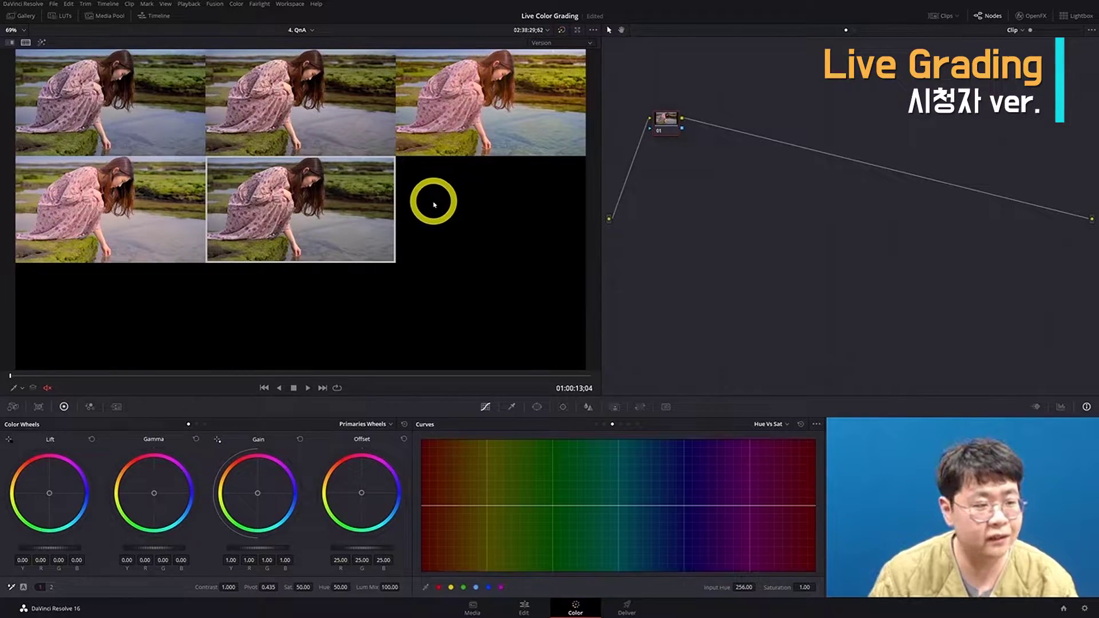
# Compare the five versions in the enlarged split-screen viewer by selecting them in turn, then restore the normal viewer size.
pyautogui.hotkey('alt', 'f')
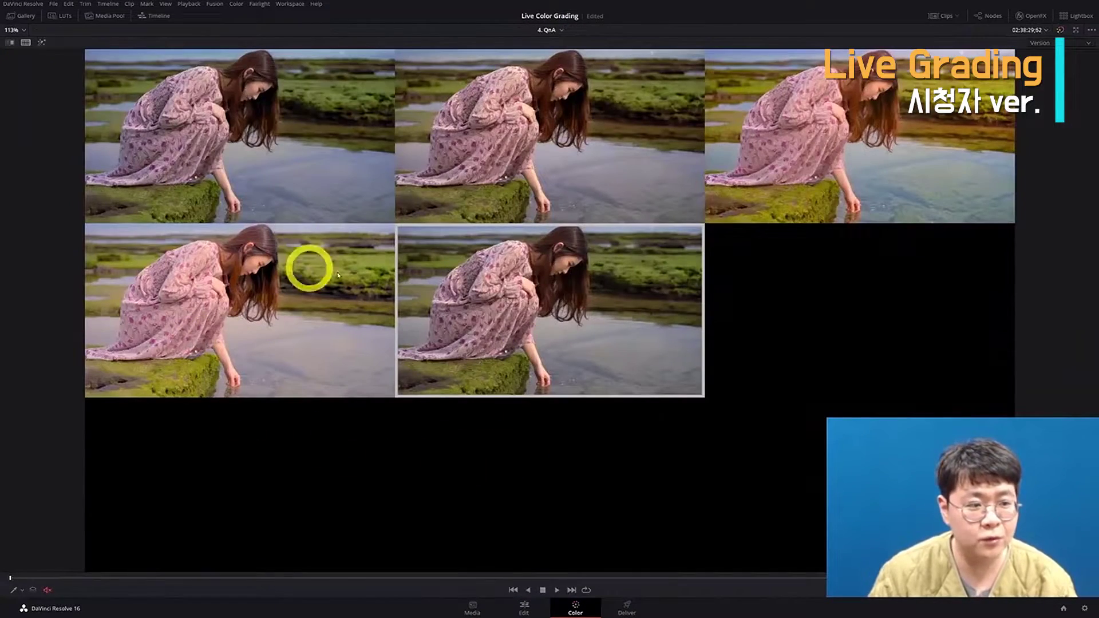
pyautogui.scroll(3, 538, 344)
pyautogui.scroll(-2, 537, 333)
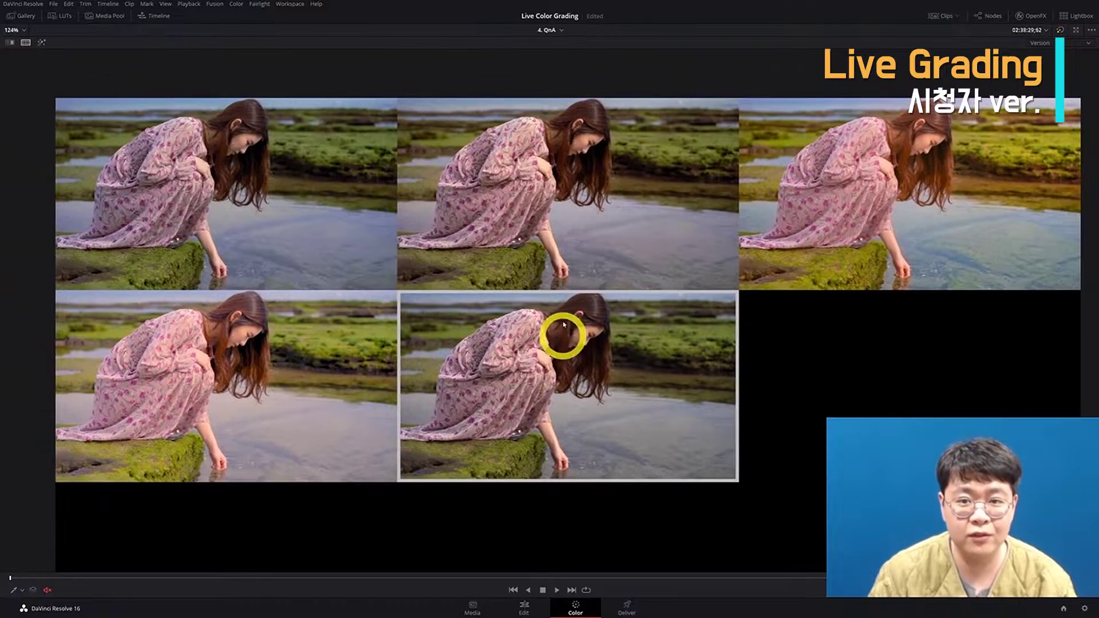
pyautogui.click(576, 219)
pyautogui.click(802, 214)
pyautogui.click(319, 214)
pyautogui.click(311, 376)
pyautogui.click(582, 373)
pyautogui.click(572, 207)
pyautogui.click(294, 200)
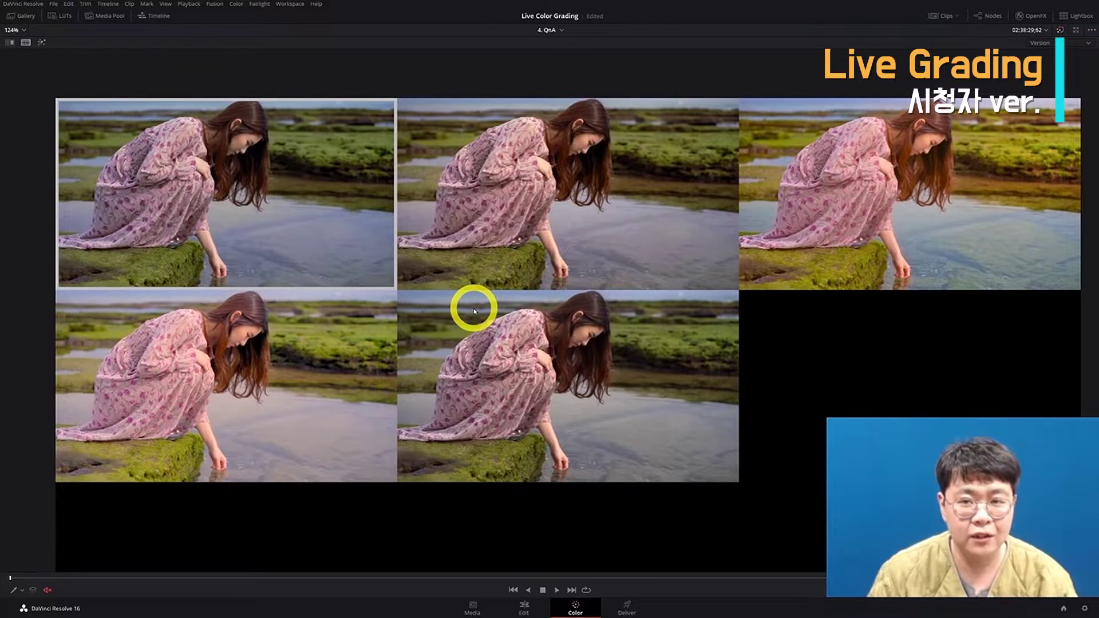
pyautogui.hotkey('alt', 'f')
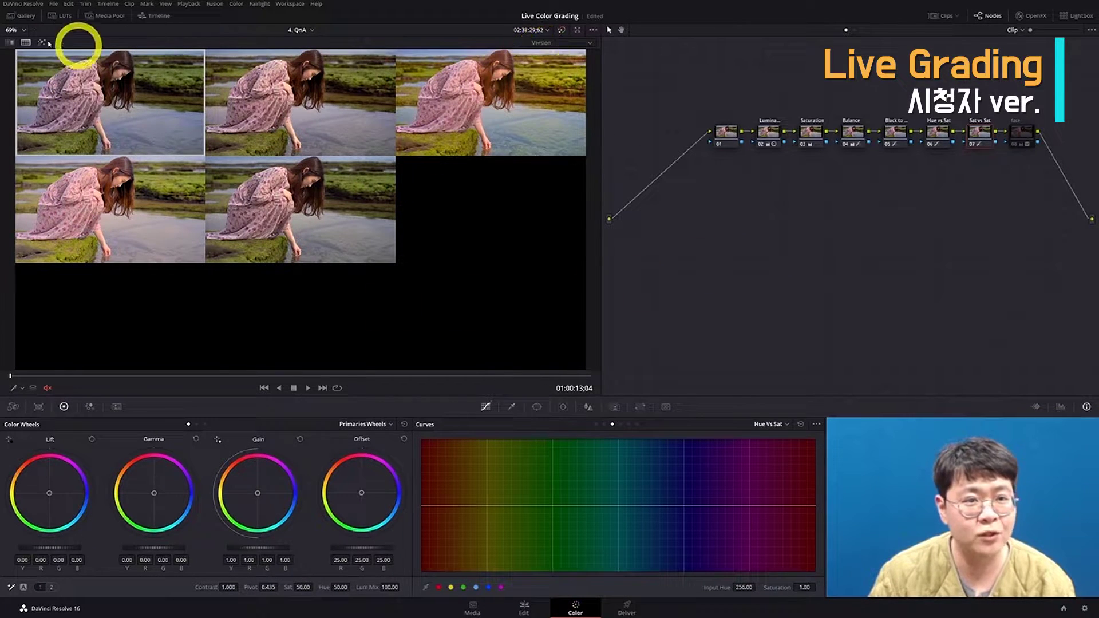
# Return the viewer to a single image and enlarge the node graph of the current version.
pyautogui.click(26, 42)
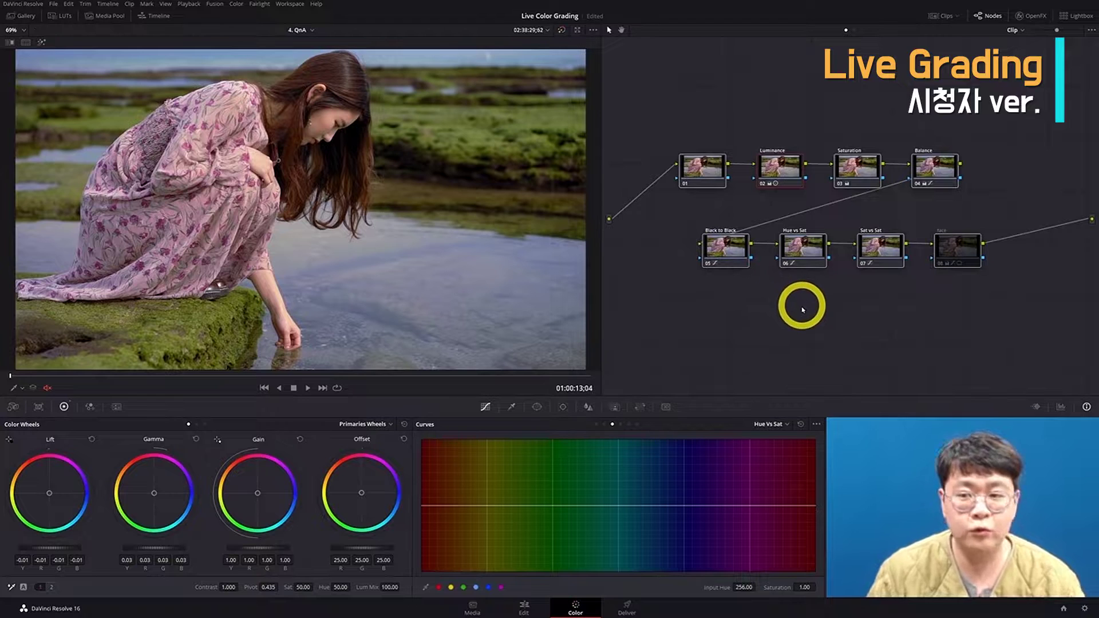
pyautogui.click(803, 328)
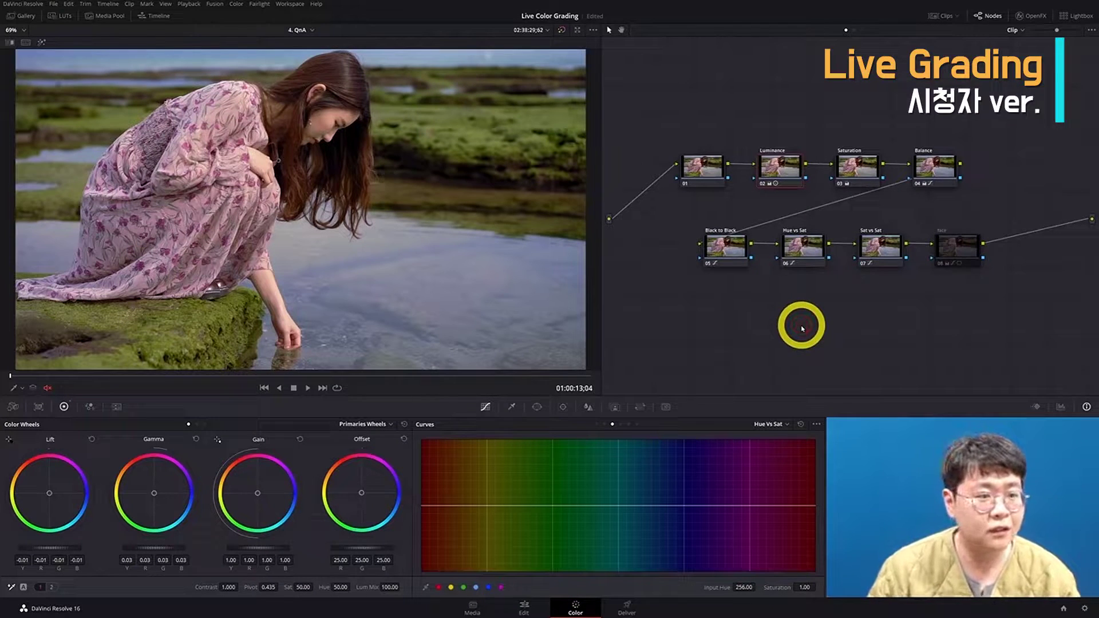
pyautogui.moveTo(1062, 35); pyautogui.dragTo(1070, 44)
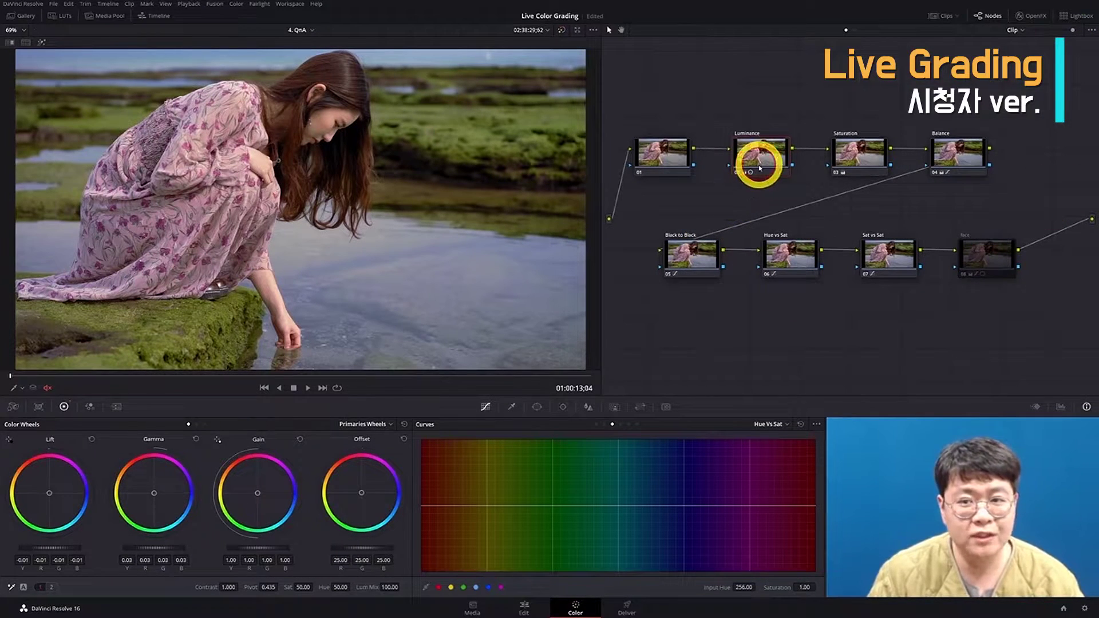
# Select the nodes one after another, including Luminance, Balance and the disabled last node, to examine their corrections.
pyautogui.click(788, 254)
pyautogui.click(887, 255)
pyautogui.click(862, 147)
pyautogui.click(753, 153)
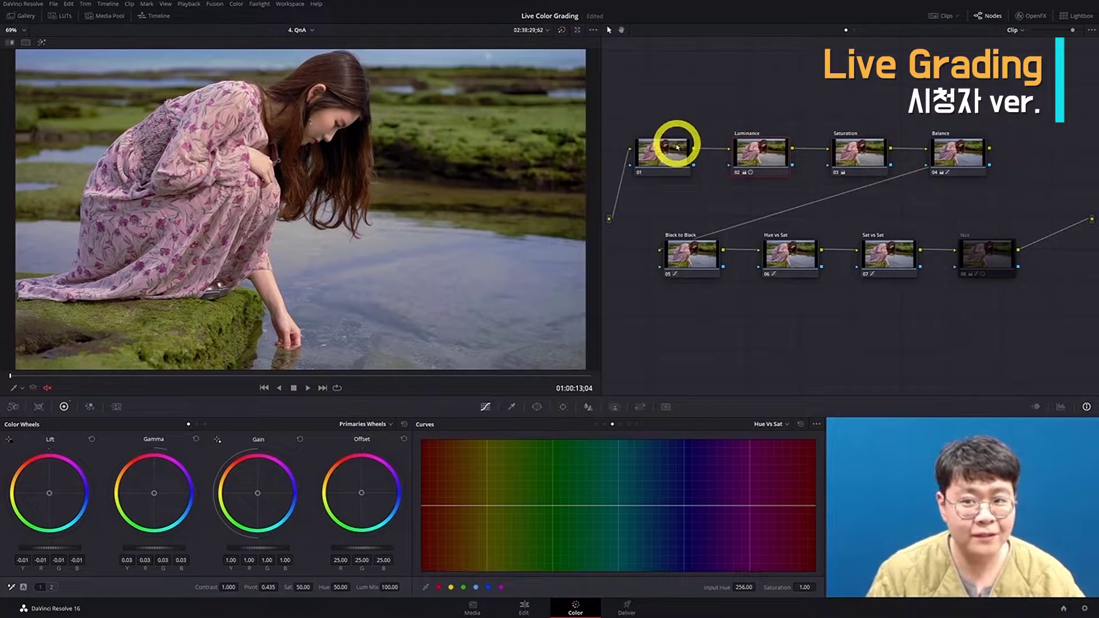
pyautogui.click(989, 261)
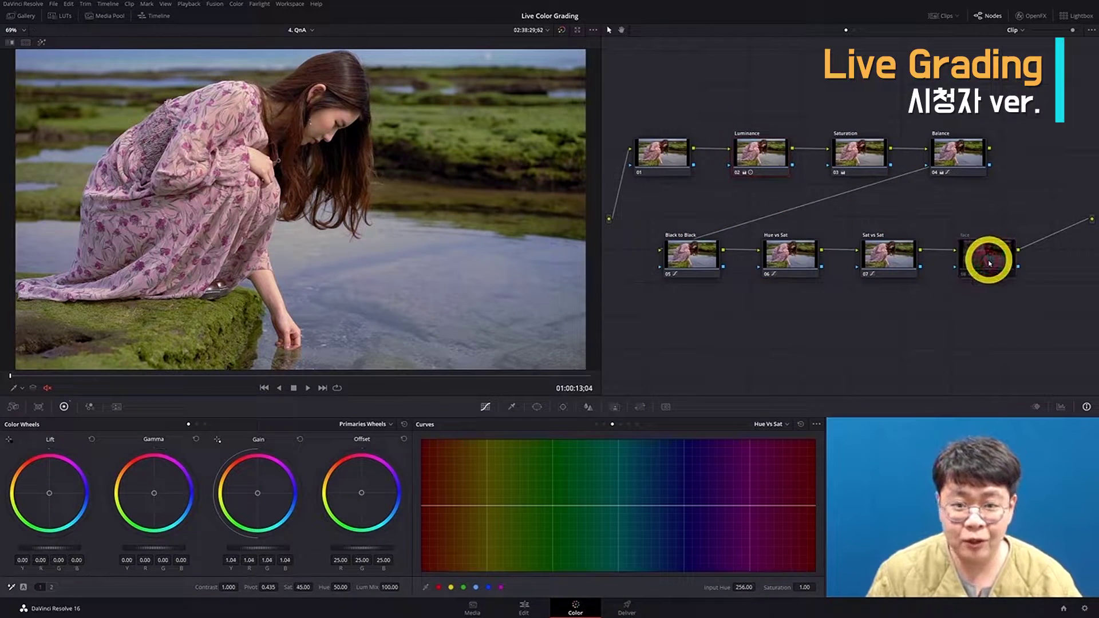
pyautogui.moveTo(974, 255)
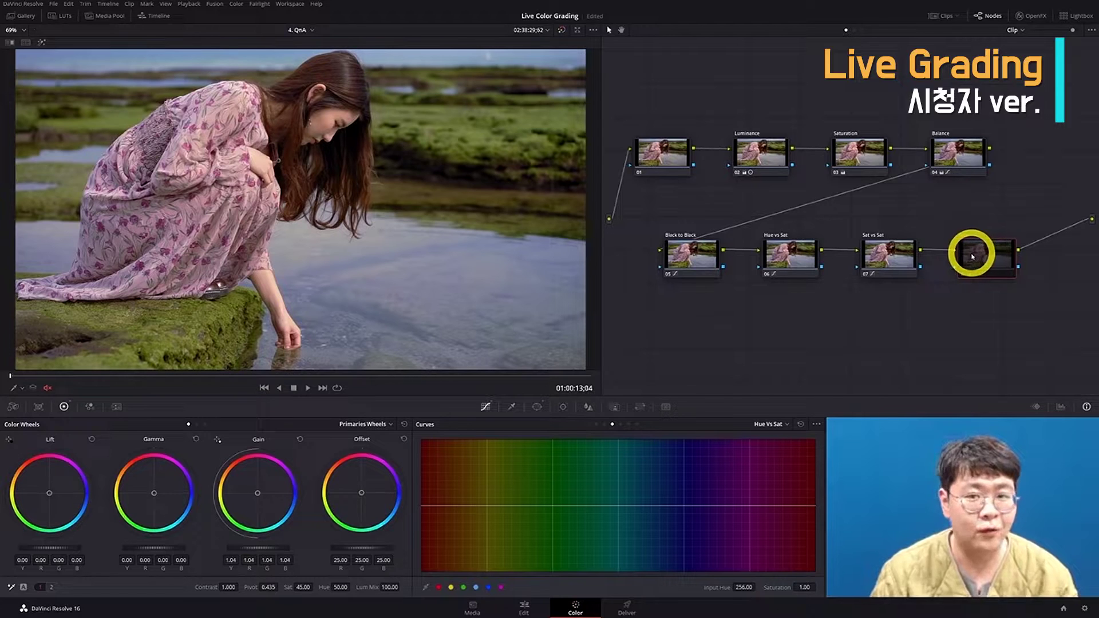
pyautogui.hotkey('shift', ';')
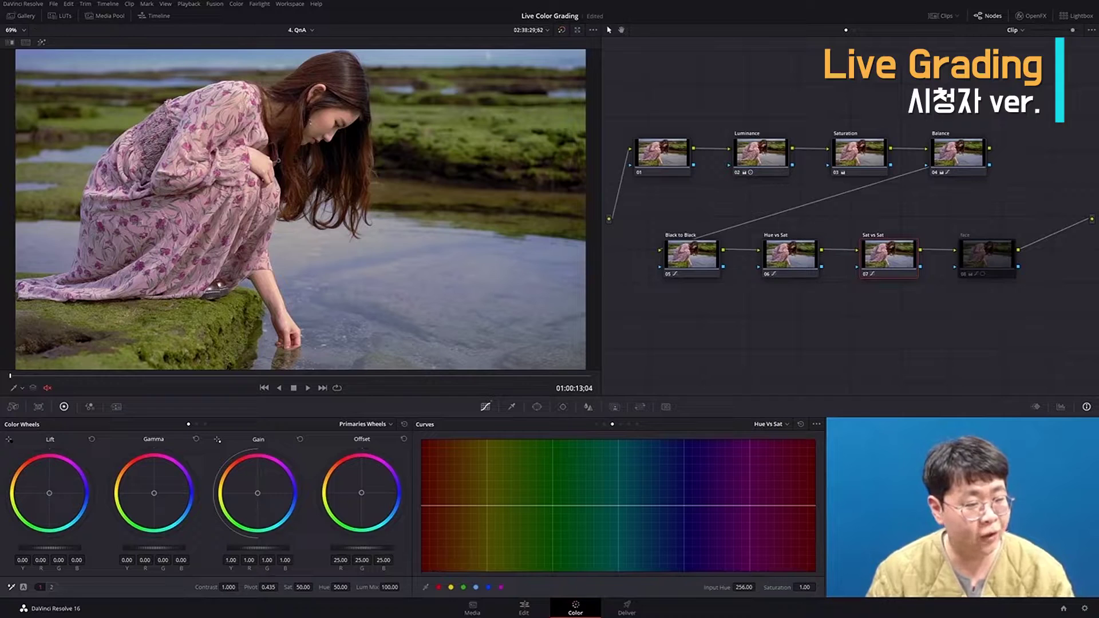
pyautogui.click(749, 153)
pyautogui.click(888, 156)
pyautogui.click(956, 162)
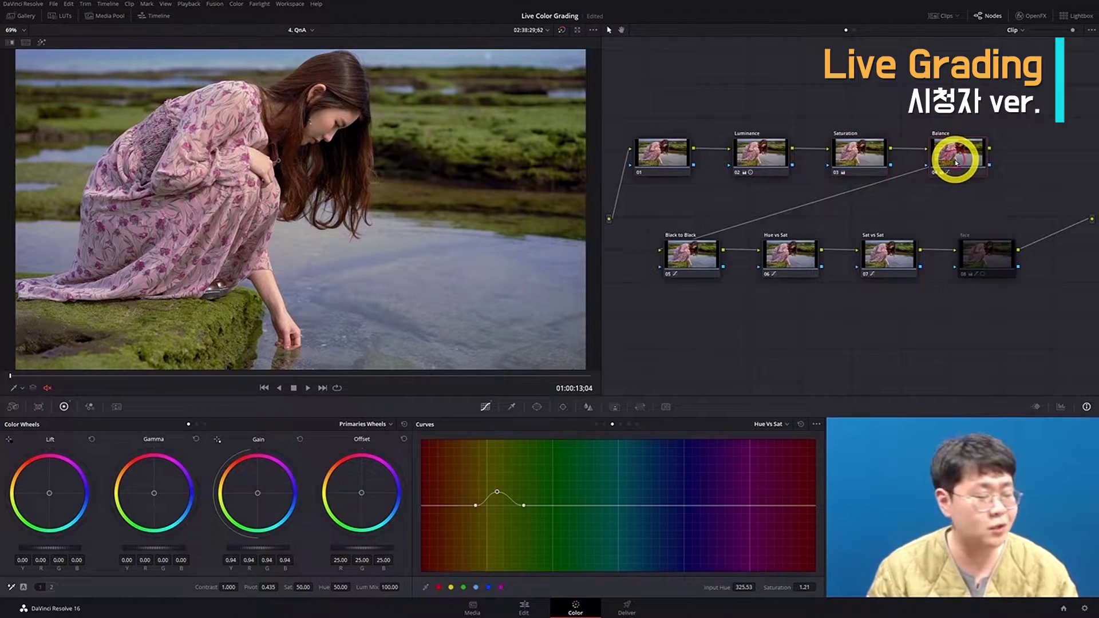
pyautogui.click(764, 159)
# Label the first node "Empty" and disable all the other nodes in the graph.
pyautogui.click(666, 163)
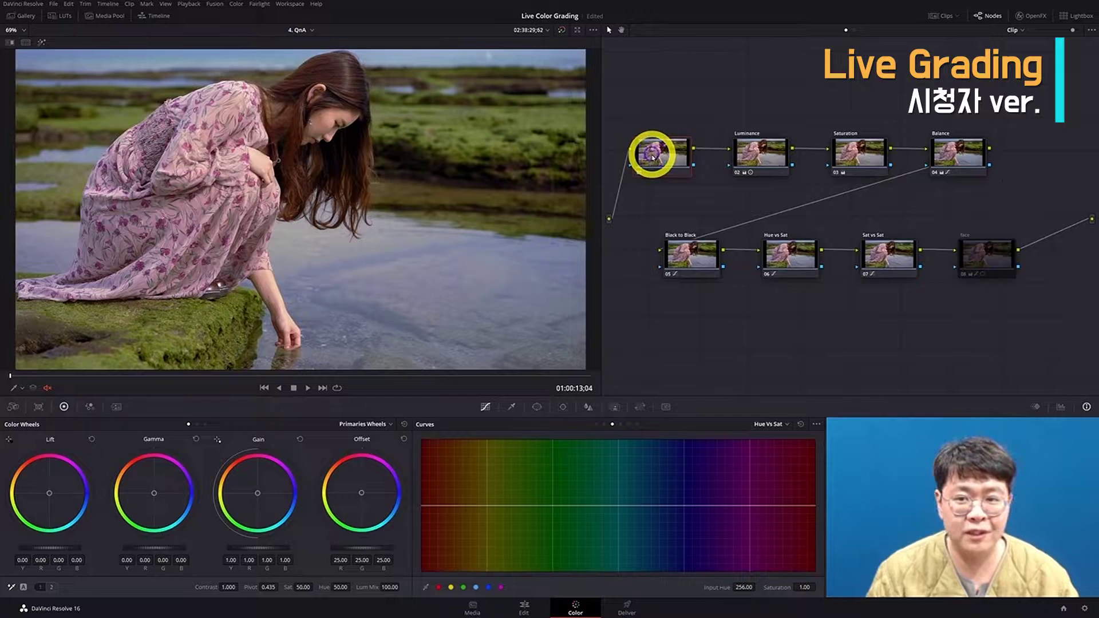
pyautogui.rightClick(653, 158)
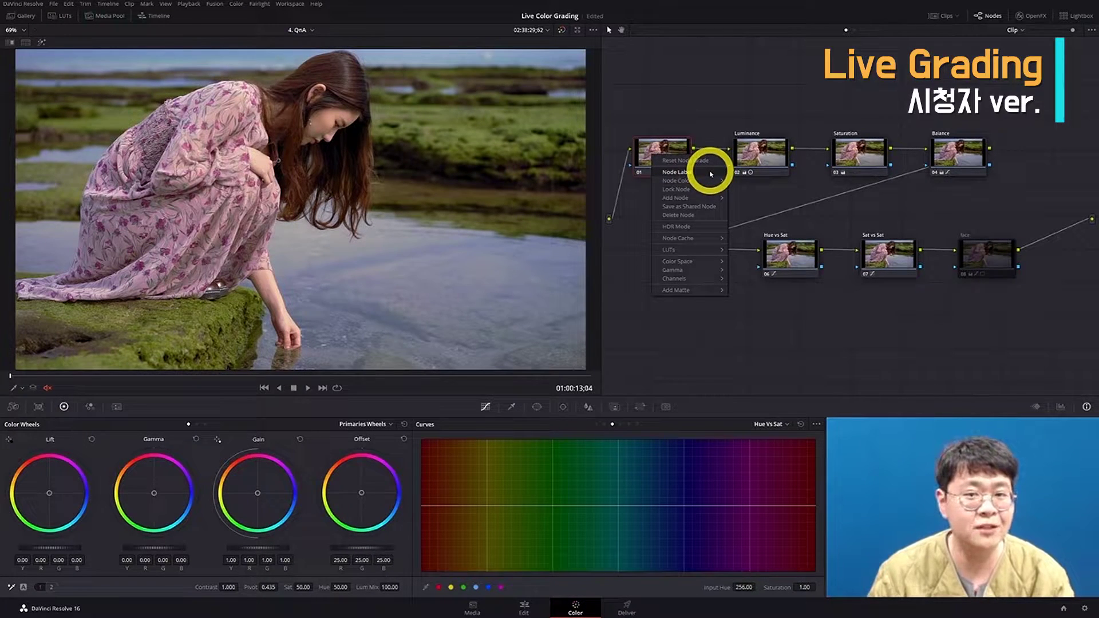
pyautogui.click(827, 176)
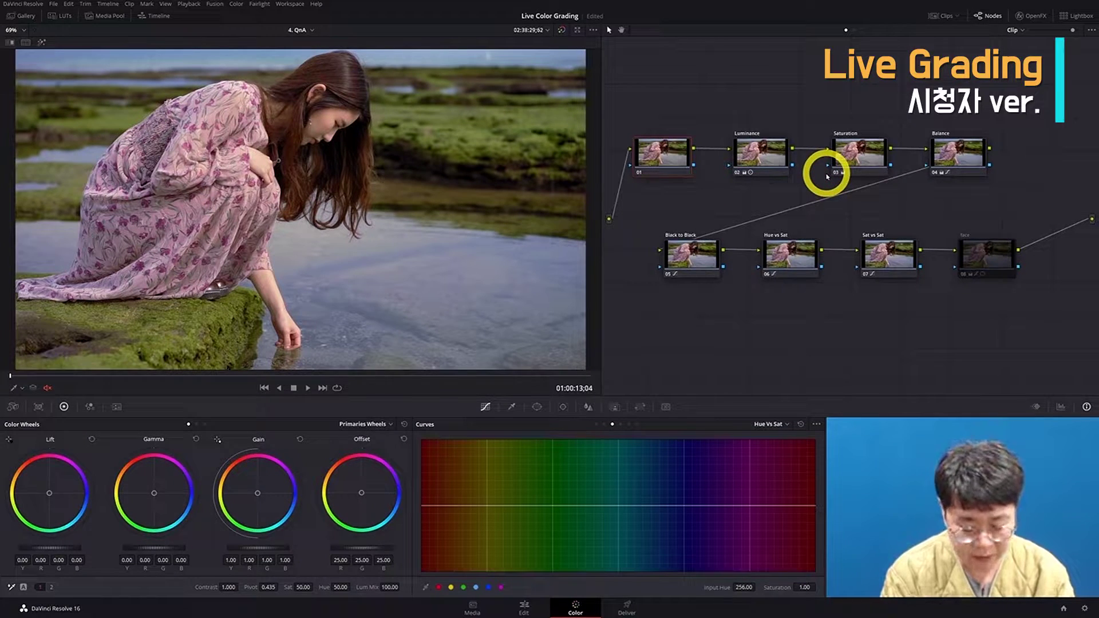
pyautogui.write('Empty')
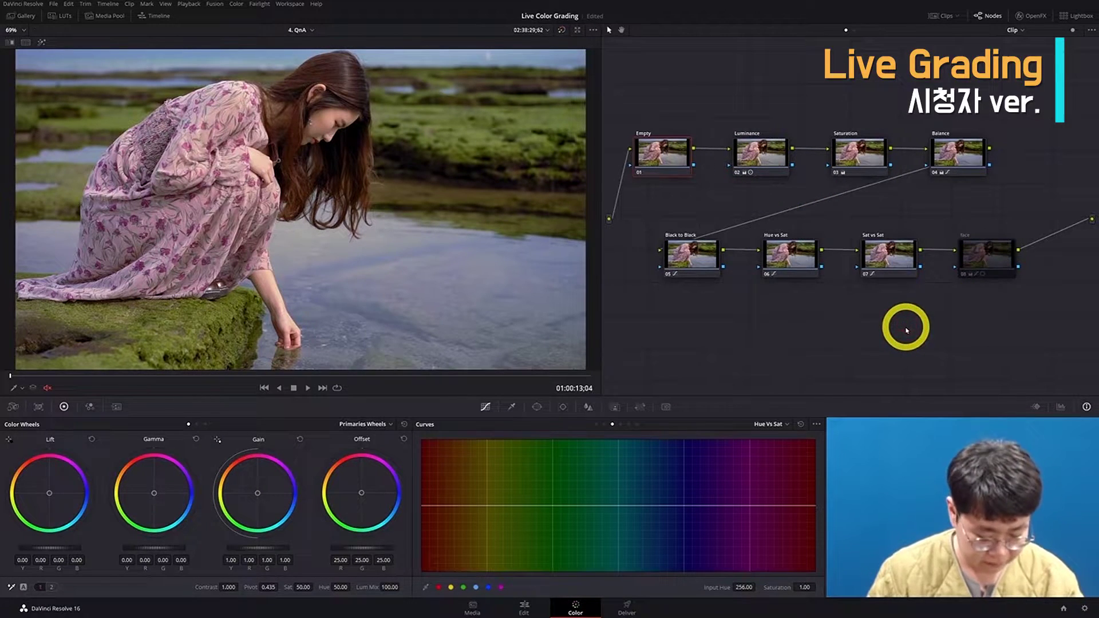
pyautogui.hotkey('alt', 'd')
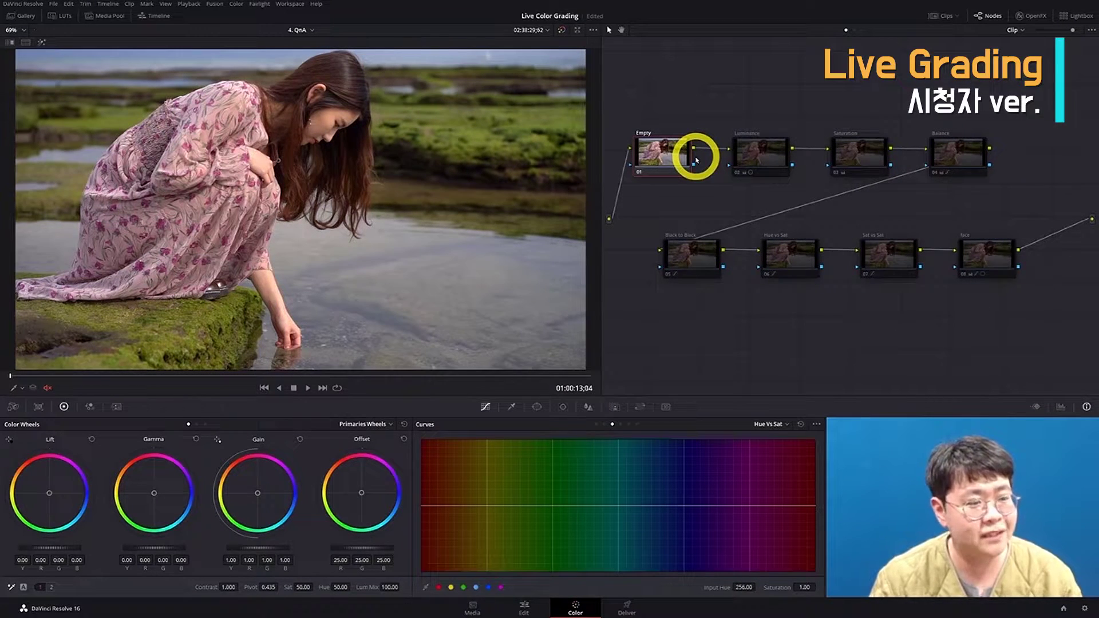
# Delete the extra uncorrected node in front of Empty and move Empty back beside the Luminance node.
pyautogui.moveTo(667, 162)
pyautogui.mouseDown()
pyautogui.moveTo(675, 108)
pyautogui.moveTo(658, 135)
pyautogui.moveTo(662, 117)
pyautogui.moveTo(672, 139)
pyautogui.moveTo(672, 109)
pyautogui.moveTo(662, 157)
pyautogui.moveTo(683, 85)
pyautogui.moveTo(679, 162)
pyautogui.moveTo(664, 143)
pyautogui.moveTo(651, 165)
pyautogui.mouseUp()
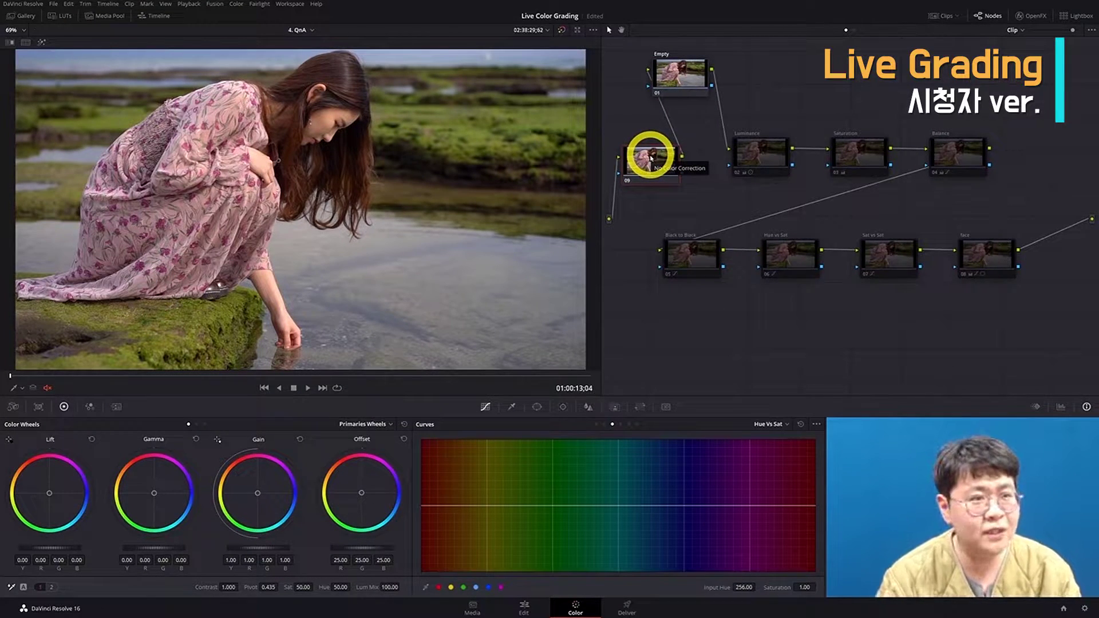
pyautogui.press('Delete')
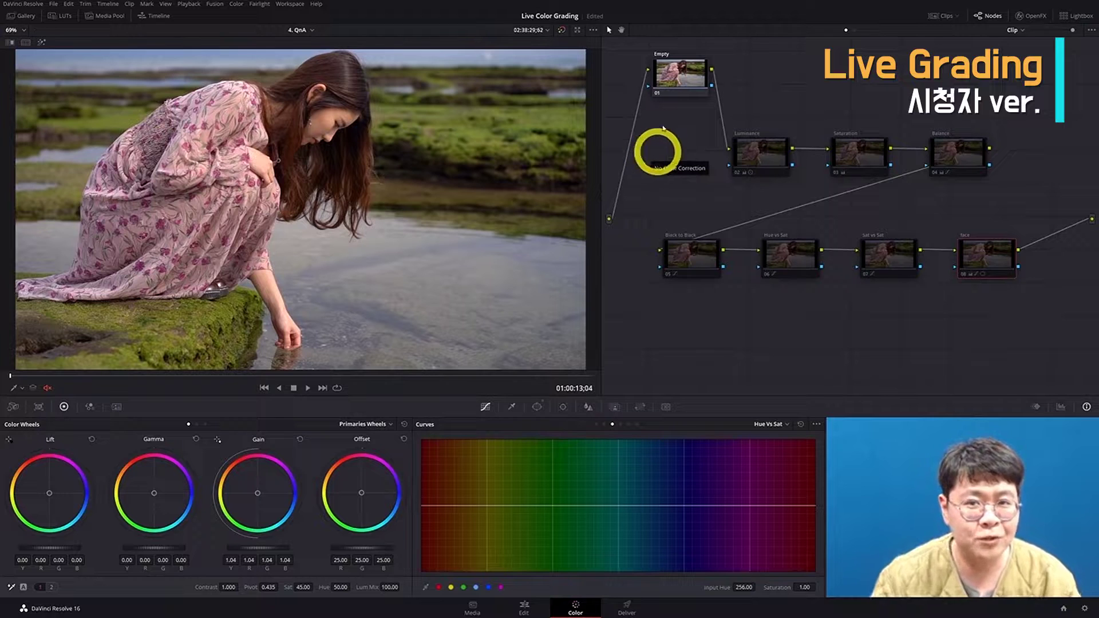
pyautogui.moveTo(694, 80); pyautogui.dragTo(655, 122)
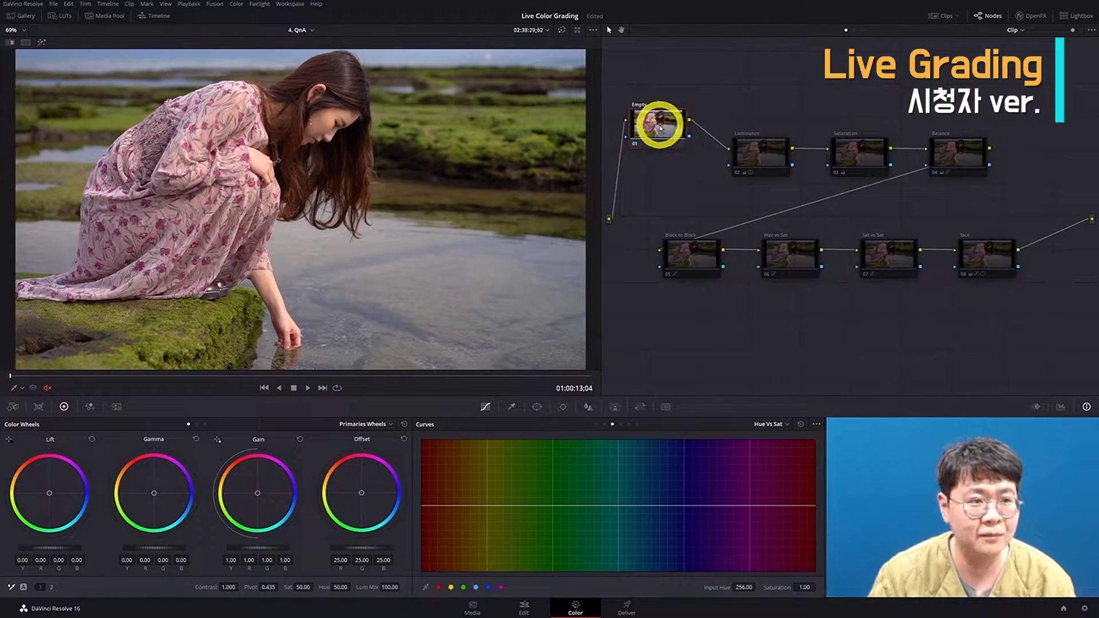
# Move the Empty node slightly up, away from the others, and enable the Luminance, Saturation and Balance nodes.
pyautogui.moveTo(658, 126); pyautogui.dragTo(650, 98)
pyautogui.click(941, 166)
pyautogui.click(763, 154)
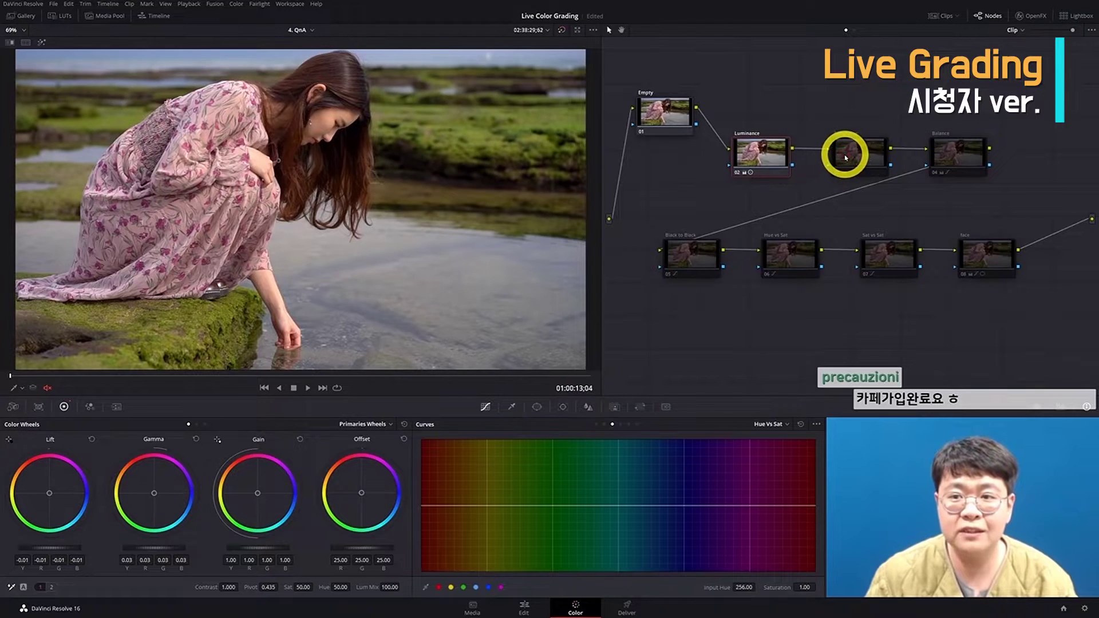
pyautogui.click(929, 168)
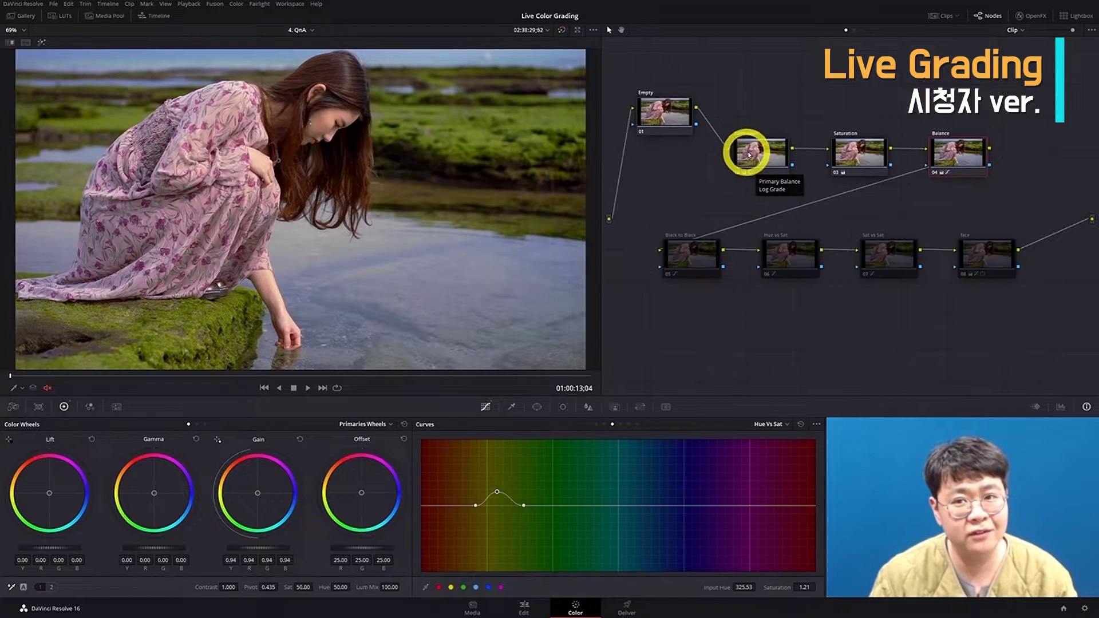
pyautogui.click(853, 152)
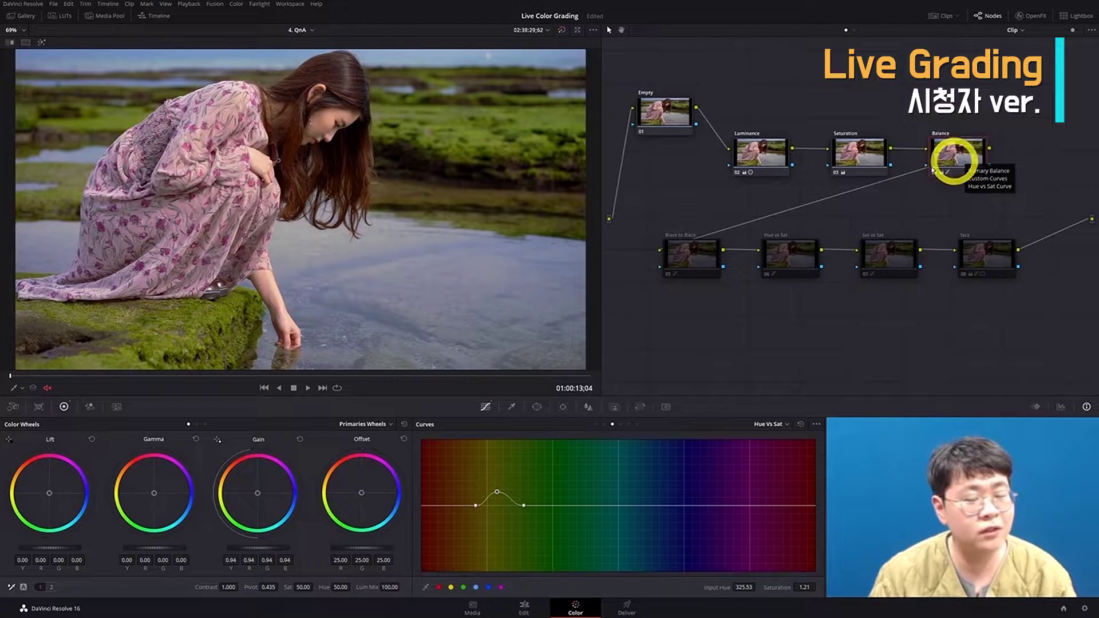
# Toggle the Luminance, Saturation and Balance nodes off and on to compare their effect on the image.
pyautogui.click(750, 150)
pyautogui.click(855, 156)
pyautogui.click(956, 152)
pyautogui.click(954, 156)
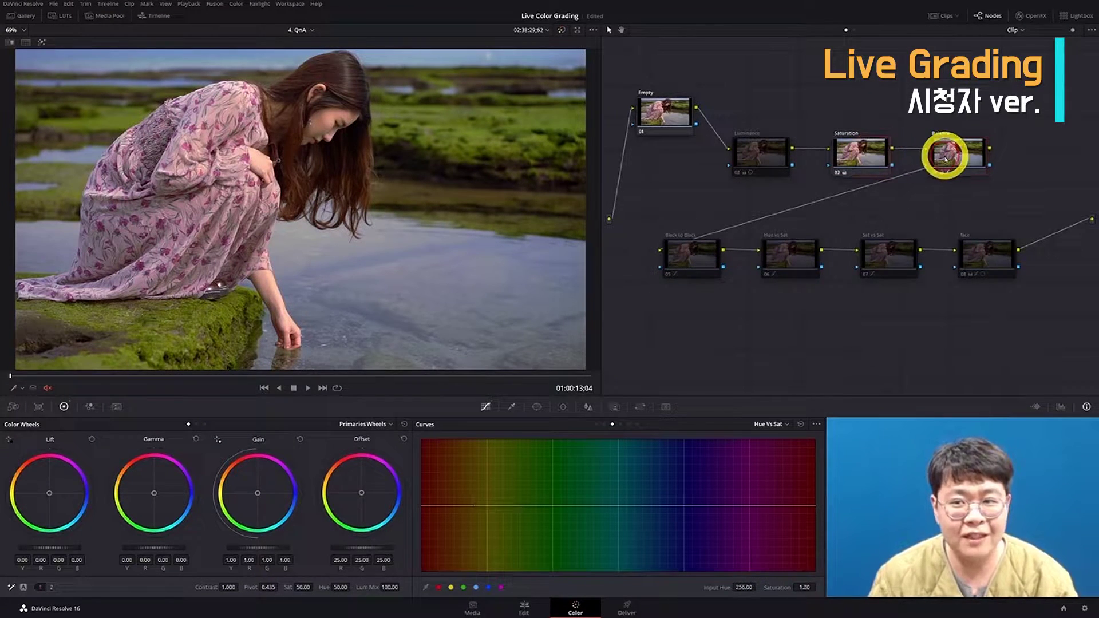
pyautogui.click(863, 152)
pyautogui.click(970, 152)
pyautogui.click(770, 155)
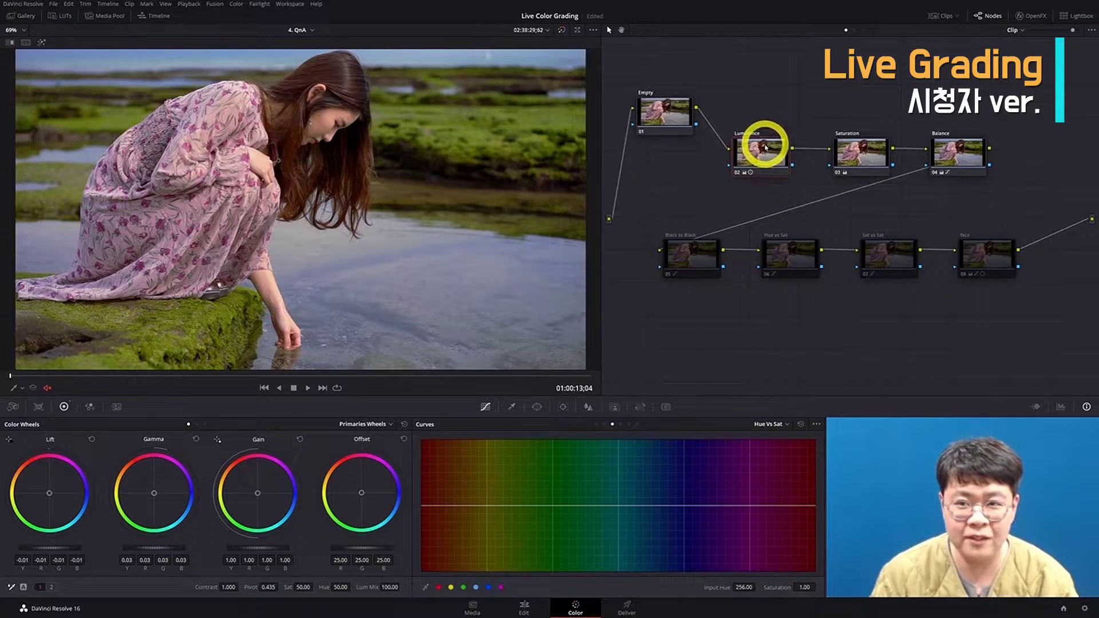
# Disable the Balance and Saturation nodes, leaving only Luminance active after the Empty node.
pyautogui.click(859, 150)
pyautogui.click(923, 162)
pyautogui.click(853, 159)
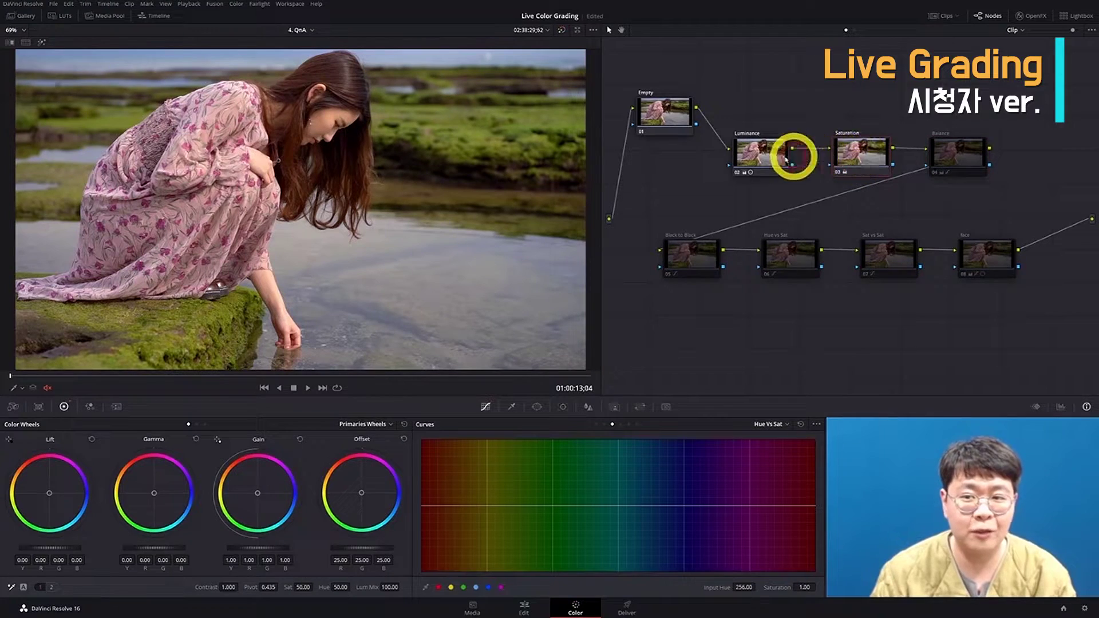
pyautogui.click(757, 152)
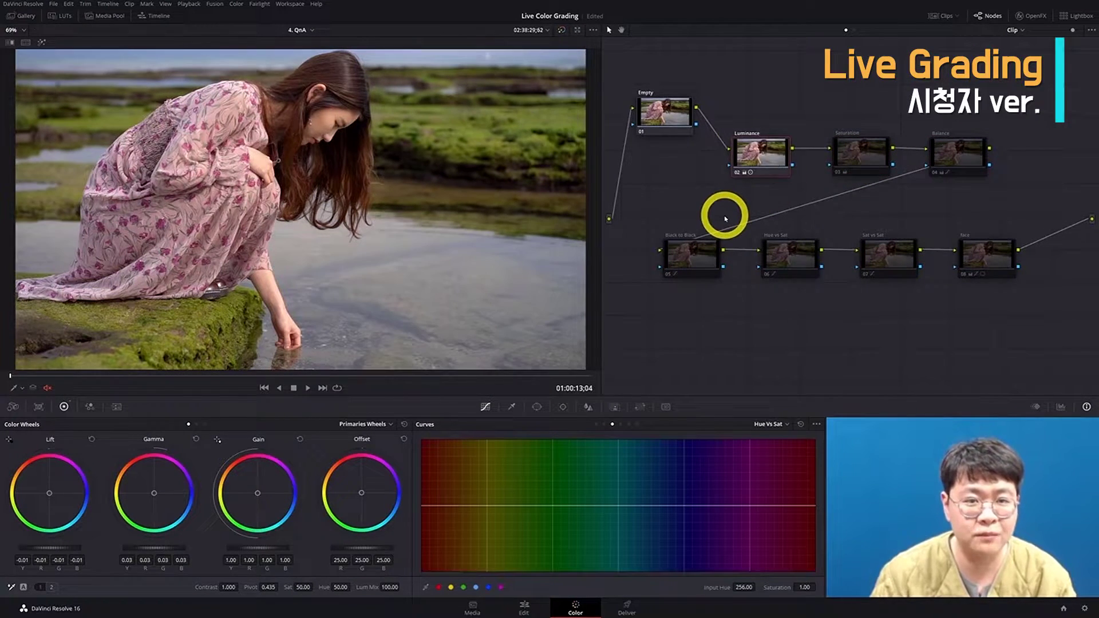
# Show the video scopes and examine the Luminance node's Log and Primaries Wheels, comparing the image with the node bypassed.
pyautogui.hotkey('ctrl', 'shift', 'w')
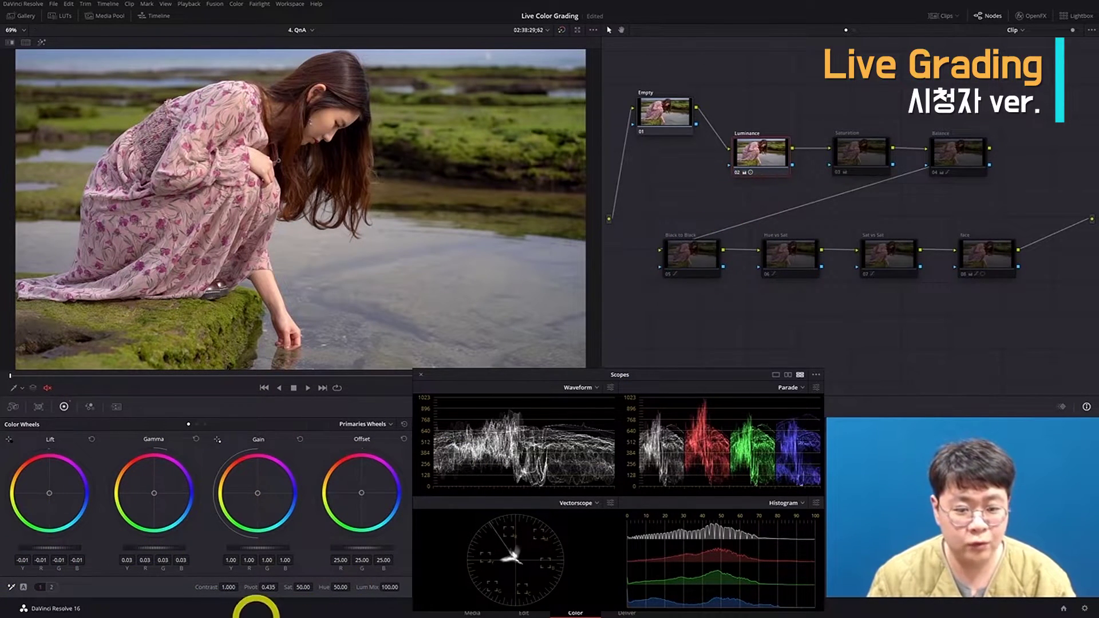
pyautogui.click(205, 425)
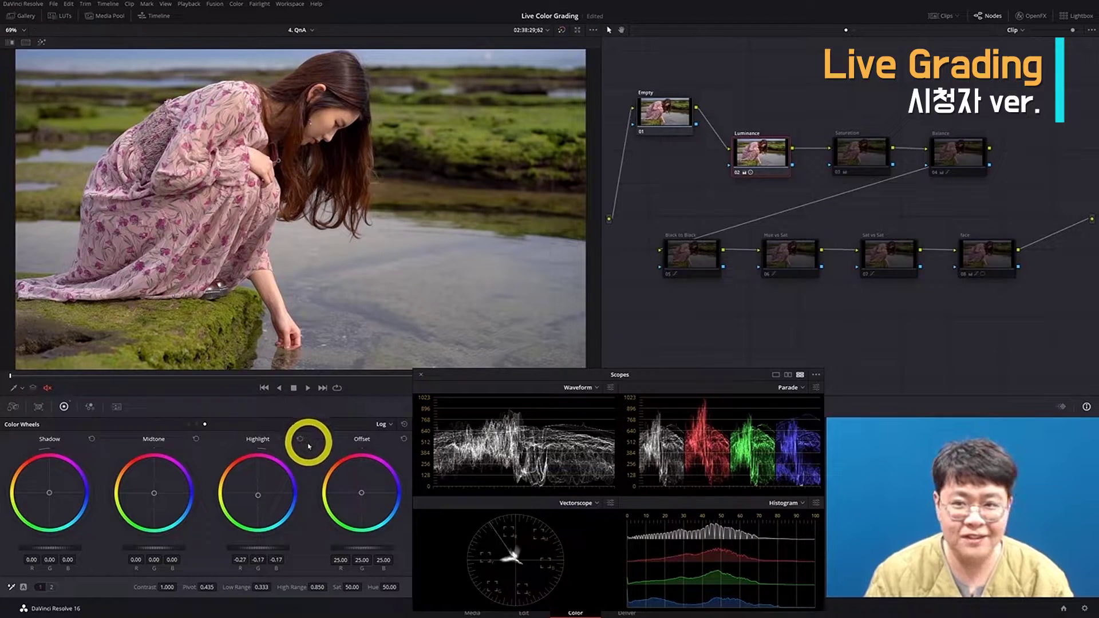
pyautogui.hotkey('ctrl', 'd')
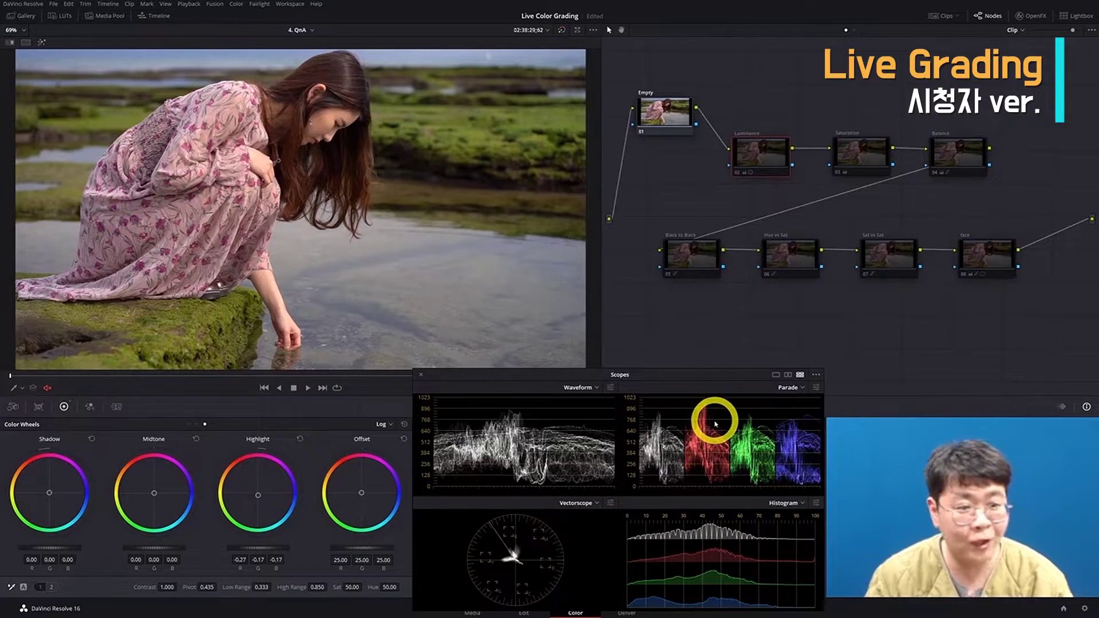
pyautogui.hotkey('ctrl', 'd')
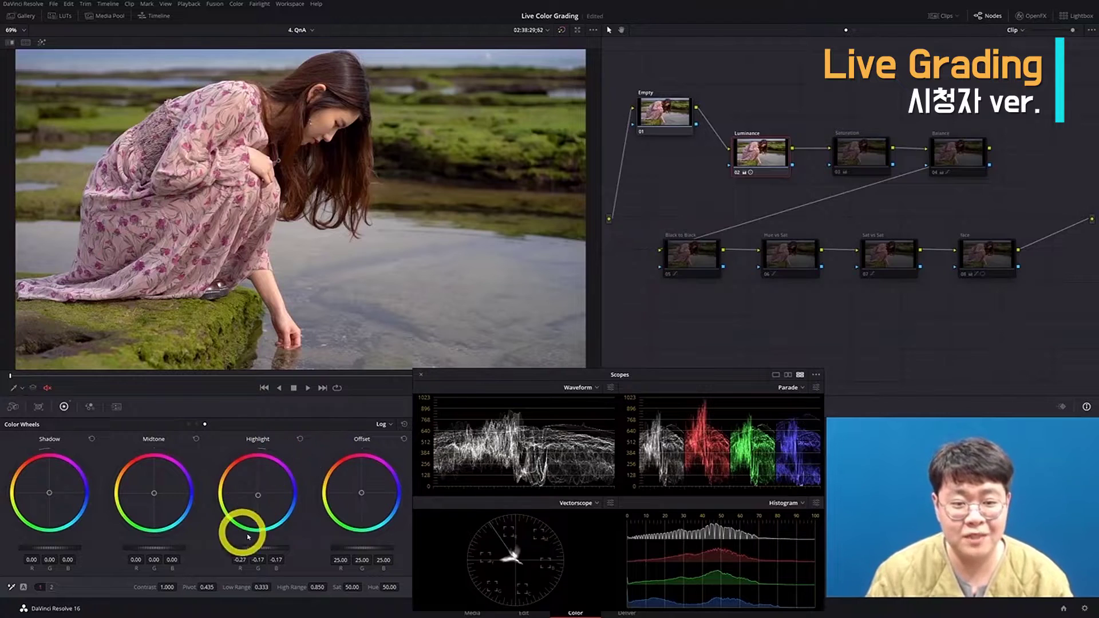
pyautogui.click(189, 424)
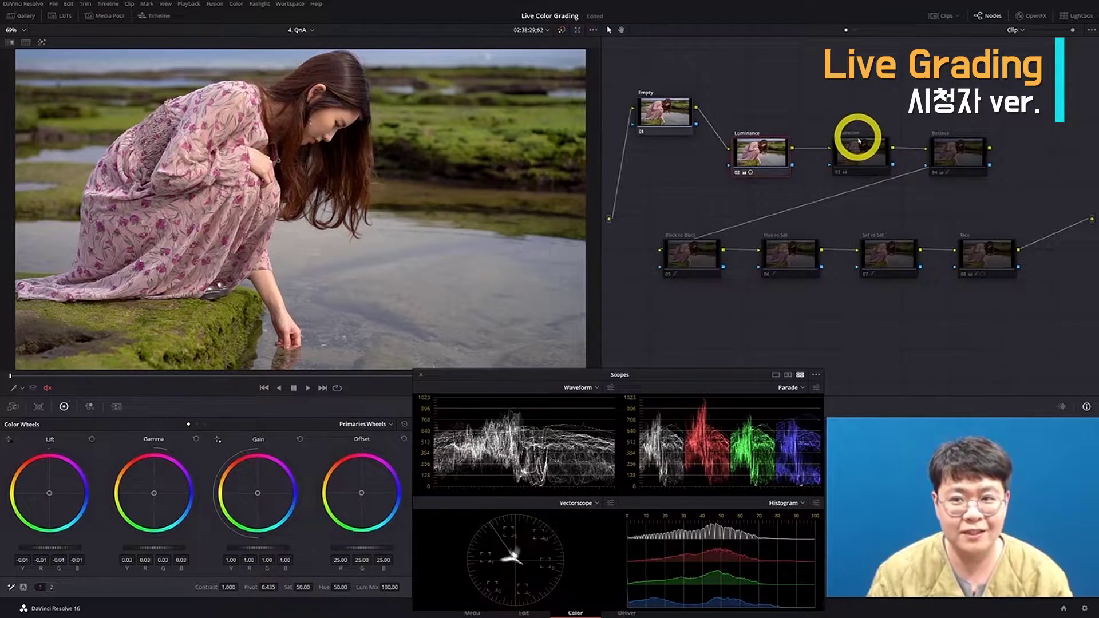
# Enable the Saturation node, toggling it repeatedly to compare its effect on the image and the parade scope.
pyautogui.click(856, 155)
pyautogui.hotkey('ctrl', 'd')
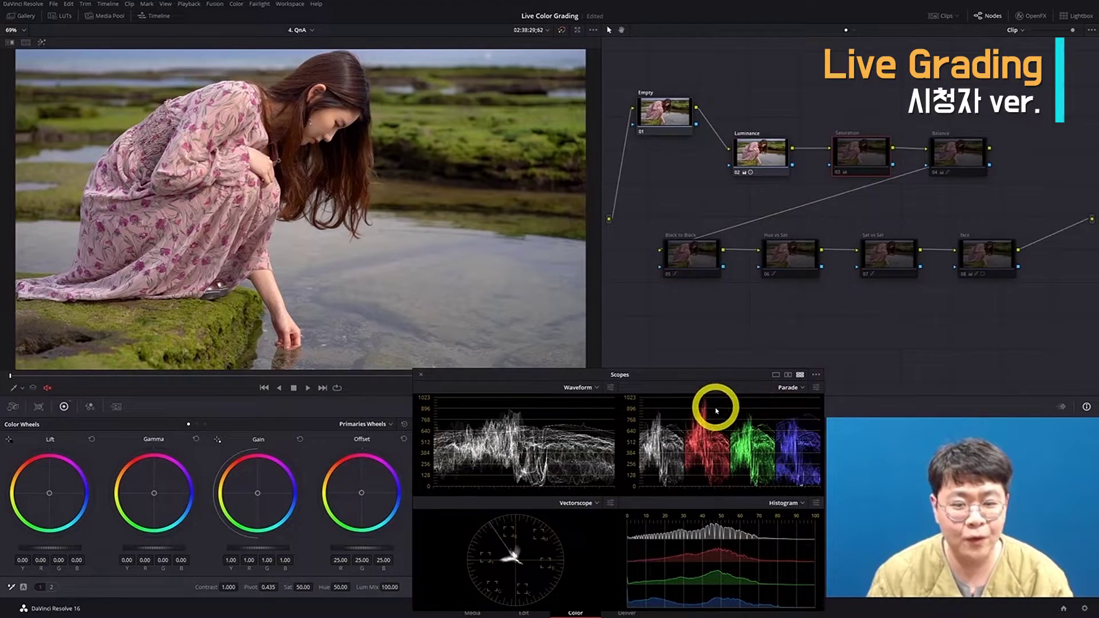
pyautogui.hotkey('ctrl', 'd')
pyautogui.hotkey('ctrl', 'd')
pyautogui.hotkey('ctrl', 'd')
pyautogui.hotkey('ctrl', 'd')
pyautogui.hotkey('ctrl', 'd')
pyautogui.hotkey('ctrl', 'd')
pyautogui.hotkey('ctrl', 'd')
pyautogui.hotkey('ctrl', 'd')
pyautogui.hotkey('ctrl', 'd')
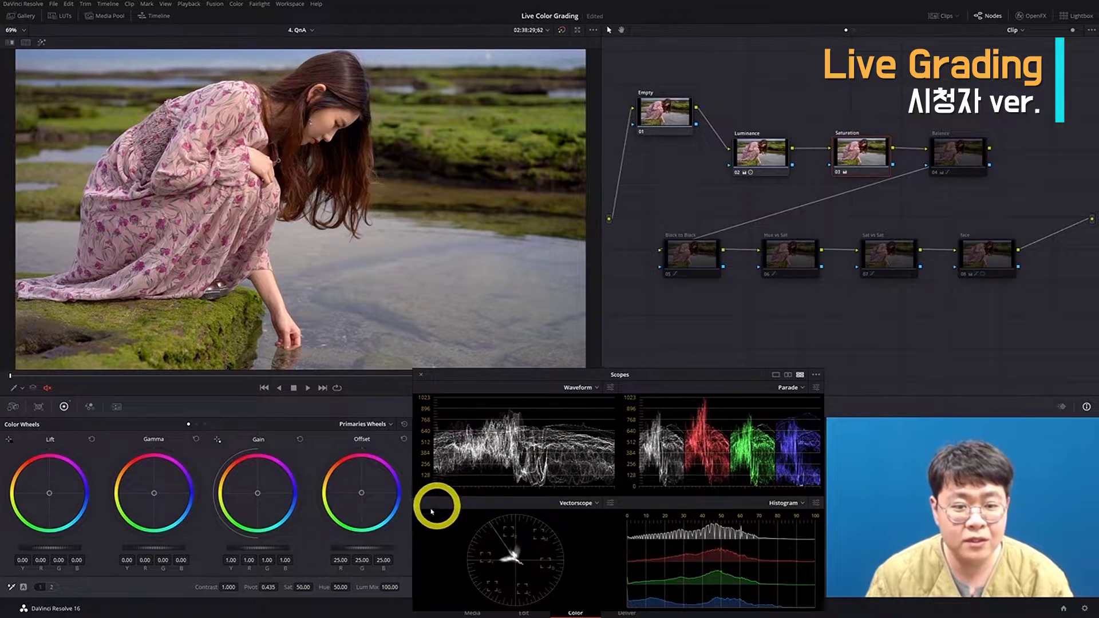
# Examine both pages of the Saturation node's primary adjustments, comparing its Color Boost and Sat settings.
pyautogui.click(52, 588)
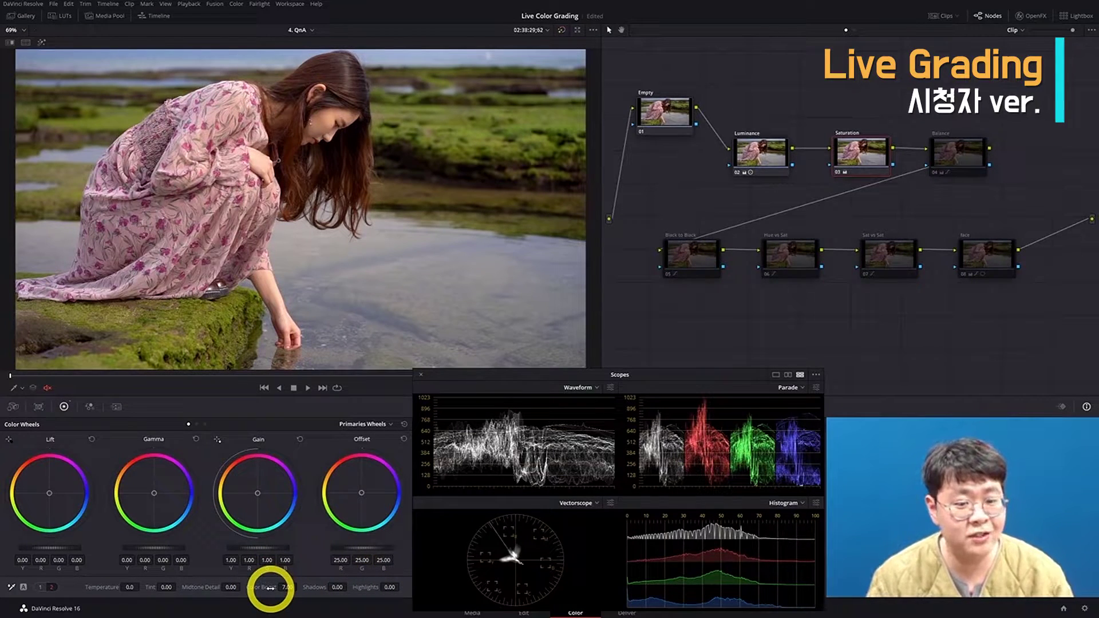
pyautogui.click(39, 588)
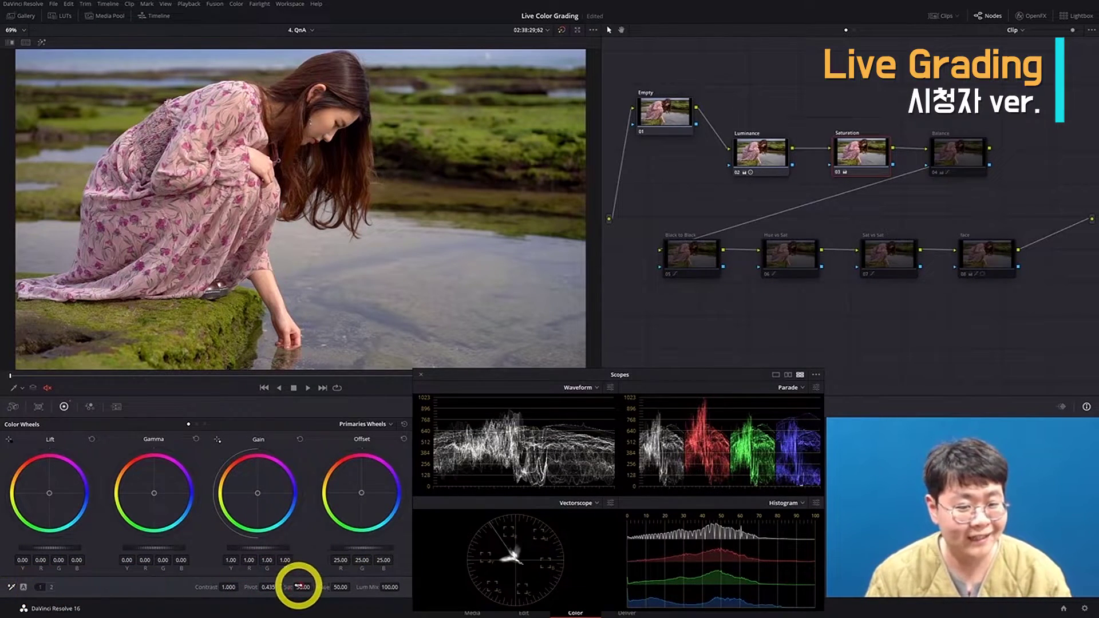
pyautogui.click(53, 587)
pyautogui.click(41, 587)
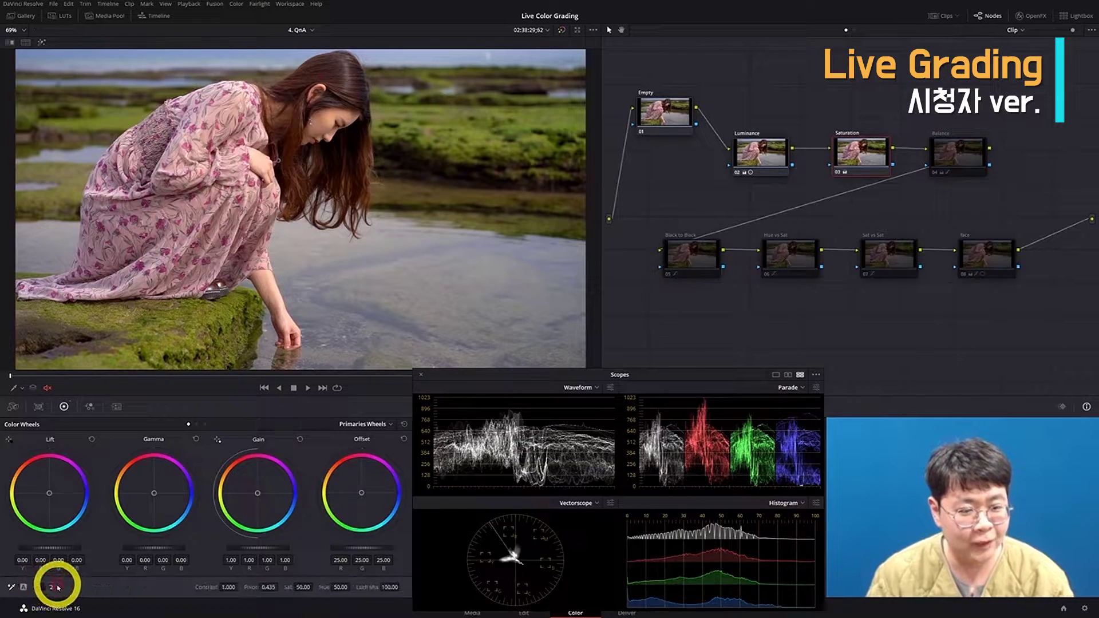
pyautogui.click(53, 588)
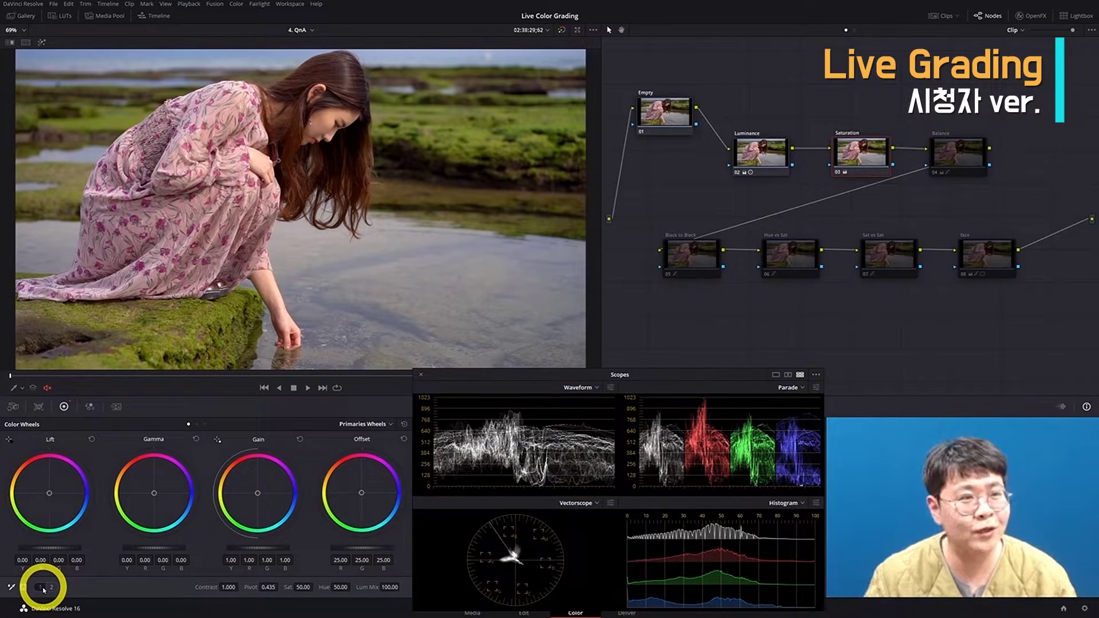
# Enable the Balance node, toggling it off and on to compare its effect on the image and scopes.
pyautogui.click(954, 144)
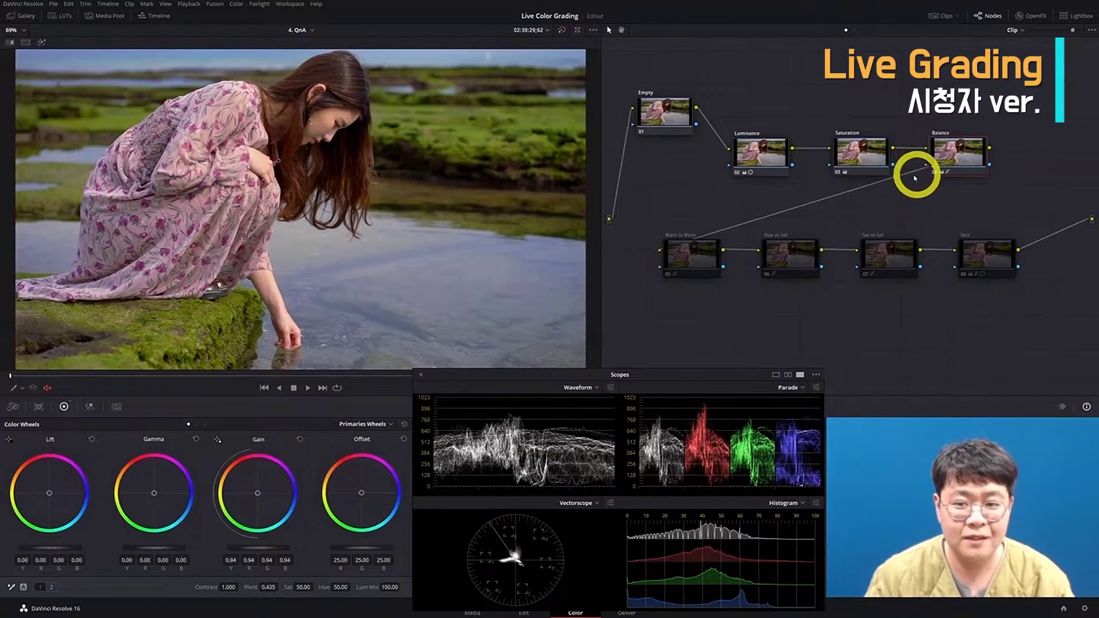
pyautogui.hotkey('ctrl', 'd')
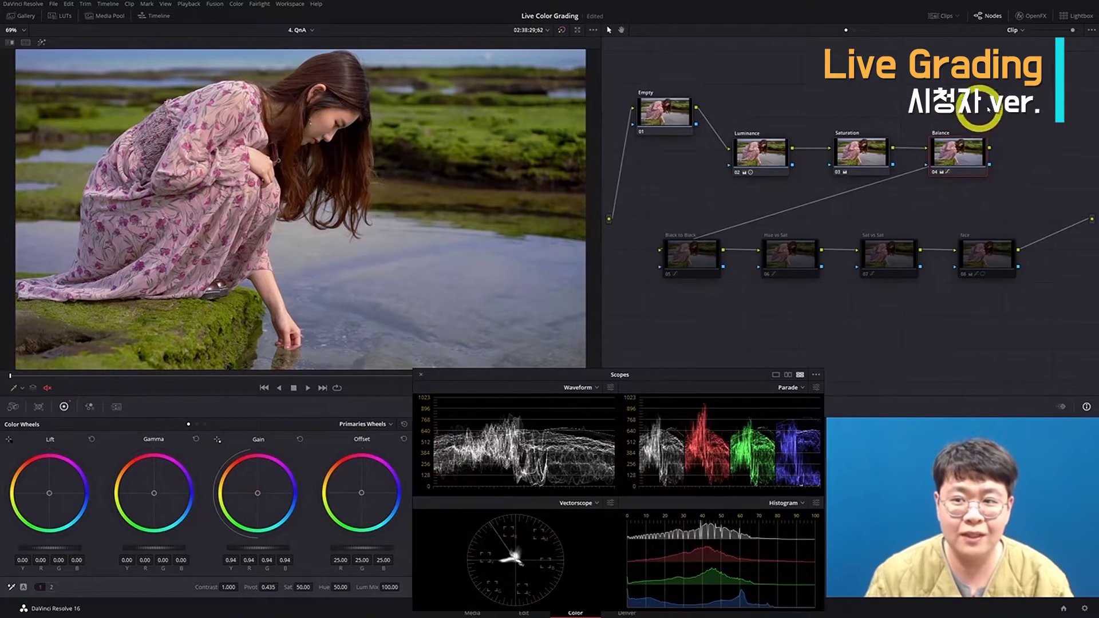
pyautogui.hotkey('ctrl', 'd')
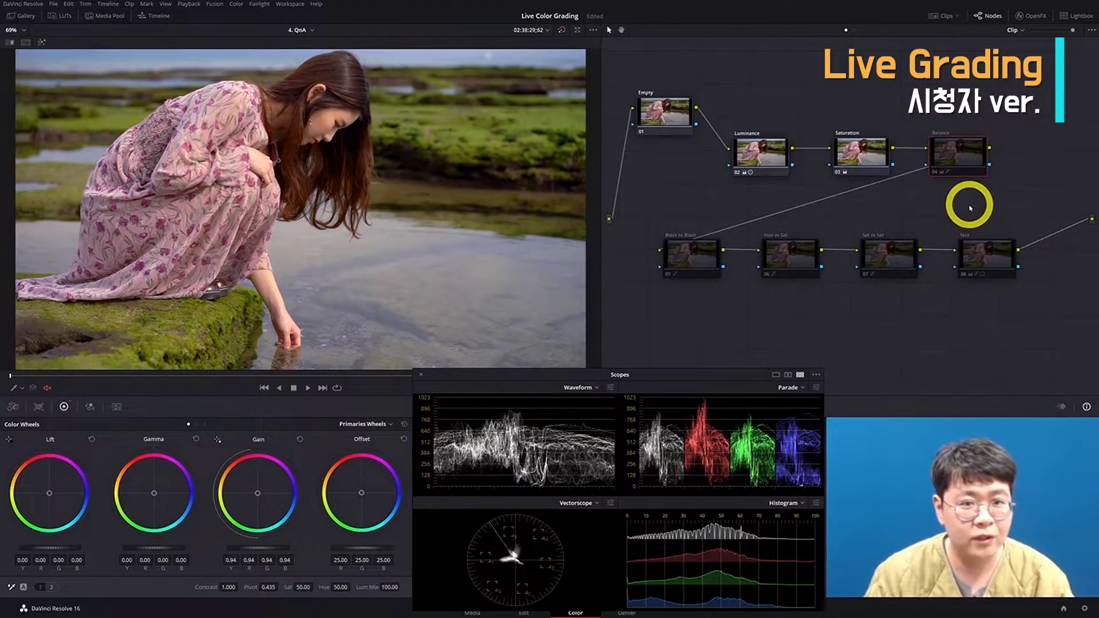
pyautogui.hotkey('ctrl', 'd')
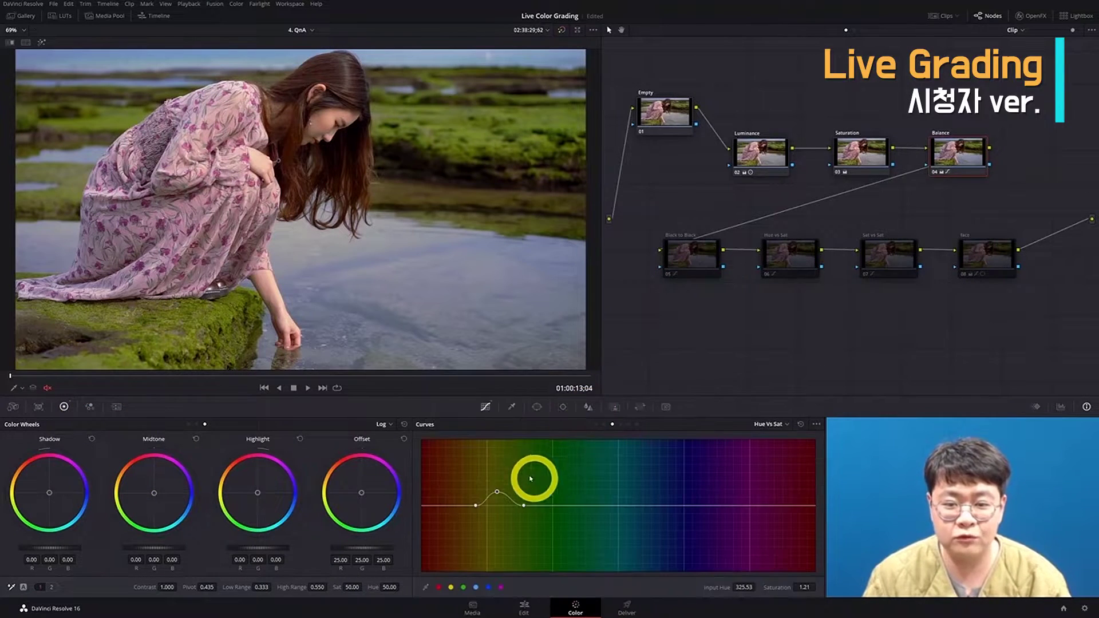
# Show the Balance node's Custom curves and place the reopened scopes over the color wheels so the curves stay uncovered.
pyautogui.click(966, 161)
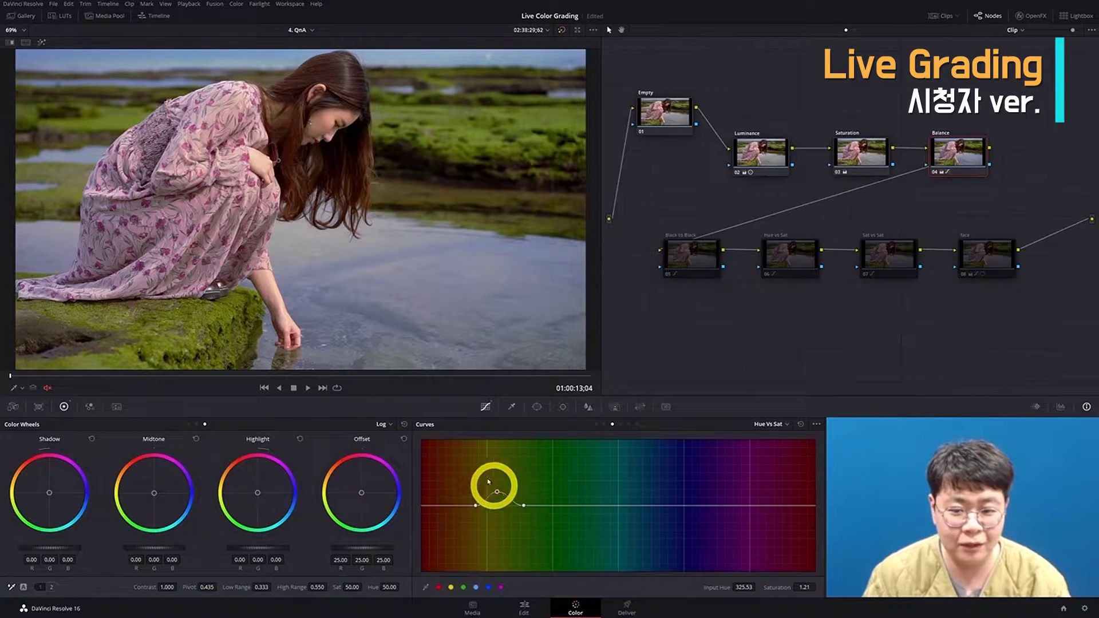
pyautogui.click(597, 425)
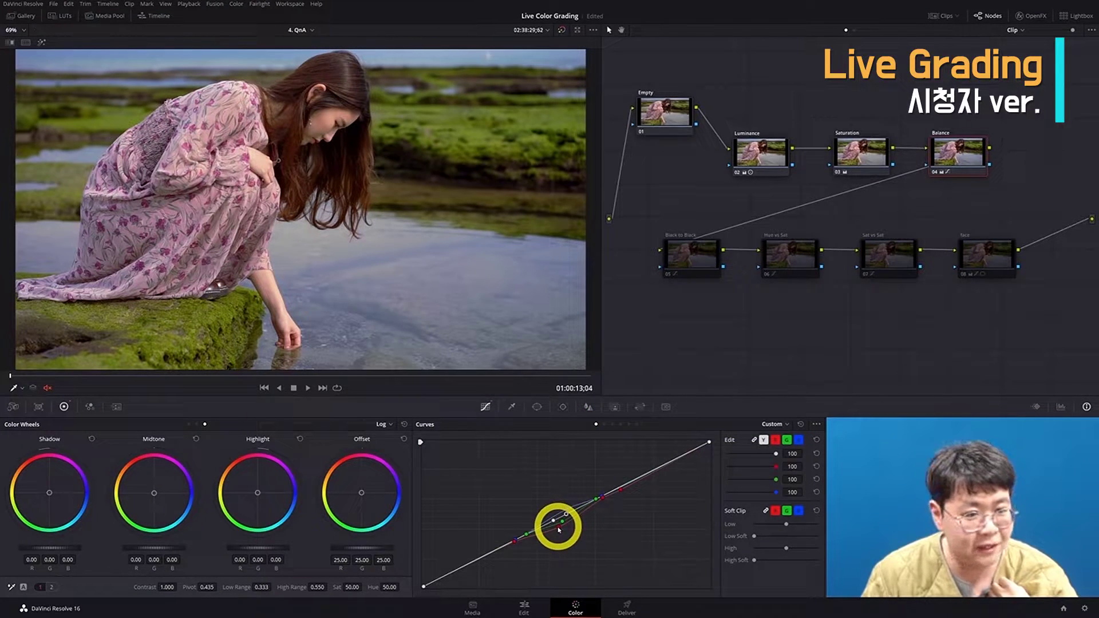
pyautogui.hotkey('ctrl', 'shift', 'w')
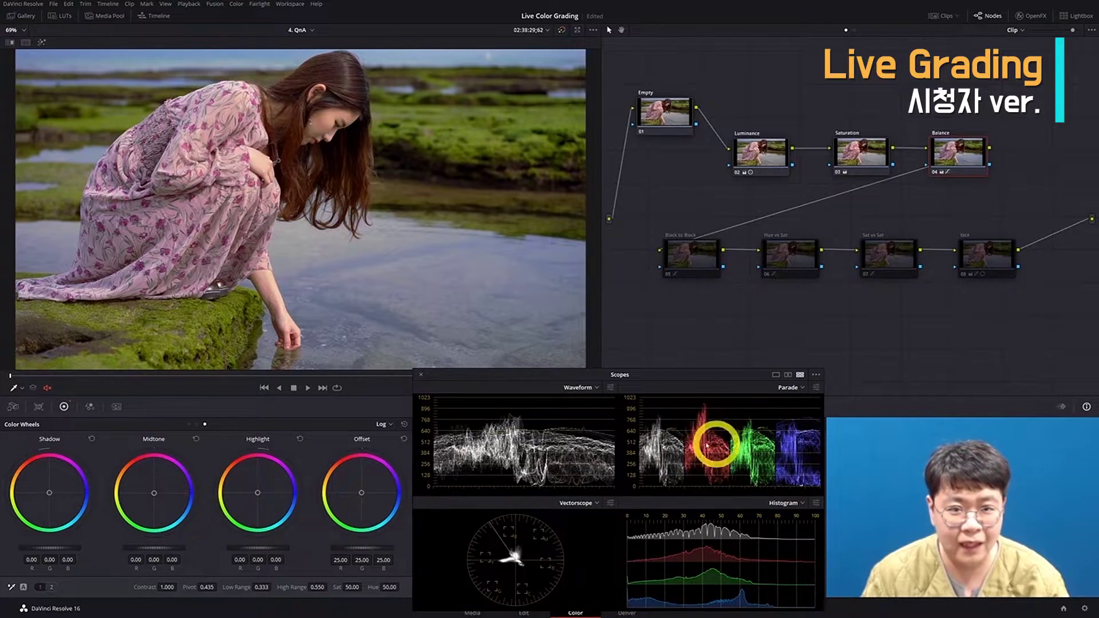
pyautogui.moveTo(699, 373); pyautogui.dragTo(282, 378)
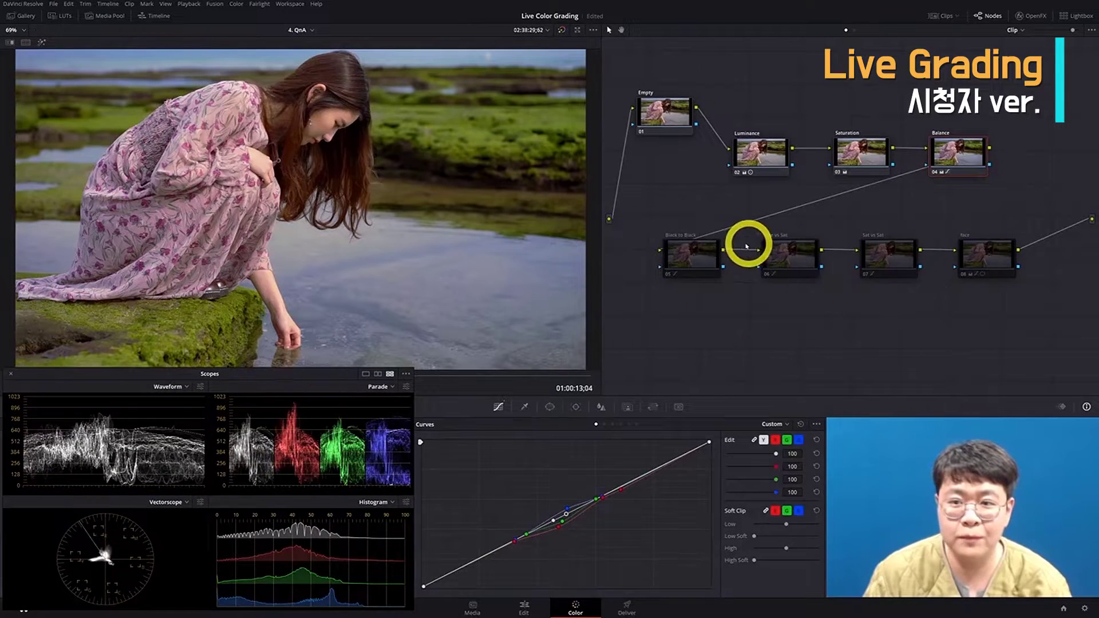
# Enable the Black to Black node and inspect its effect on the dark hair up close before fitting the image to the viewer.
pyautogui.click(707, 256)
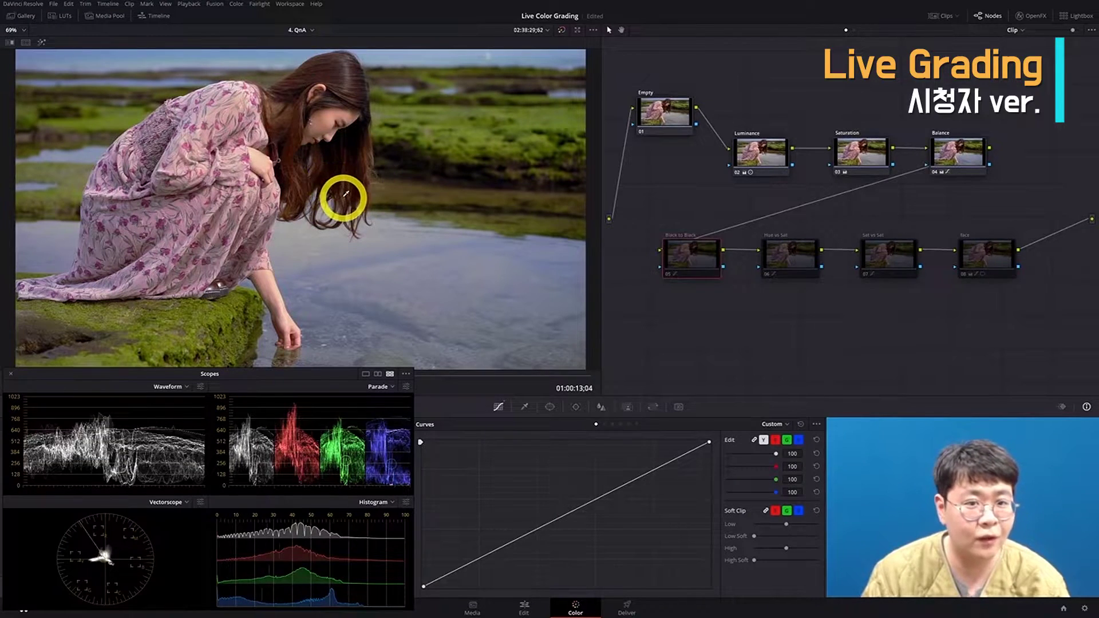
pyautogui.scroll(1, 332, 179)
pyautogui.scroll(5, 348, 192)
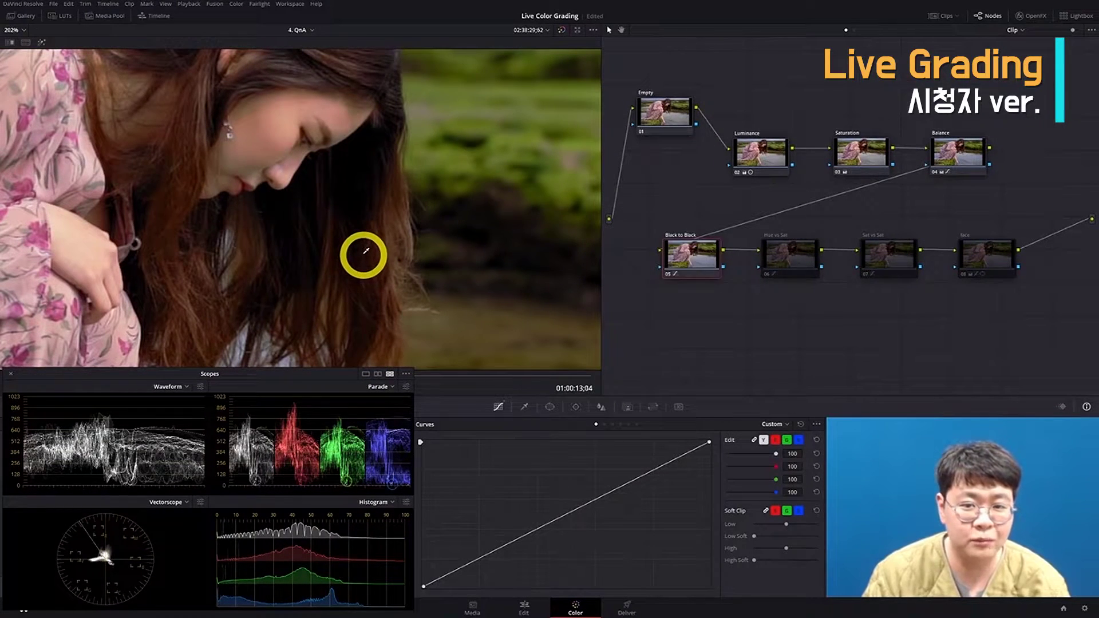
pyautogui.hotkey('shift', 'z')
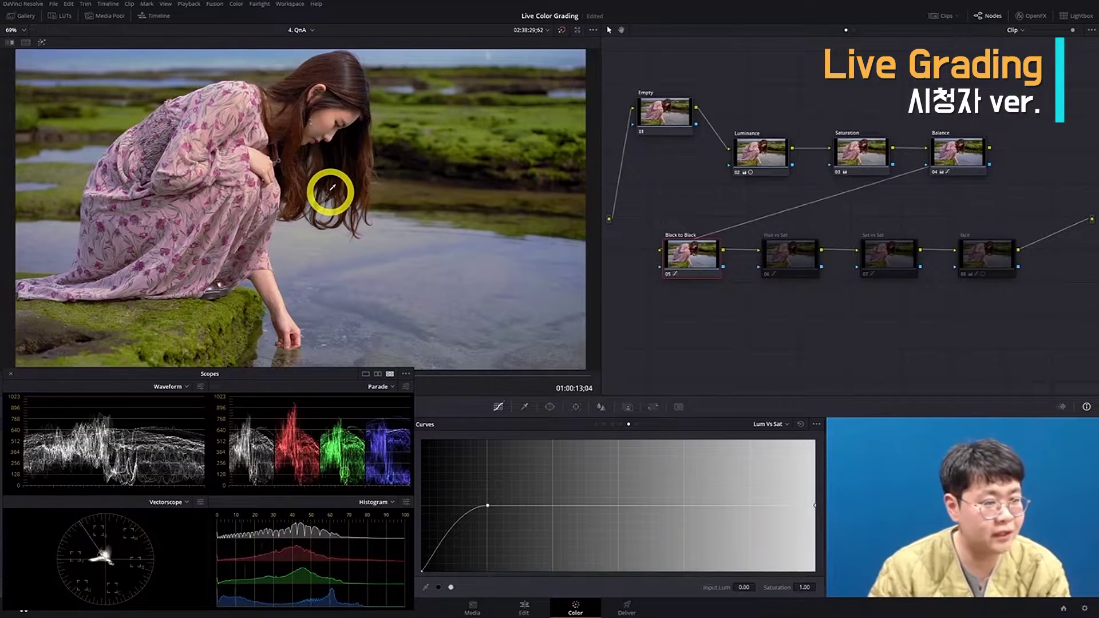
# Enable the Hue vs Sat and Sat vs Sat nodes and show the Sat Vs Sat curve.
pyautogui.click(790, 255)
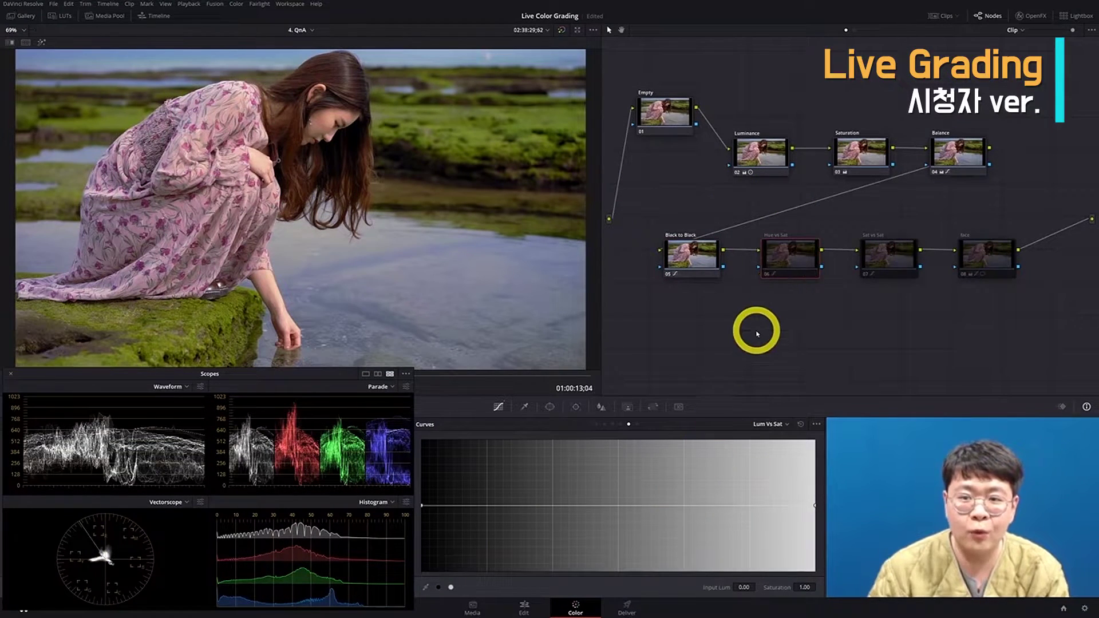
pyautogui.click(639, 426)
pyautogui.hotkey('ctrl', 'd')
pyautogui.hotkey('ctrl', 'd')
pyautogui.hotkey('ctrl', 'd')
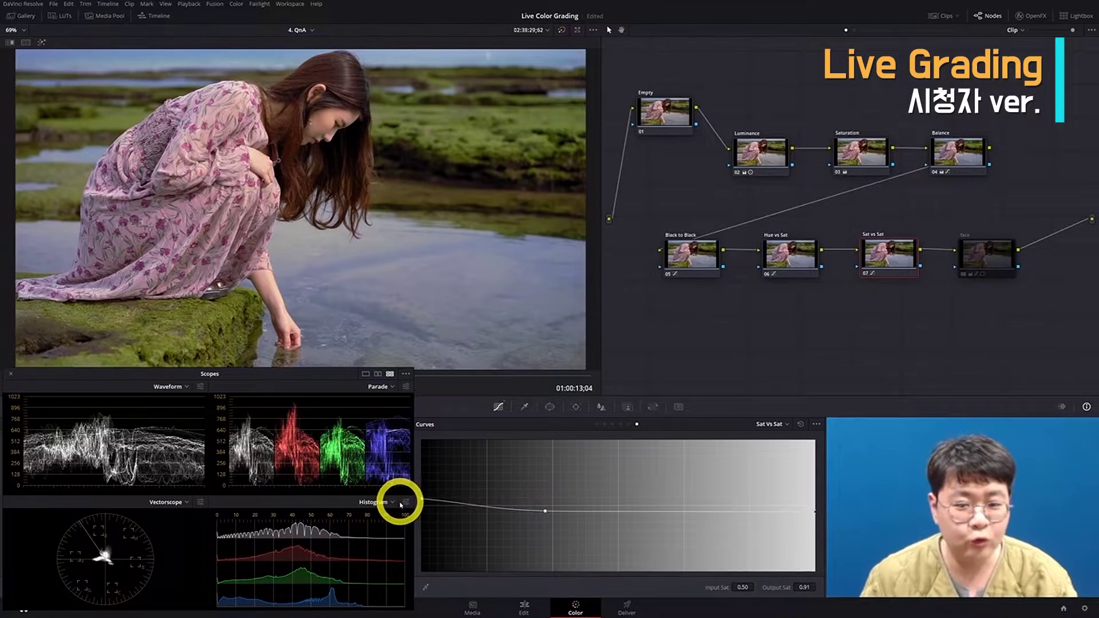
# Toggle the Sat vs Sat node off and on repeatedly to compare its effect on the image's saturation.
pyautogui.hotkey('ctrl', 'd')
pyautogui.hotkey('ctrl', 'd')
pyautogui.hotkey('ctrl', 'd')
pyautogui.hotkey('ctrl', 'd')
pyautogui.hotkey('ctrl', 'd')
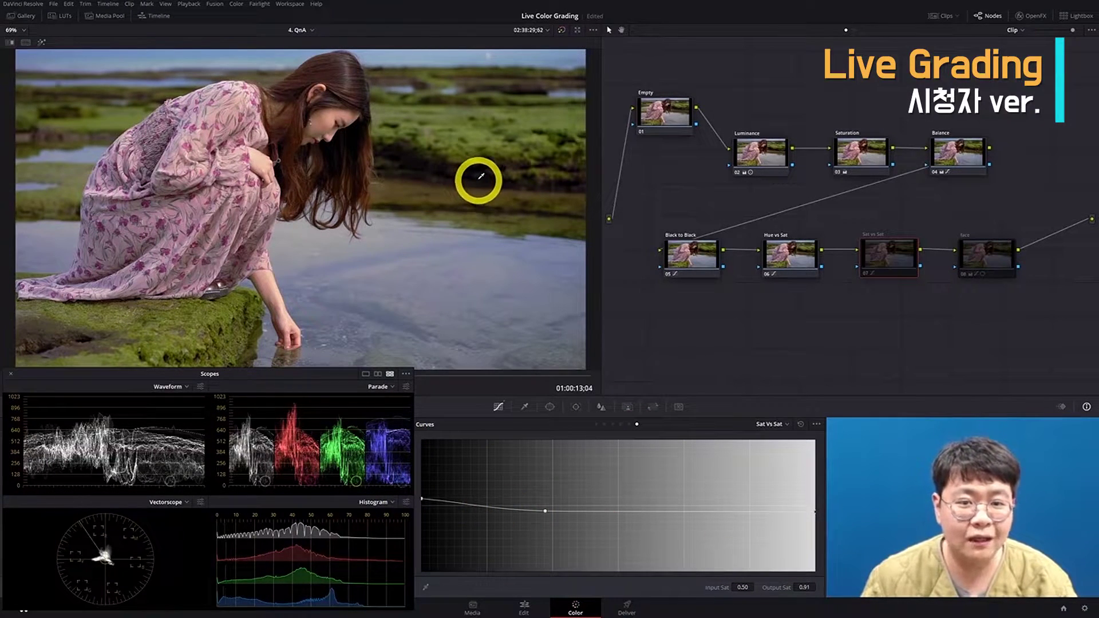
pyautogui.hotkey('ctrl', 'd')
pyautogui.hotkey('ctrl', 'd')
pyautogui.hotkey('ctrl', 'd')
pyautogui.hotkey('ctrl', 'd')
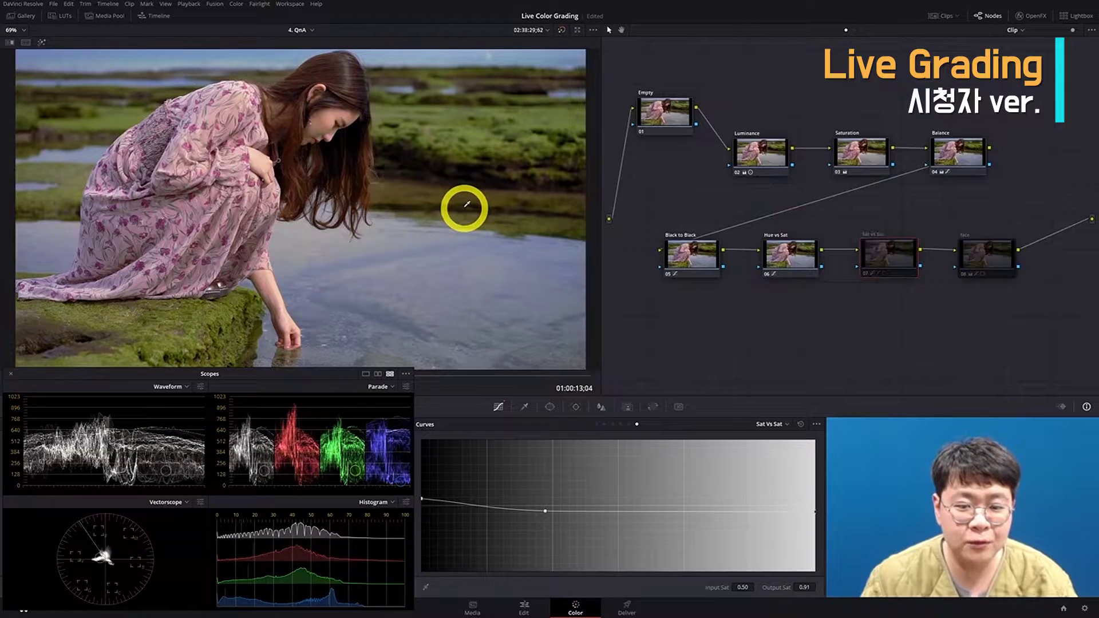
pyautogui.hotkey('ctrl', 'd')
pyautogui.hotkey('ctrl', 'd')
pyautogui.hotkey('ctrl', 'd')
pyautogui.hotkey('ctrl', 'd')
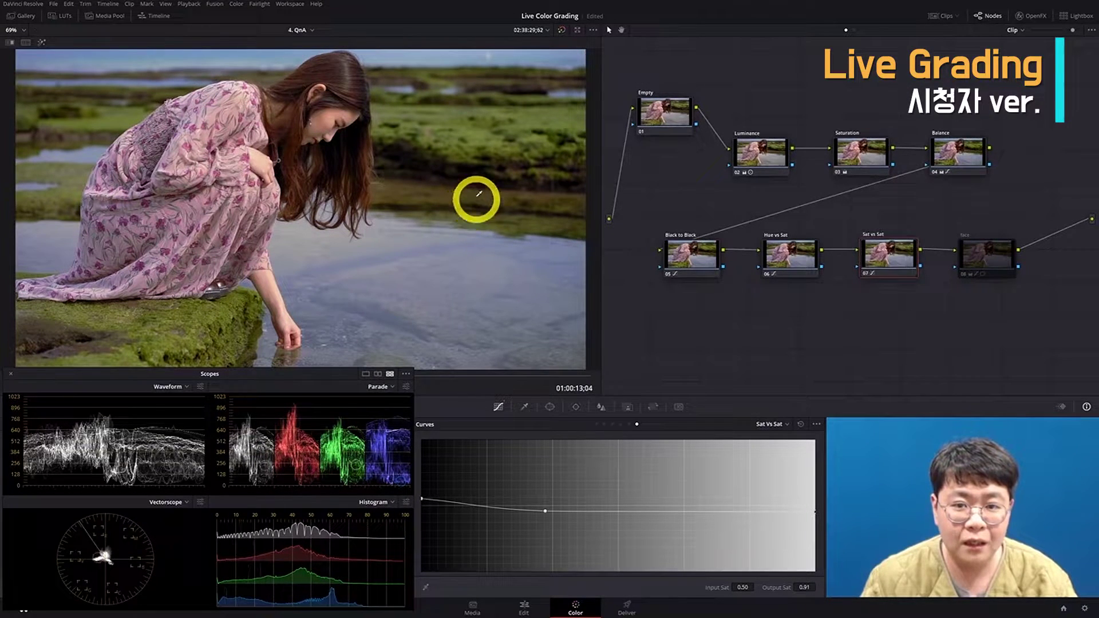
pyautogui.hotkey('ctrl', 'd')
pyautogui.hotkey('ctrl', 'd')
pyautogui.hotkey('ctrl', 'd')
pyautogui.hotkey('ctrl', 'd')
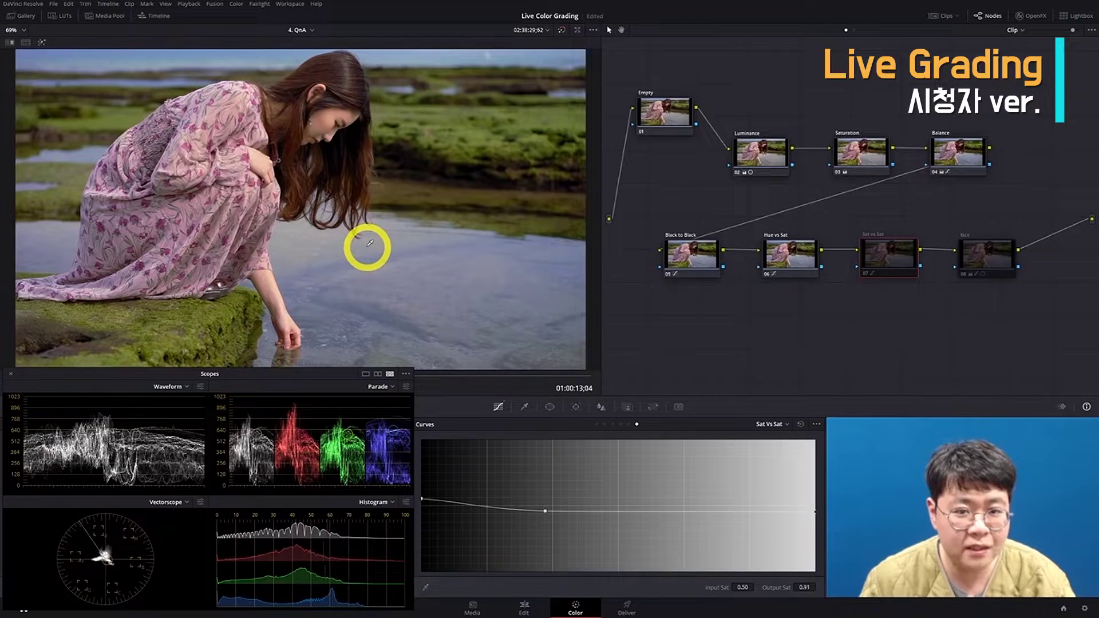
# Load the WArm version of the grade and show the Sat Vs Sat curve.
pyautogui.click(986, 262)
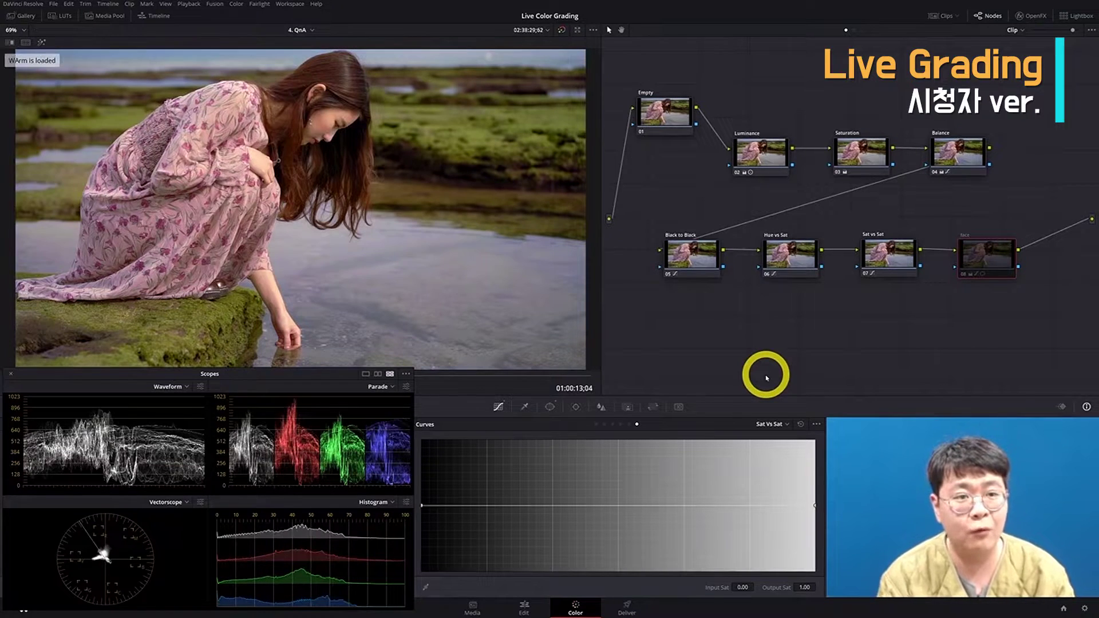
pyautogui.hotkey('alt', '1')
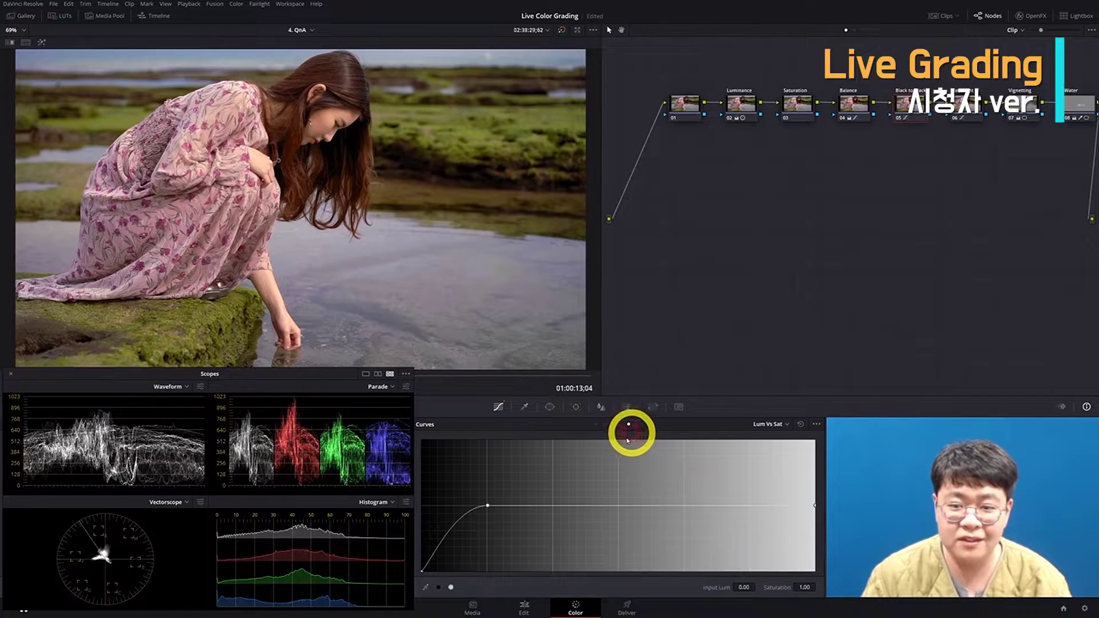
pyautogui.click(966, 103)
pyautogui.click(637, 425)
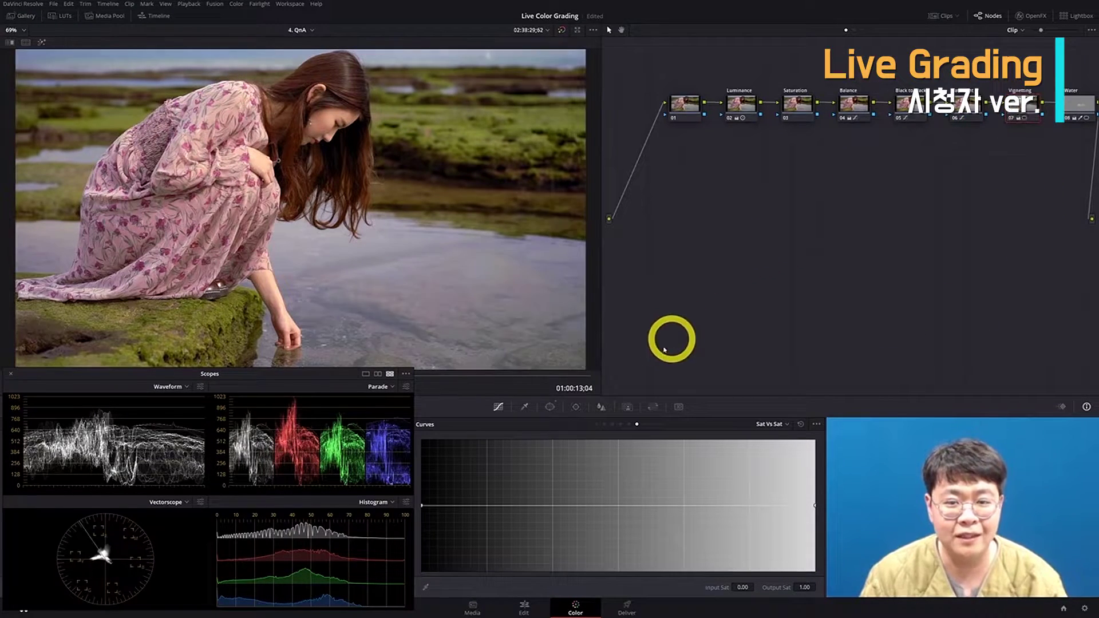
# Show the Vignetting node's circular window and toggle the node repeatedly to compare its effect, ending with it disabled.
pyautogui.click(550, 407)
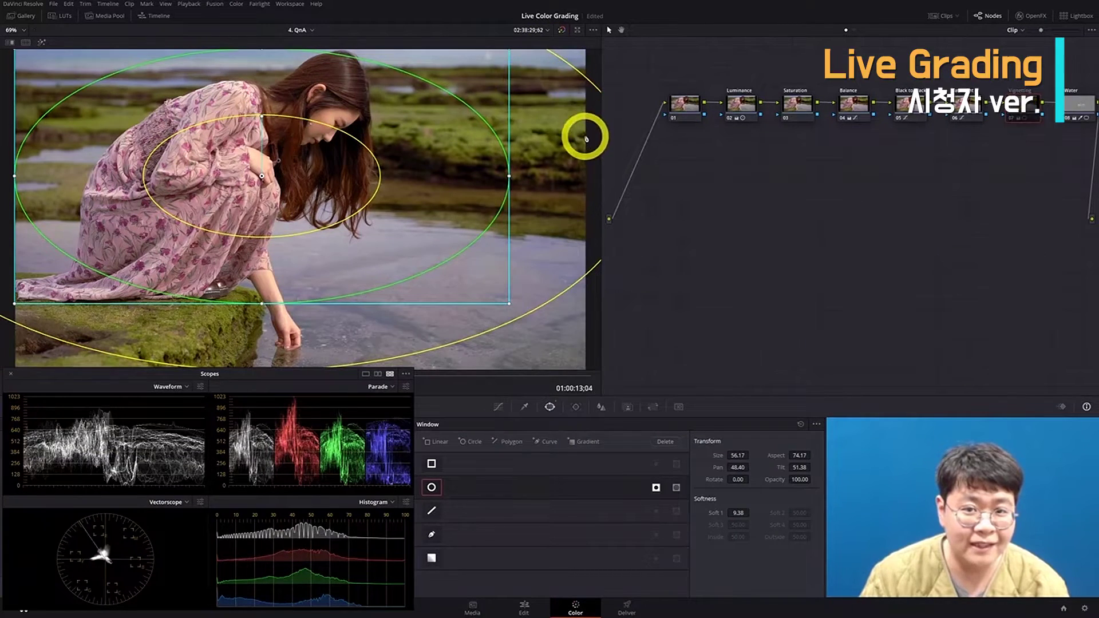
pyautogui.hotkey('ctrl', 'd')
pyautogui.hotkey('ctrl', 'd')
pyautogui.hotkey('ctrl', 'd')
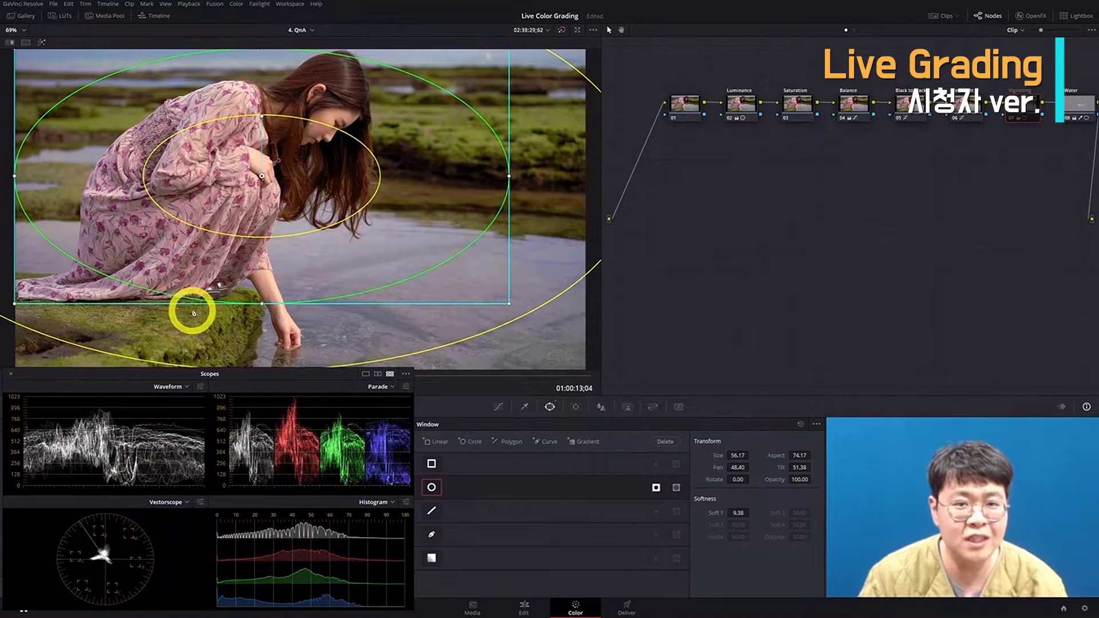
# Show the Water node's circular window and toggle Highlight on and off to inspect the isolated area.
pyautogui.click(1078, 109)
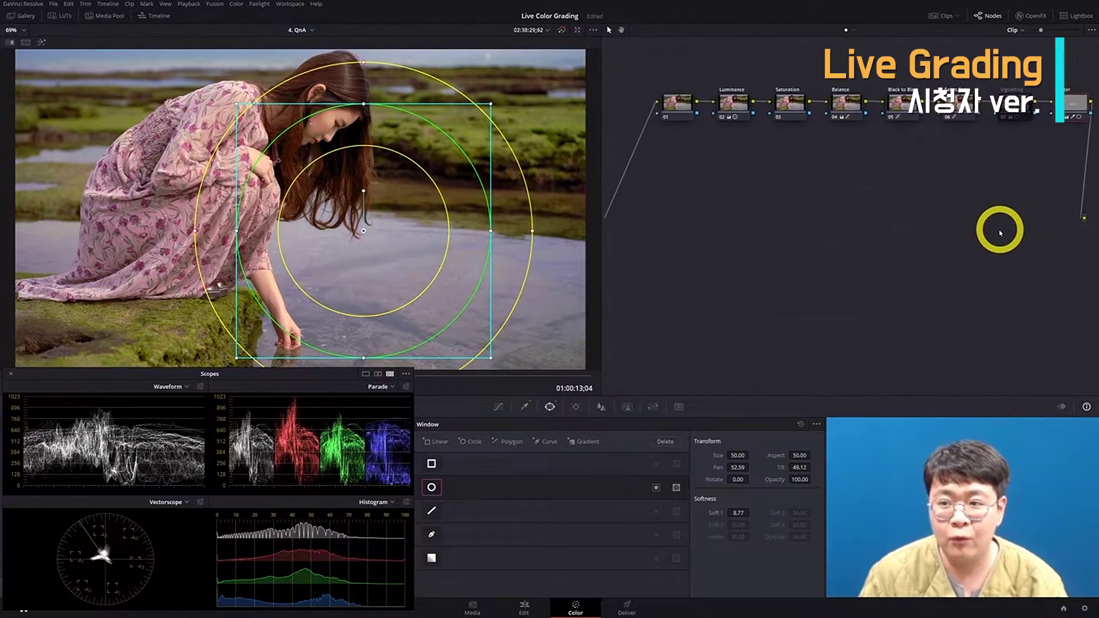
pyautogui.hotkey('shift', 'h')
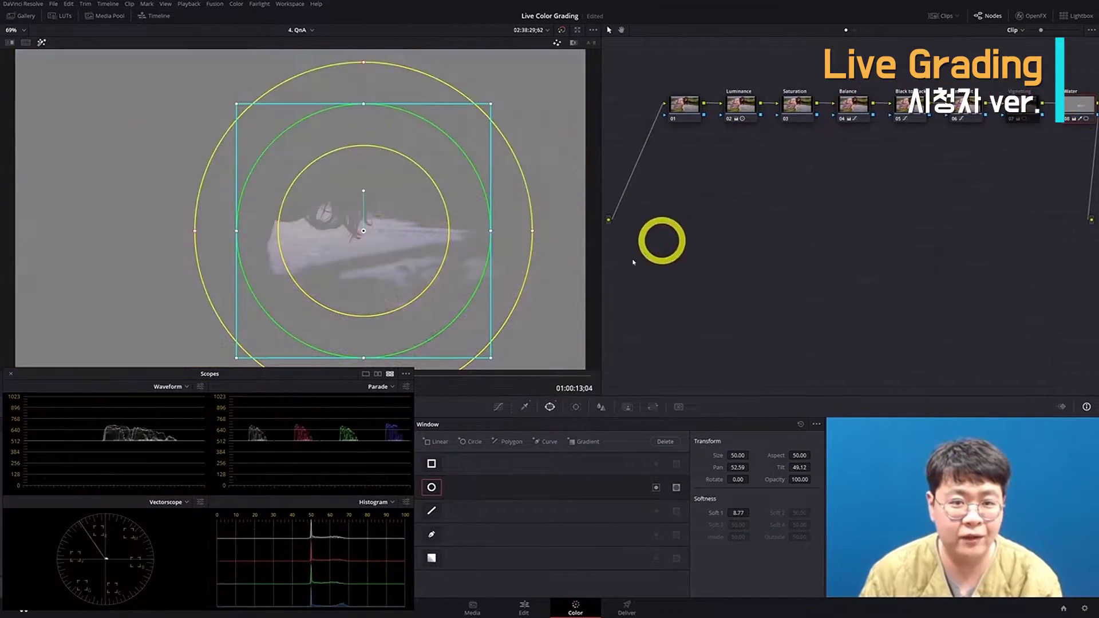
pyautogui.hotkey('shift', 'h')
pyautogui.hotkey('shift', 'h')
pyautogui.hotkey('shift', 'h')
pyautogui.hotkey('shift', 'h')
pyautogui.hotkey('shift', 'h')
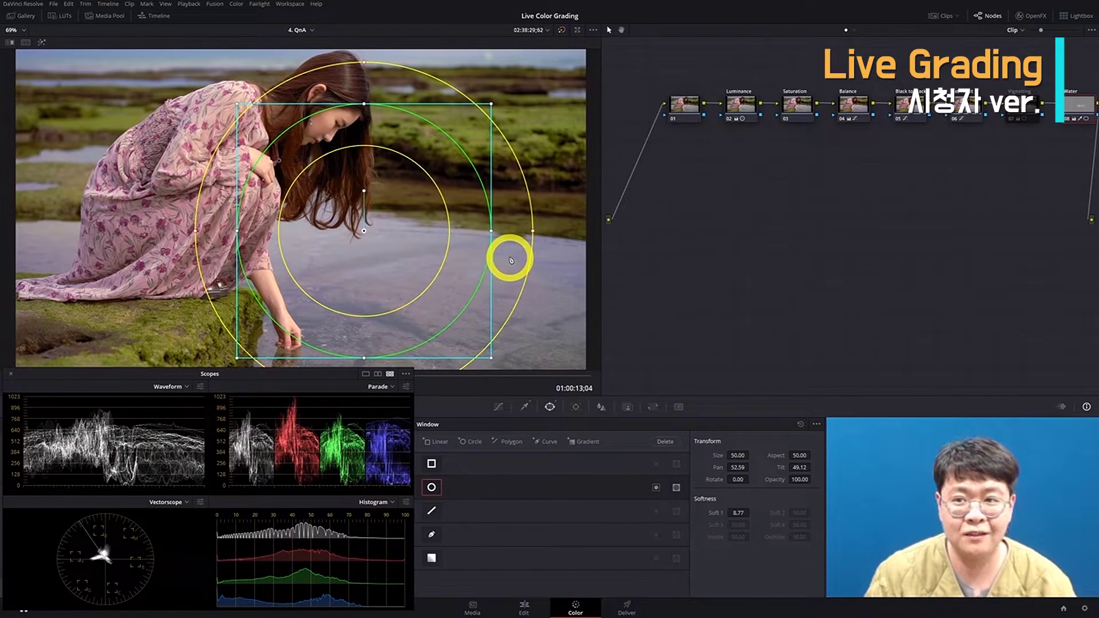
# Select the four nodes from Black to Black through Water in the WArm version.
pyautogui.click(696, 107)
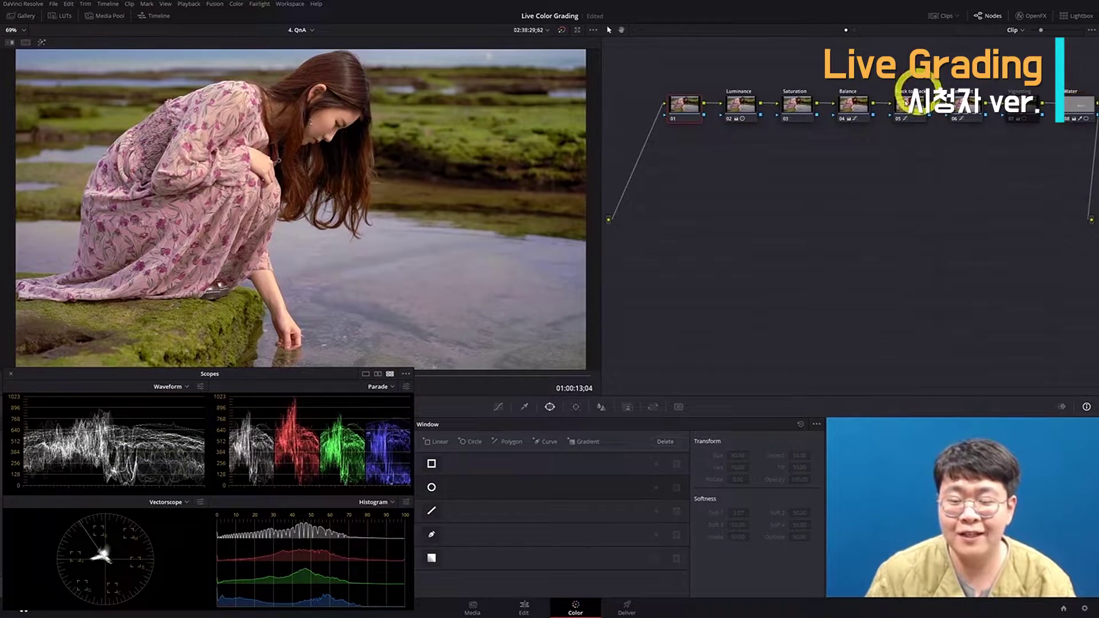
pyautogui.click(853, 114)
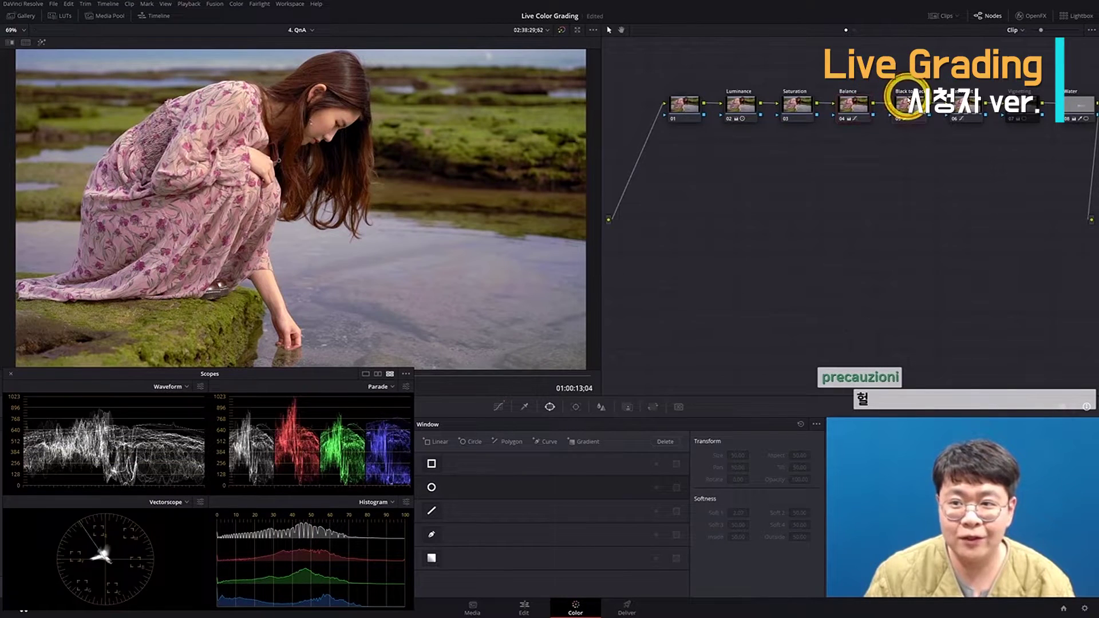
pyautogui.click(947, 114)
pyautogui.click(920, 115)
pyautogui.moveTo(908, 68); pyautogui.dragTo(1084, 152)
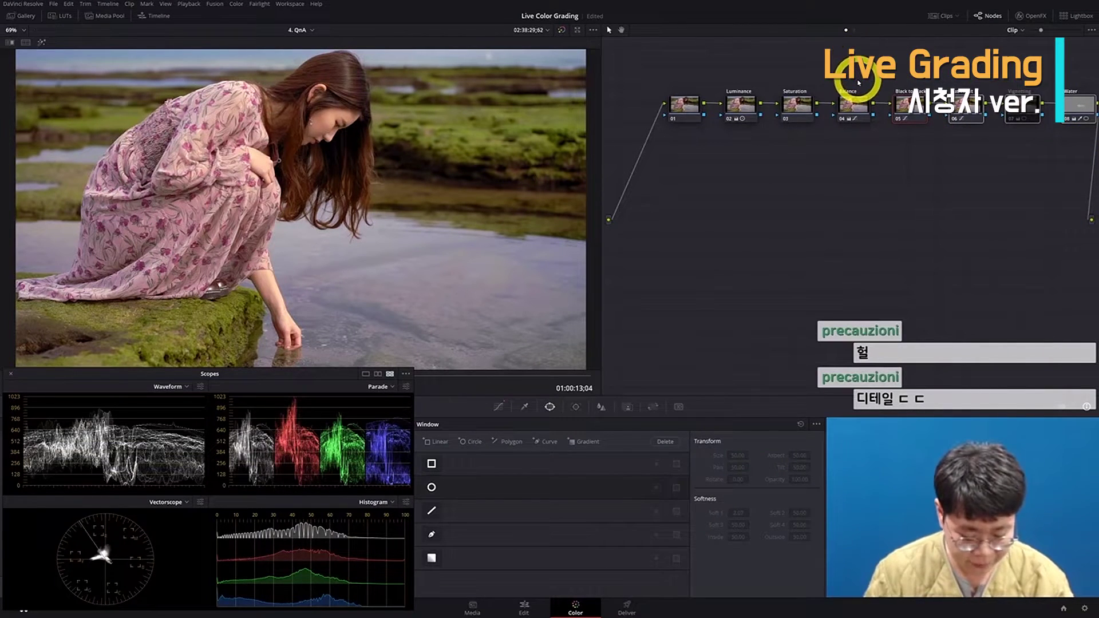
# Load the Cool version and return to the WArm version to compare how their nodes are arranged.
pyautogui.hotkey('ctrl', '1')
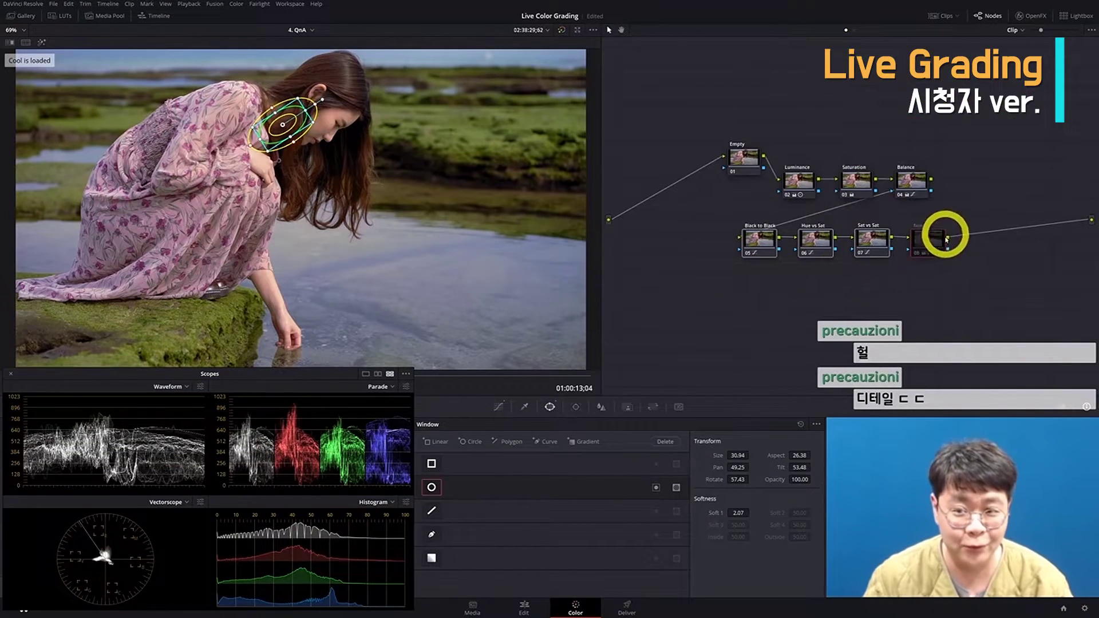
pyautogui.hotkey('ctrl', '2')
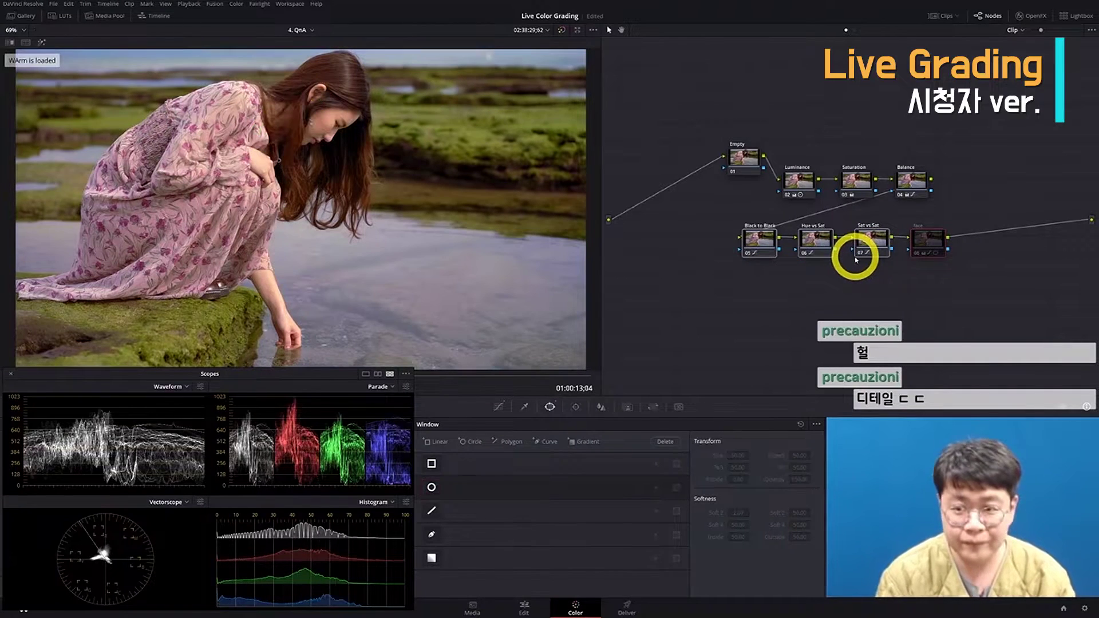
pyautogui.hotkey('ctrl', 'z')
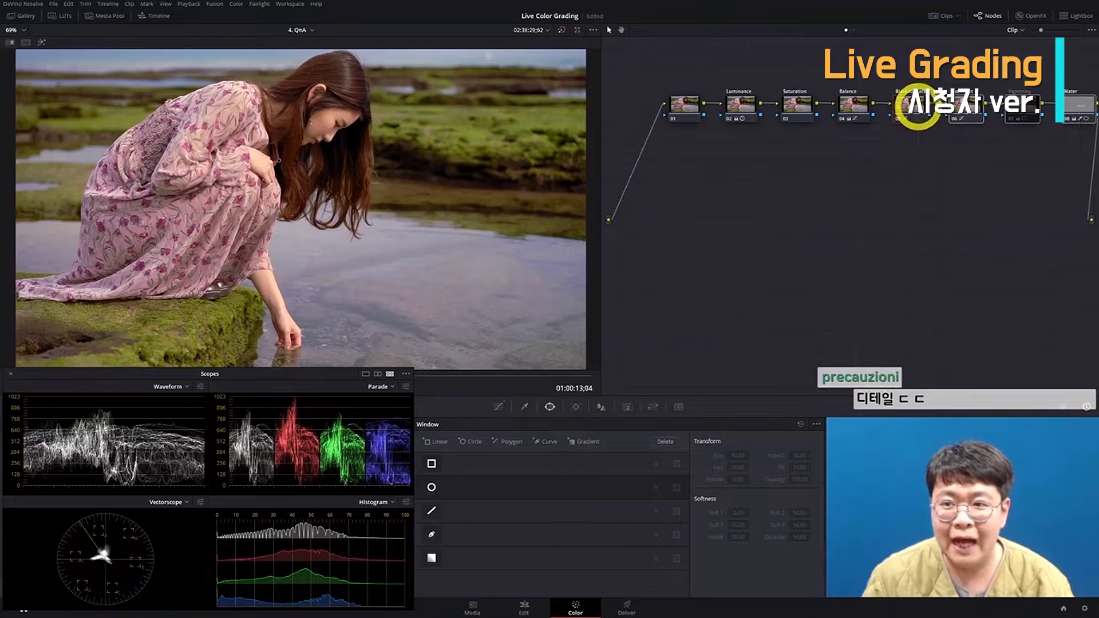
# Move the four selected nodes from Black to Black through Water into a second row beneath the first four nodes.
pyautogui.moveTo(916, 106); pyautogui.dragTo(681, 167)
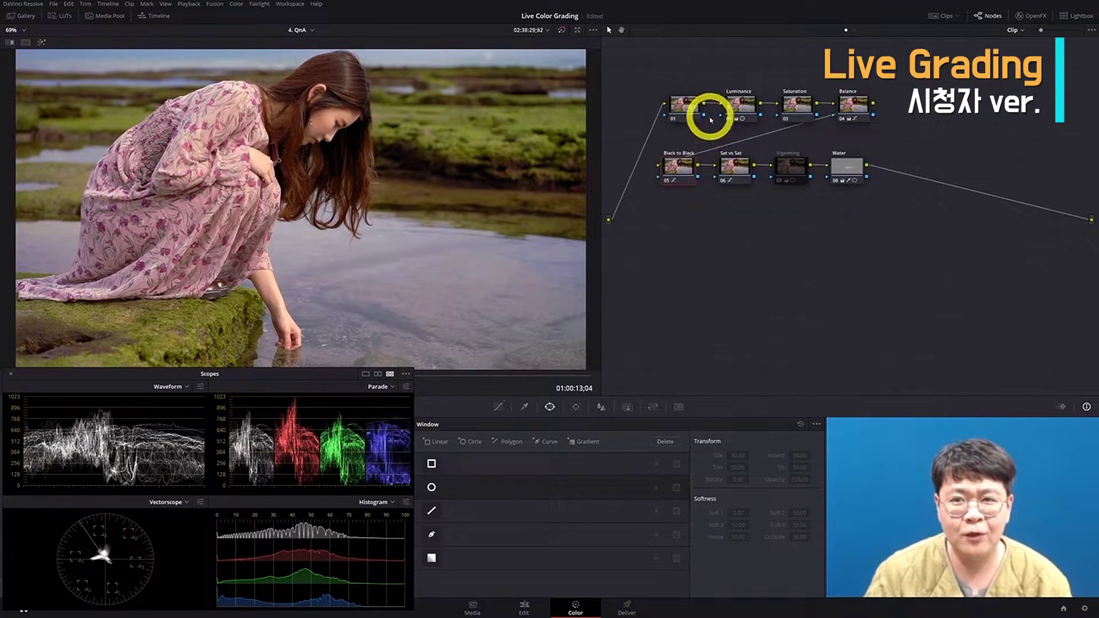
pyautogui.moveTo(839, 228); pyautogui.dragTo(913, 115)
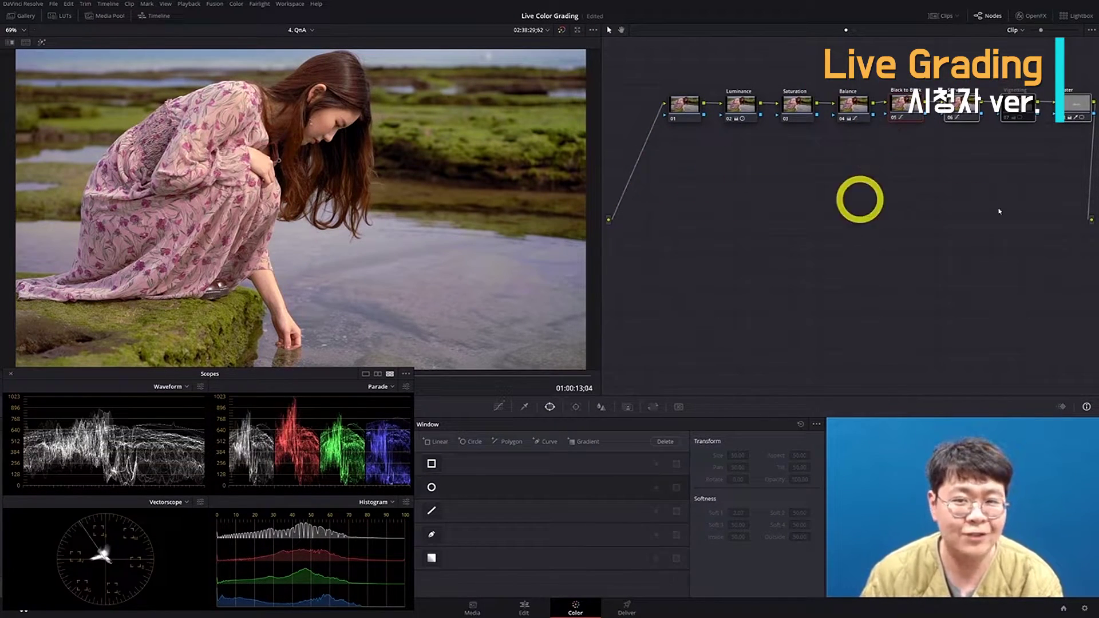
pyautogui.moveTo(914, 126); pyautogui.dragTo(710, 199)
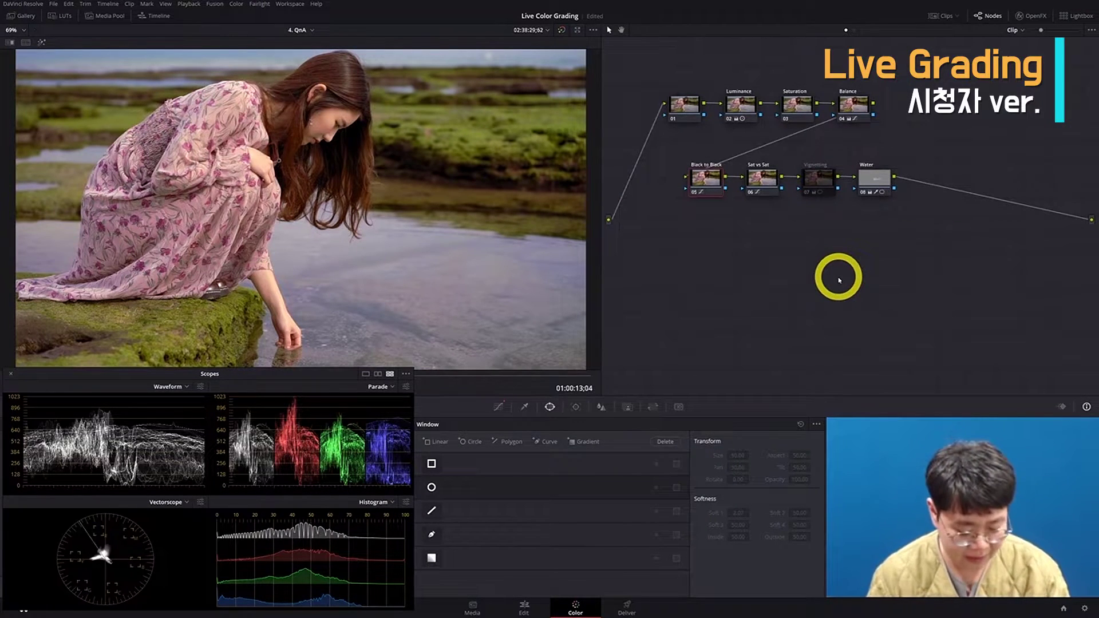
# Load the next version of the grade and disable all of its nodes to show the ungraded image.
pyautogui.hotkey('ctrl', 'n')
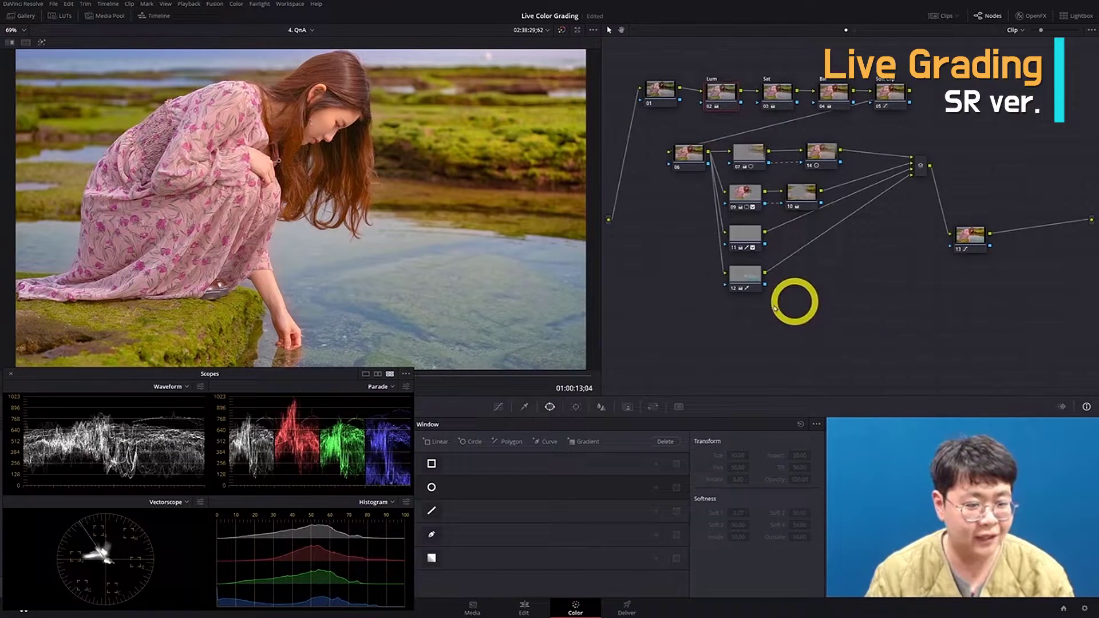
pyautogui.moveTo(268, 382); pyautogui.dragTo(270, 382)
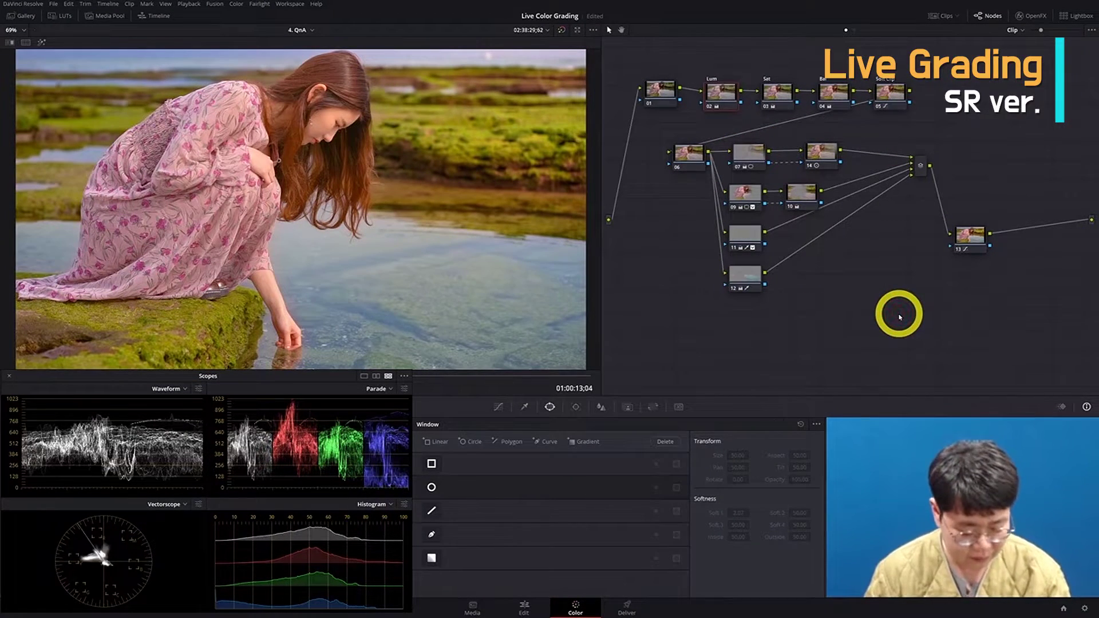
pyautogui.hotkey('shift', 'd')
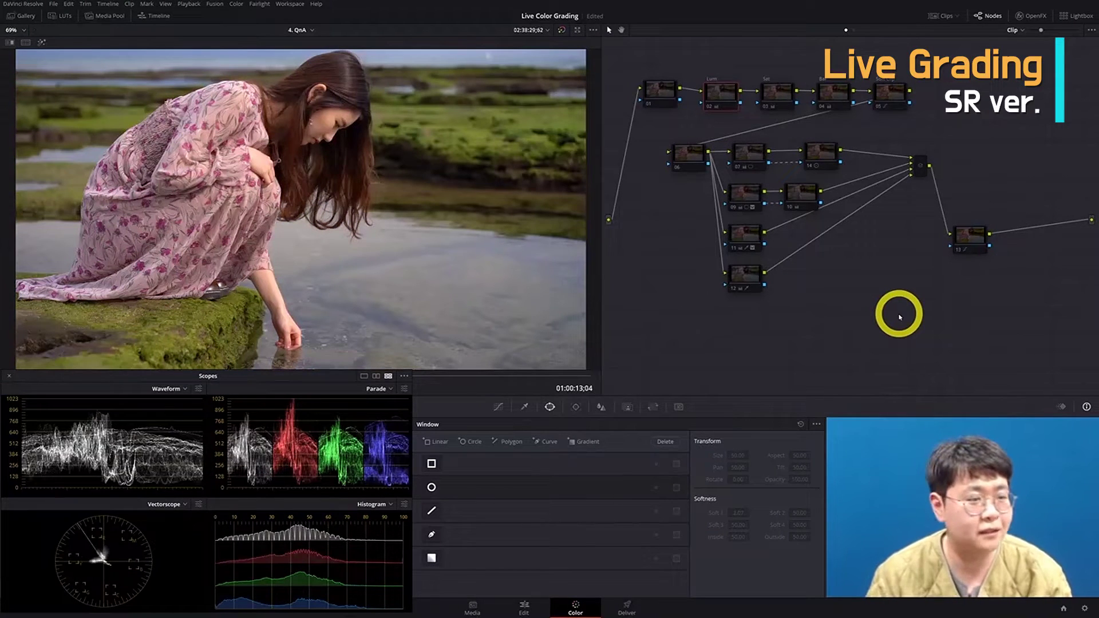
# Enable node 01 and the Lum node, and close and reopen the scopes.
pyautogui.click(659, 87)
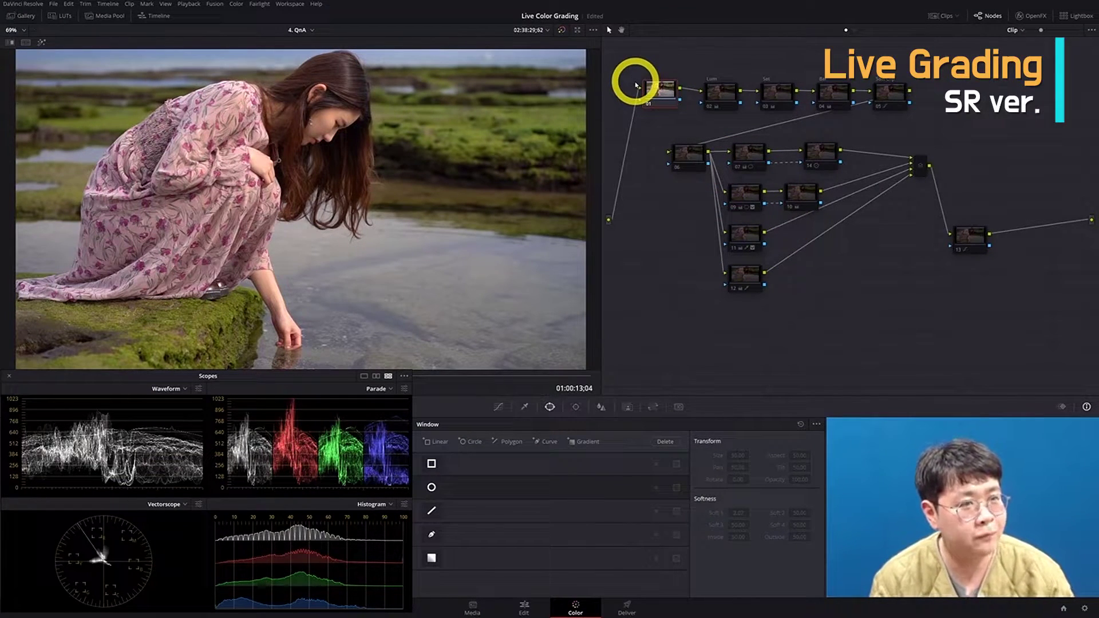
pyautogui.click(724, 88)
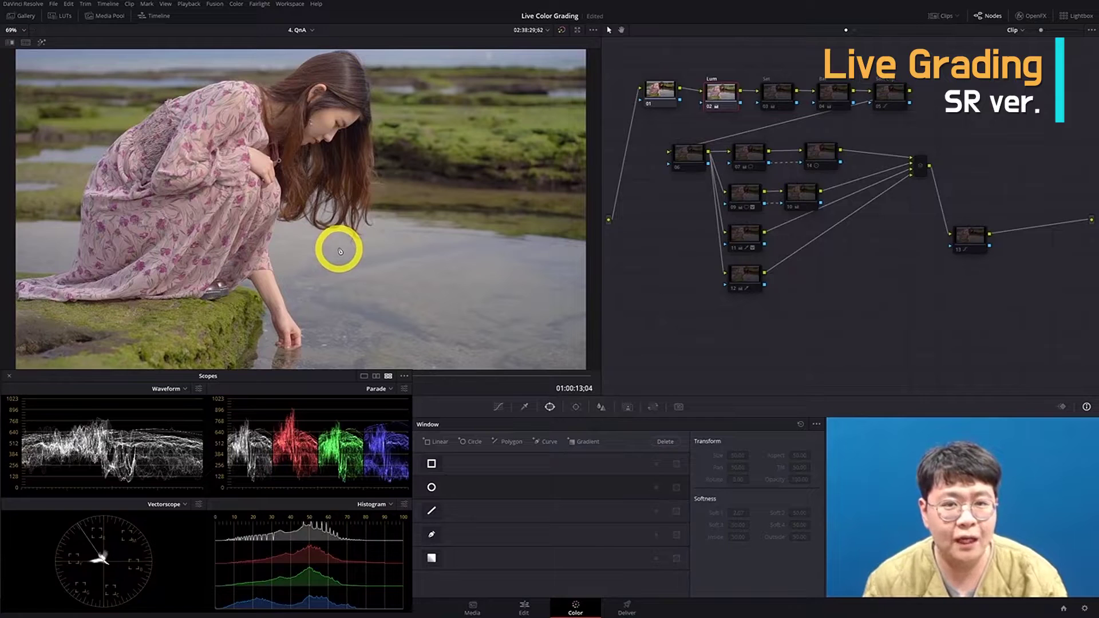
pyautogui.hotkey('ctrl', 'shift', 'w')
pyautogui.moveTo(61, 380); pyautogui.dragTo(3, 372)
pyautogui.hotkey('ctrl', 'shift', 'w')
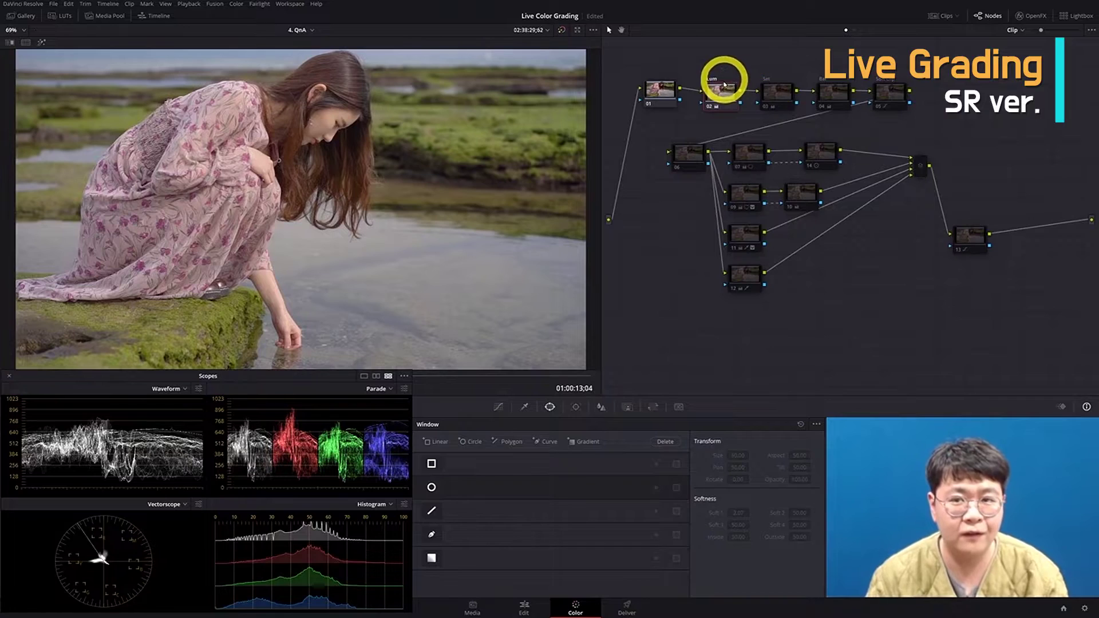
# Toggle the Lum node off and on repeatedly to compare its effect on the image's contrast.
pyautogui.hotkey('ctrl', 'd')
pyautogui.hotkey('ctrl', 'd')
pyautogui.hotkey('ctrl', 'd')
pyautogui.hotkey('ctrl', 'd')
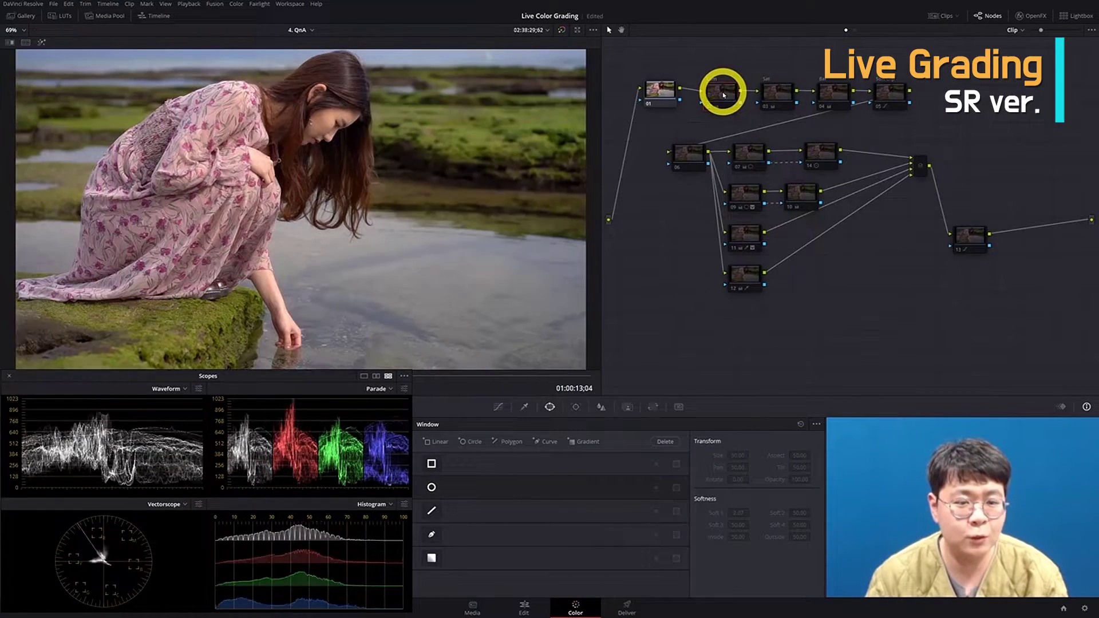
pyautogui.hotkey('ctrl', 'd')
pyautogui.hotkey('ctrl', 'd')
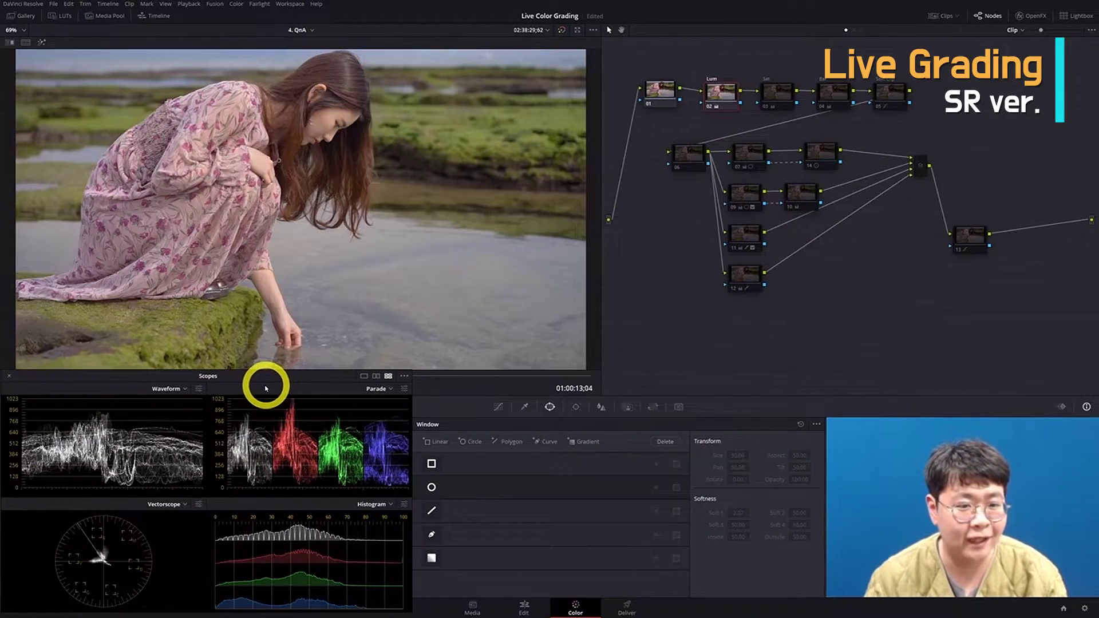
# Move the scopes off the color wheels and show the Lum node's Primaries Wheels.
pyautogui.moveTo(273, 382); pyautogui.dragTo(710, 393)
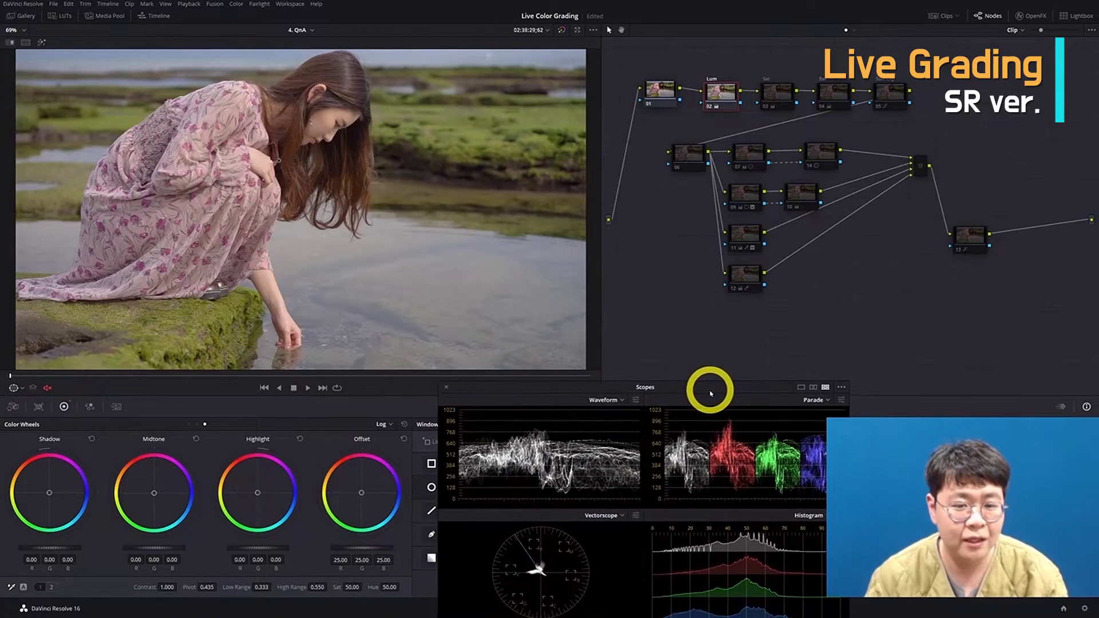
pyautogui.click(189, 424)
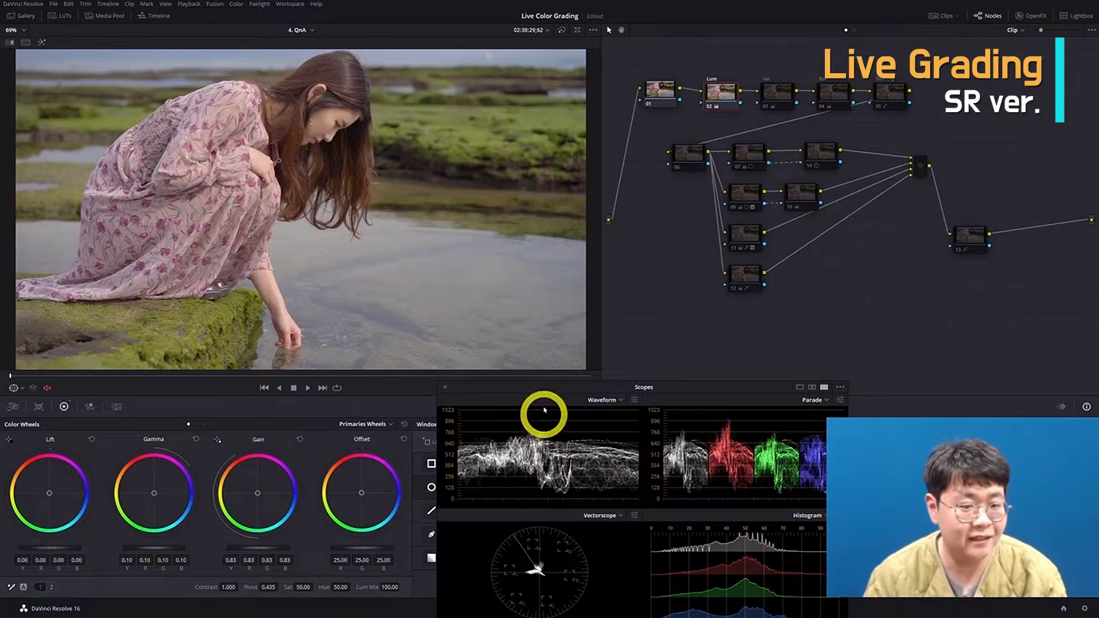
# Toggle the Lum node off and on repeatedly to examine how its gamma and gain settings change the waveform.
pyautogui.hotkey('ctrl', 'd')
pyautogui.hotkey('ctrl', 'd')
pyautogui.hotkey('ctrl', 'd')
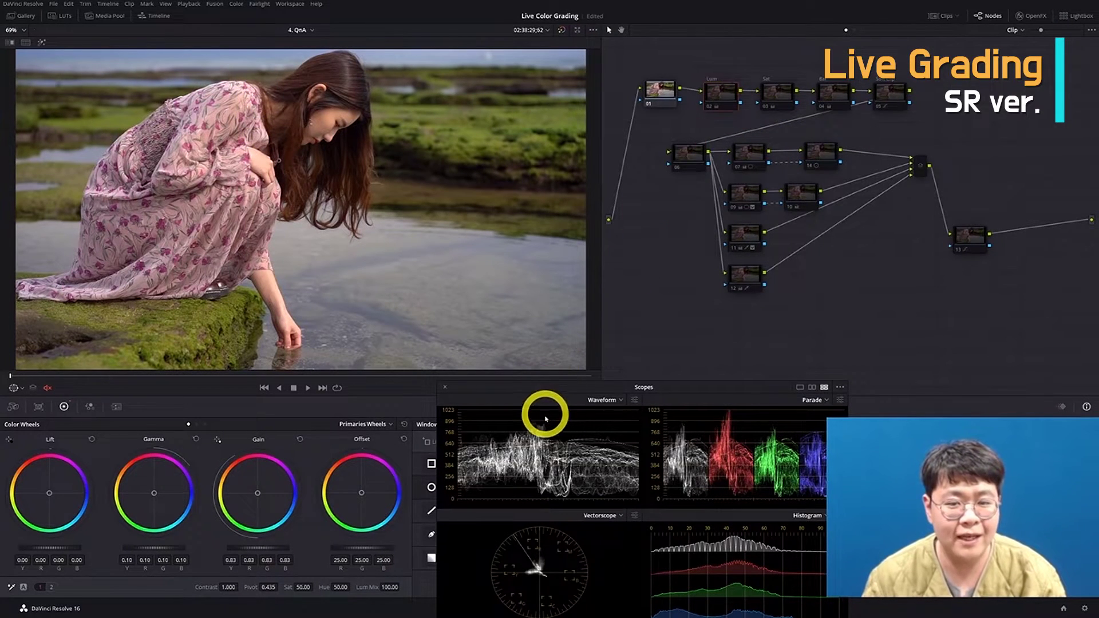
pyautogui.hotkey('ctrl', 'd')
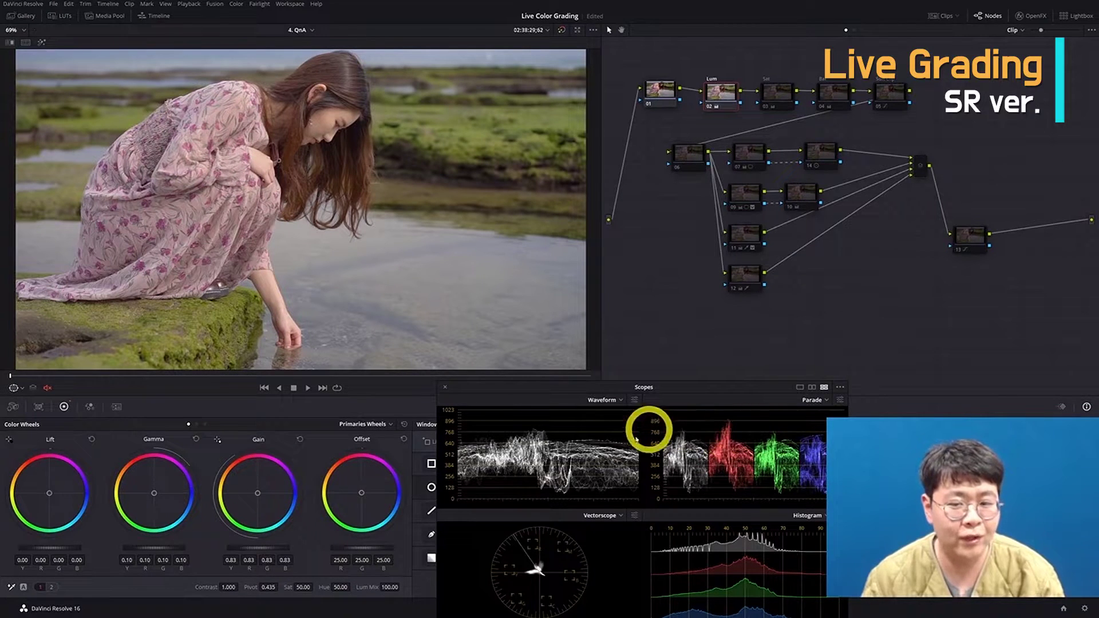
pyautogui.hotkey('ctrl', 'd')
pyautogui.hotkey('ctrl', 'd')
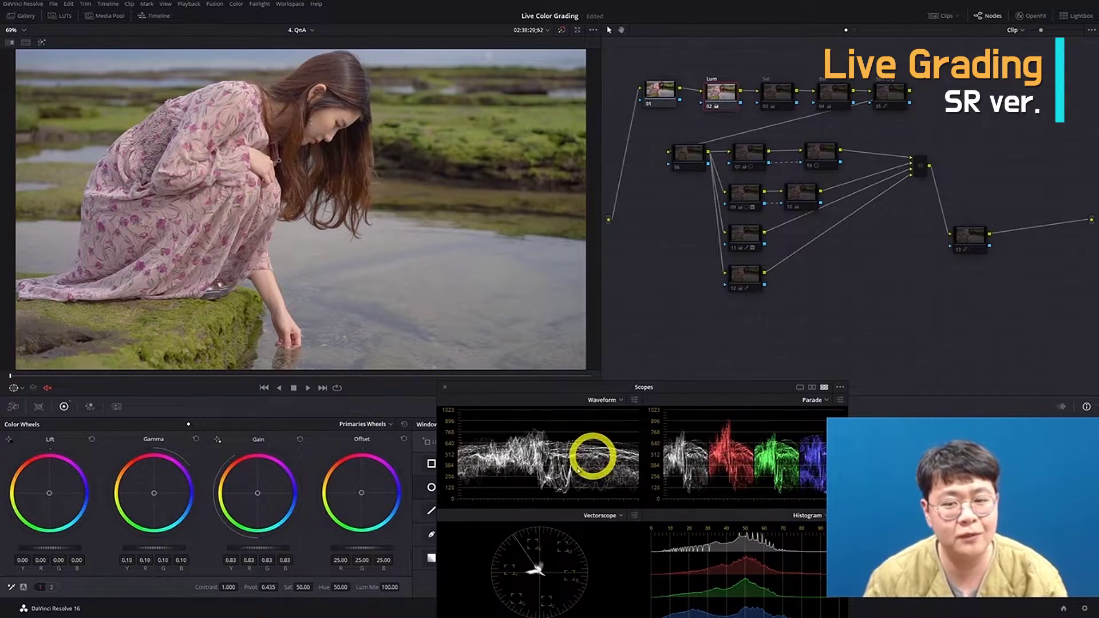
pyautogui.hotkey('ctrl', 'd')
pyautogui.hotkey('ctrl', 'd')
pyautogui.hotkey('ctrl', 'd')
pyautogui.hotkey('ctrl', 'd')
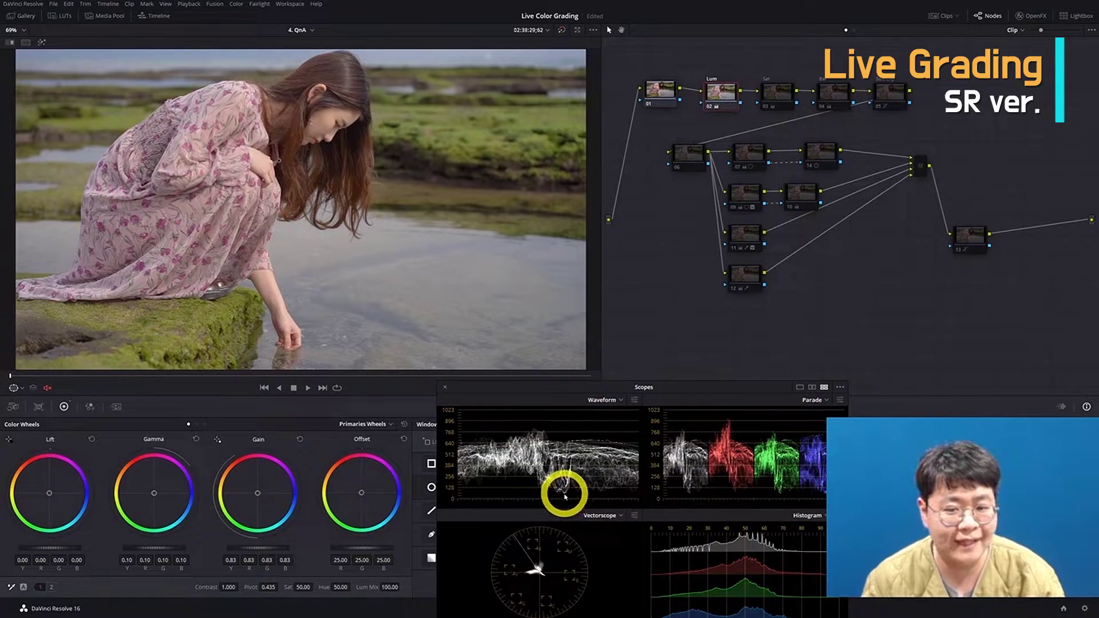
pyautogui.hotkey('ctrl', 'd')
pyautogui.hotkey('ctrl', 'd')
pyautogui.hotkey('ctrl', 'd')
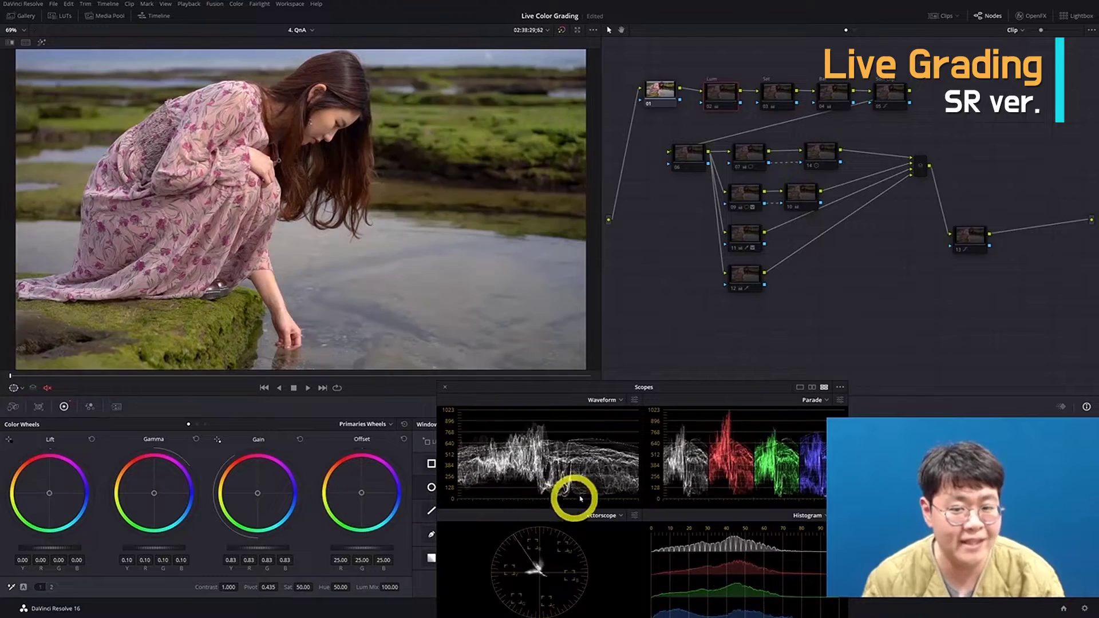
pyautogui.hotkey('ctrl', 'd')
pyautogui.hotkey('ctrl', 'd')
pyautogui.hotkey('ctrl', 'd')
pyautogui.hotkey('ctrl', 'd')
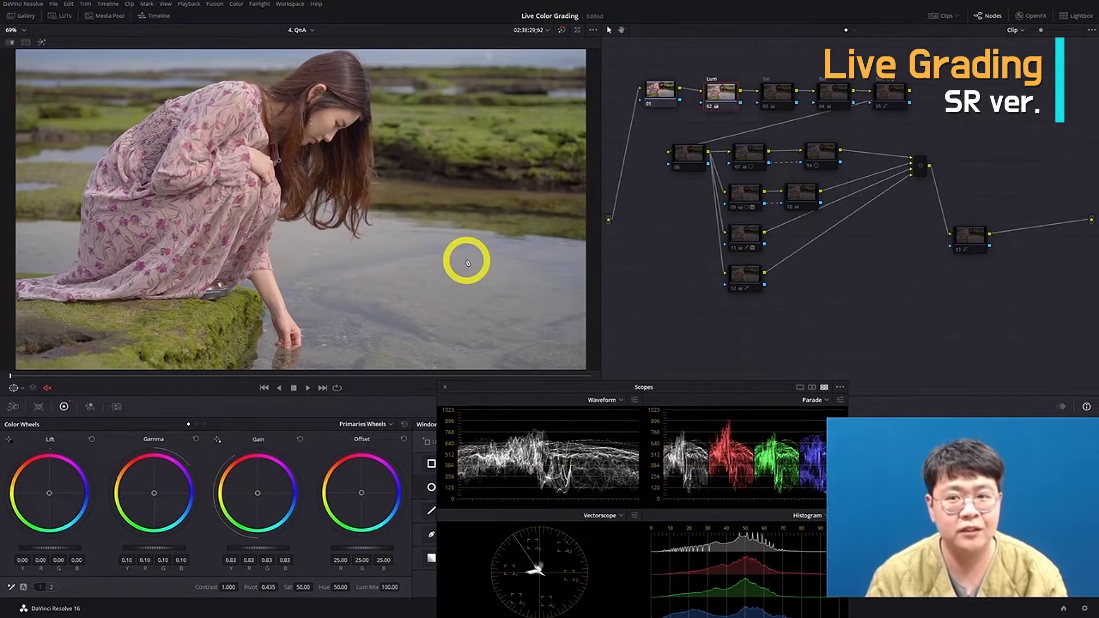
# Enable the Sat node and toggle the Lum node off and on to compare the saturated image with and without it.
pyautogui.click(776, 95)
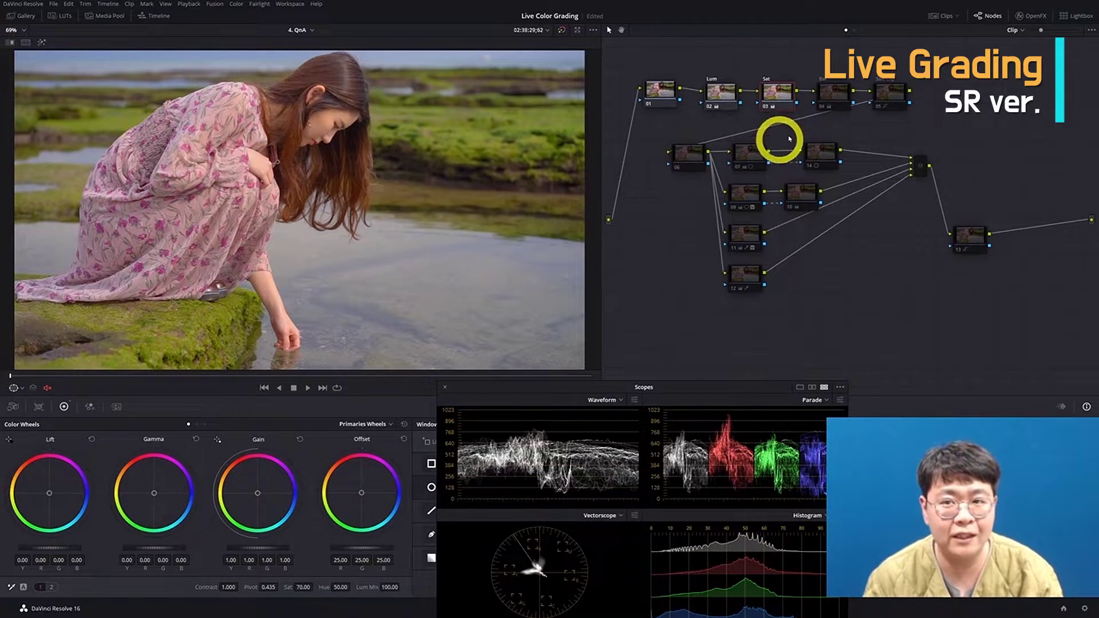
pyautogui.click(724, 92)
pyautogui.hotkey('ctrl', 'd')
pyautogui.hotkey('ctrl', 'd')
pyautogui.hotkey('ctrl', 'd')
pyautogui.hotkey('ctrl', 'd')
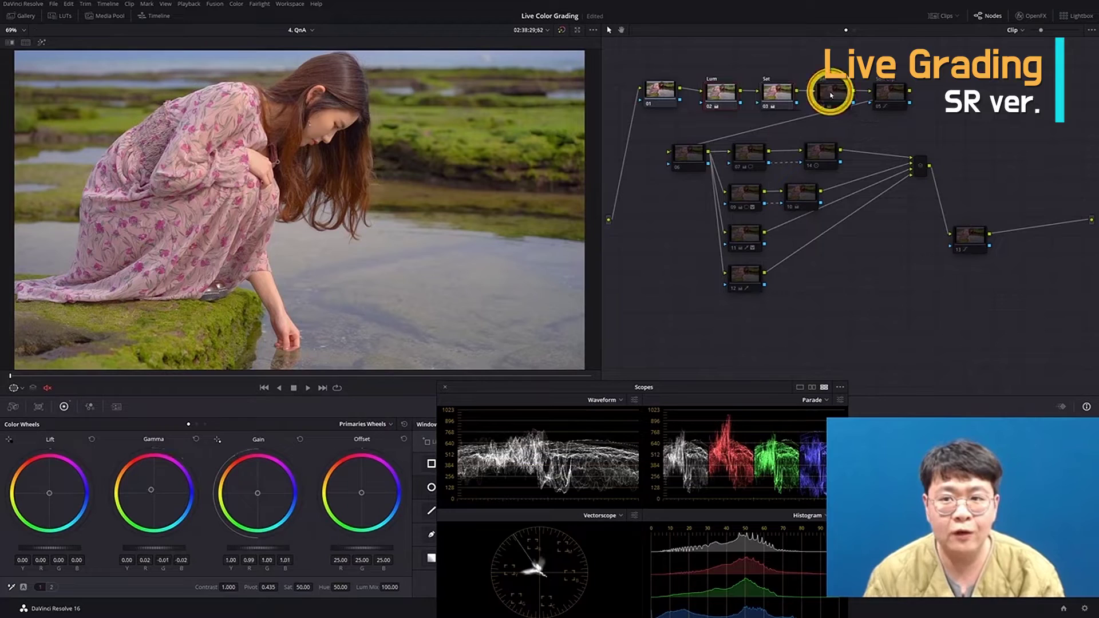
# Toggle node 04 off and on repeatedly to compare its effect on the image's color balance.
pyautogui.hotkey('ctrl', 'd')
pyautogui.hotkey('ctrl', 'd')
pyautogui.hotkey('ctrl', 'd')
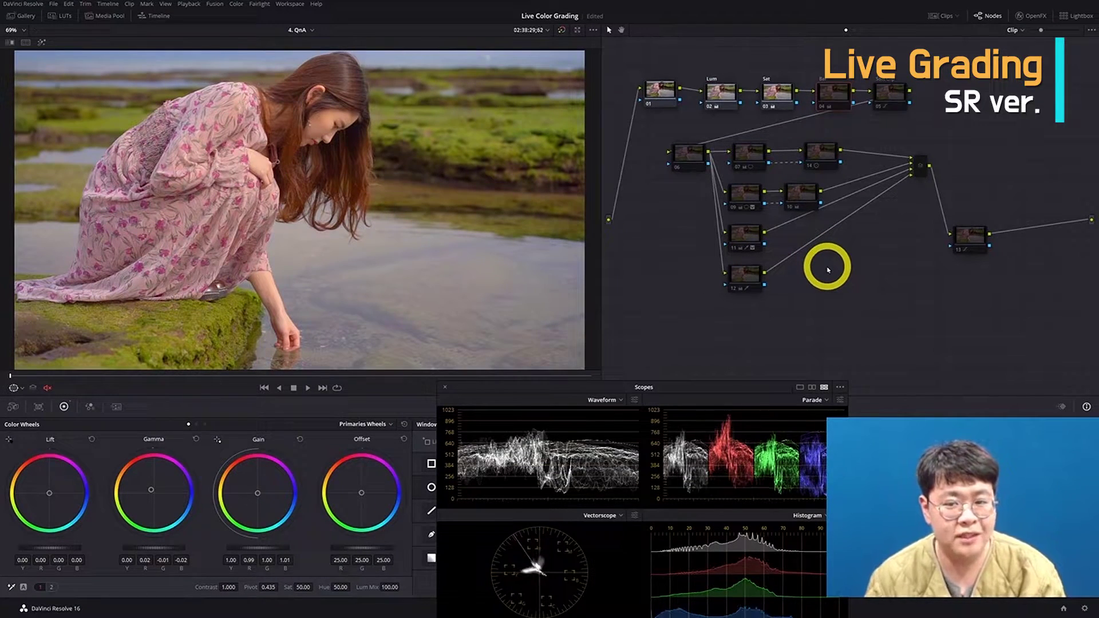
pyautogui.hotkey('ctrl', 'd')
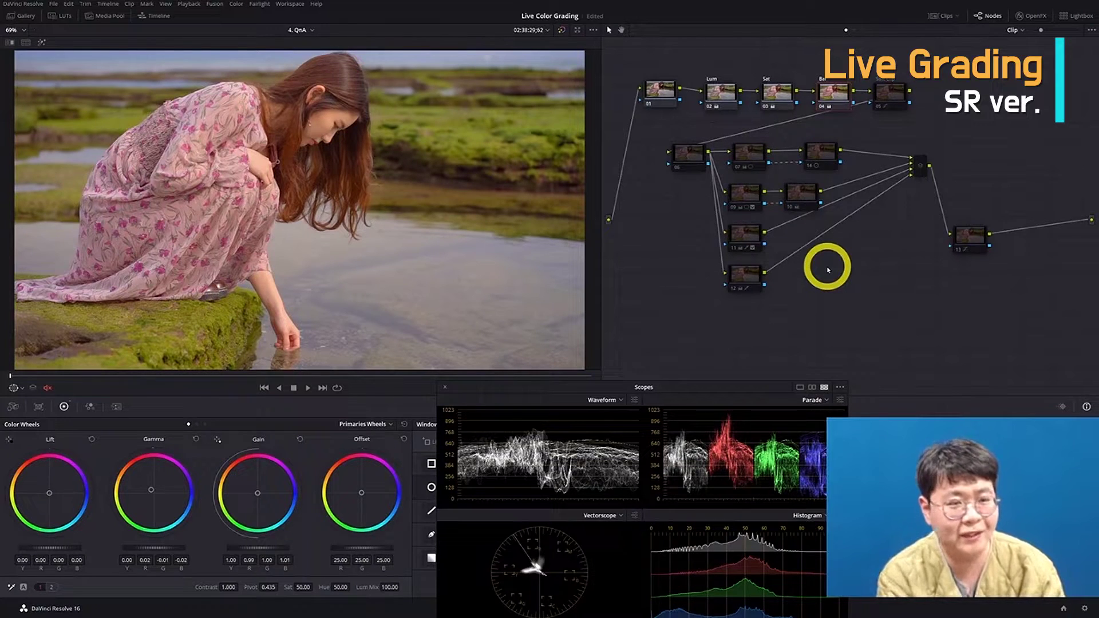
pyautogui.hotkey('ctrl', 'd')
pyautogui.hotkey('ctrl', 'd')
pyautogui.hotkey('ctrl', 'd')
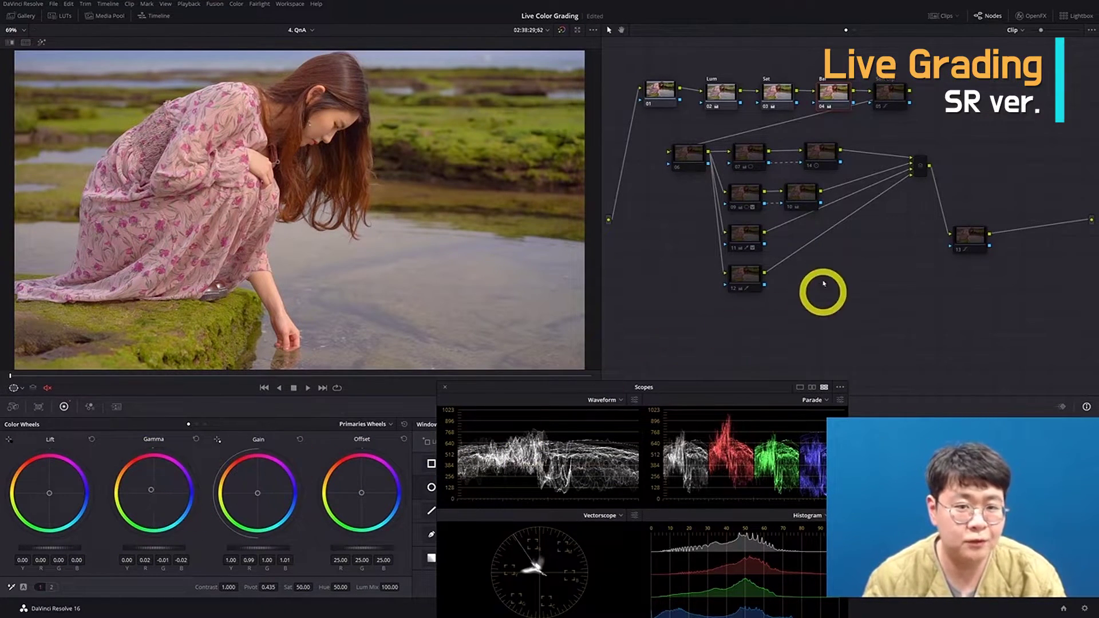
pyautogui.hotkey('ctrl', 'd')
pyautogui.hotkey('ctrl', 'd')
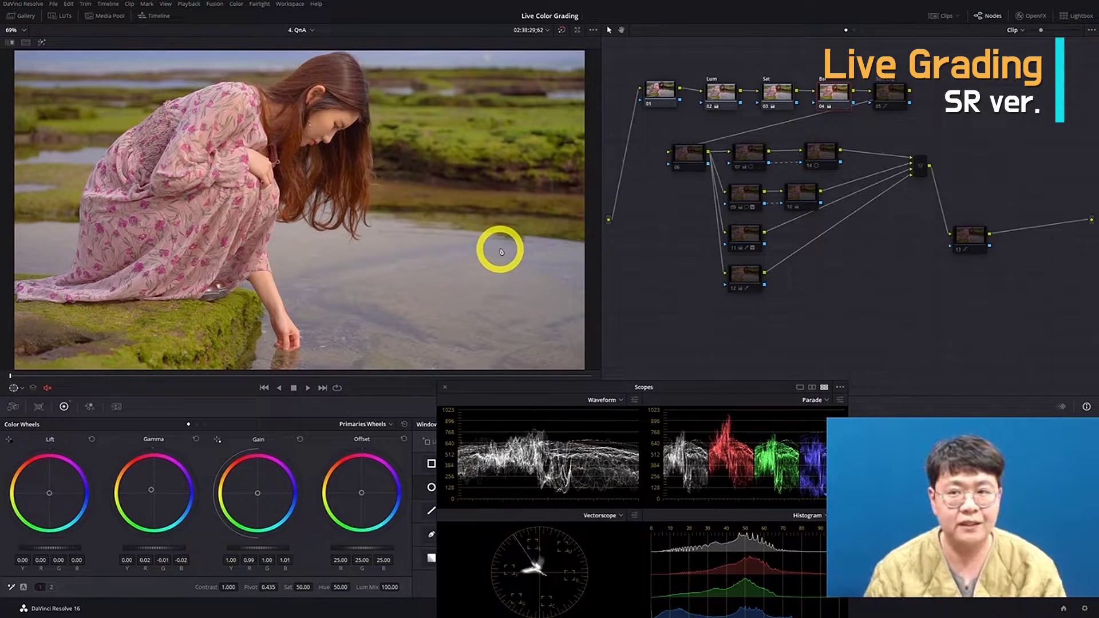
# Enable node 05, move the scopes over the color wheels and show the node's custom curves with their Soft Clip settings.
pyautogui.click(887, 94)
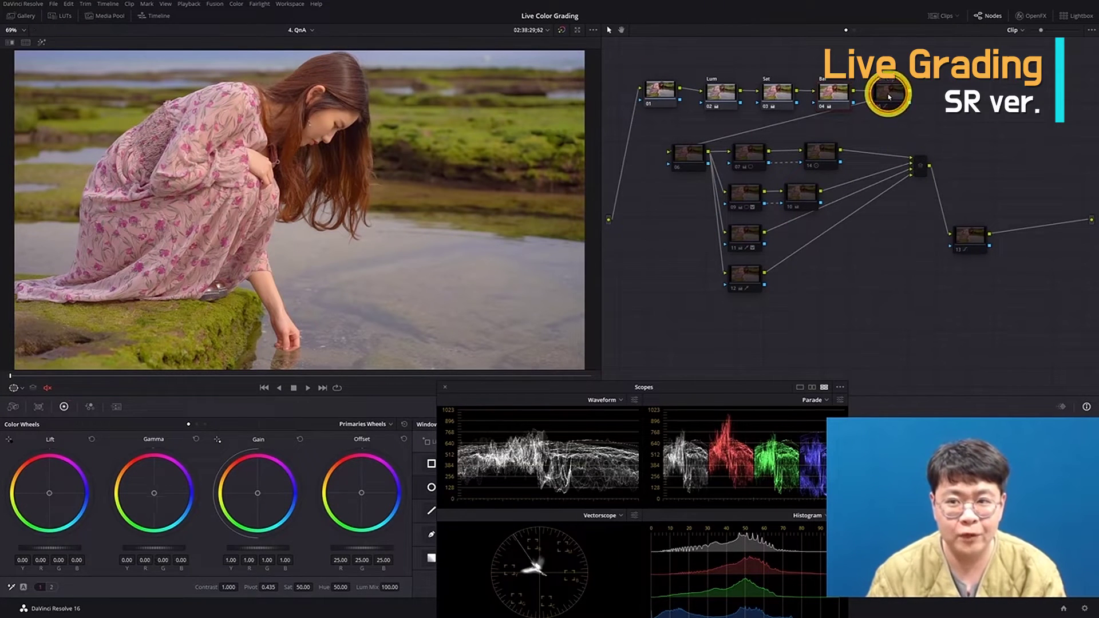
pyautogui.moveTo(602, 393); pyautogui.dragTo(173, 387)
pyautogui.click(498, 406)
pyautogui.click(596, 424)
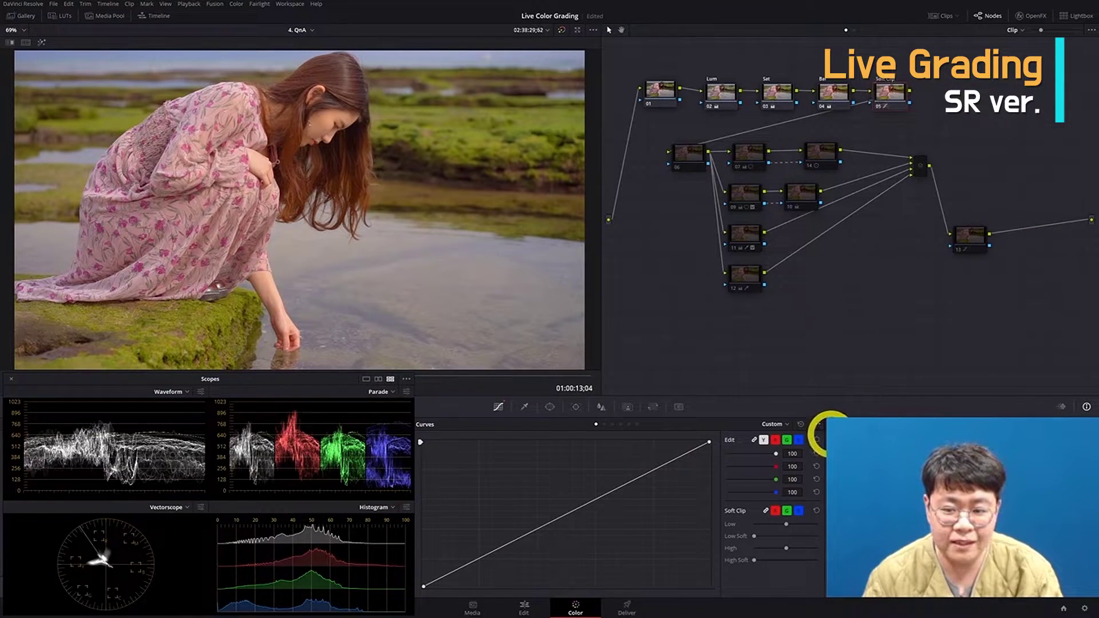
pyautogui.hotkey('ctrl', 'd')
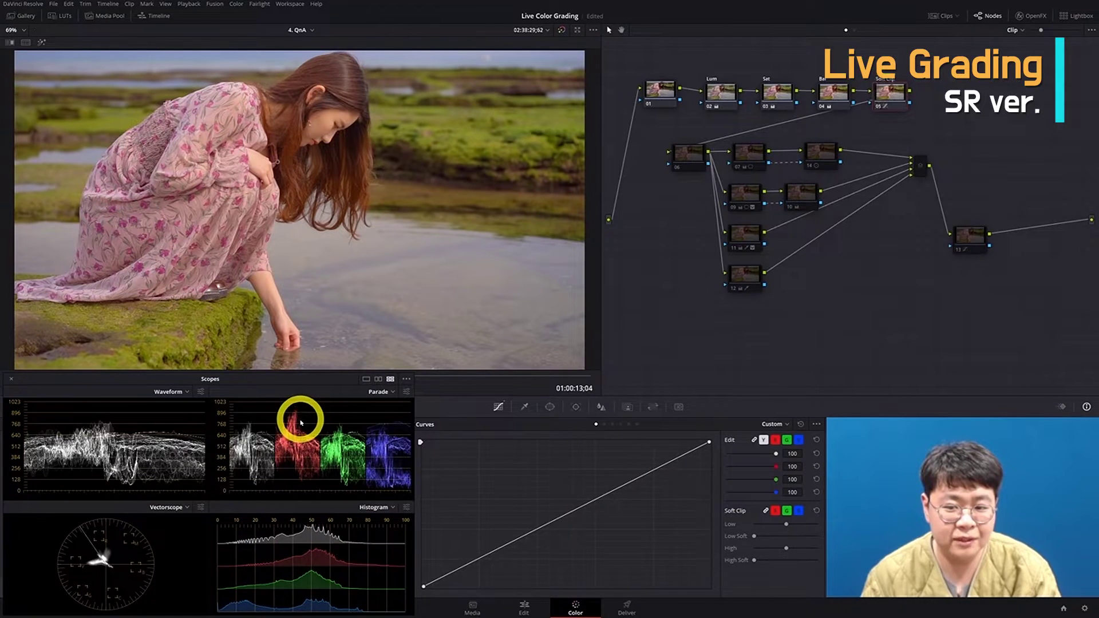
pyautogui.hotkey('ctrl', 'd')
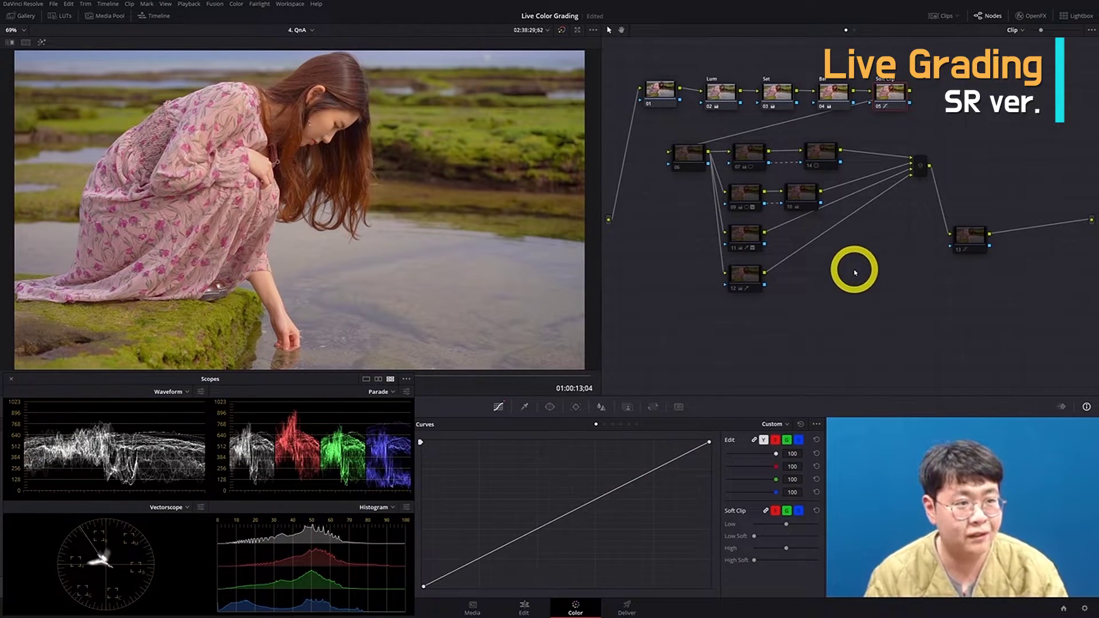
# Enable node 06, the parallel mixer and node 07, the first node of the parallel branches.
pyautogui.click(680, 159)
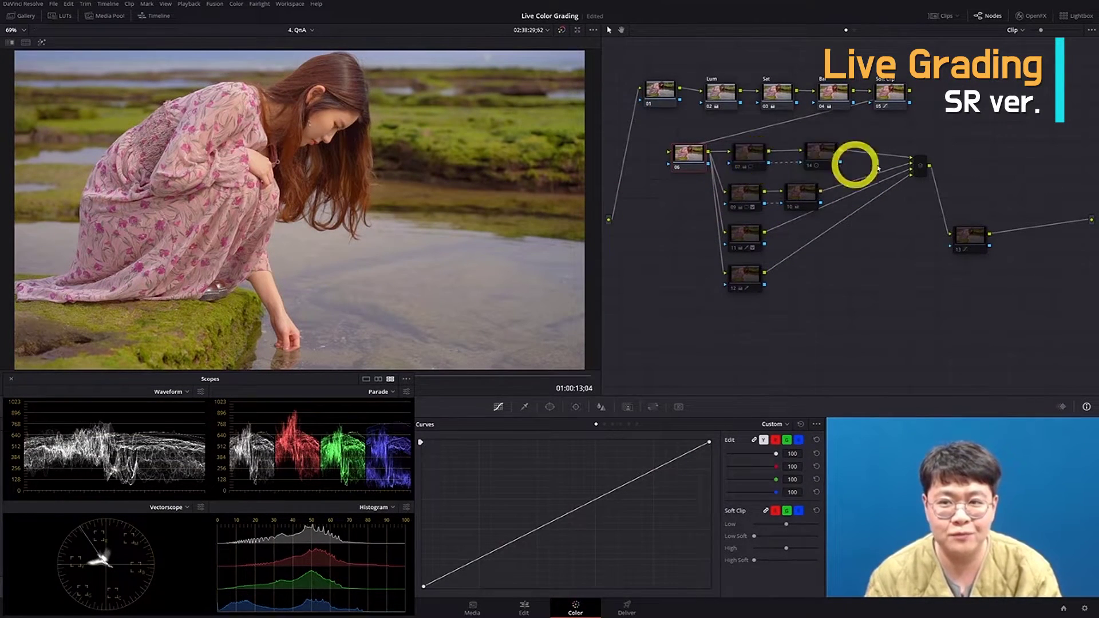
pyautogui.click(920, 166)
pyautogui.click(751, 150)
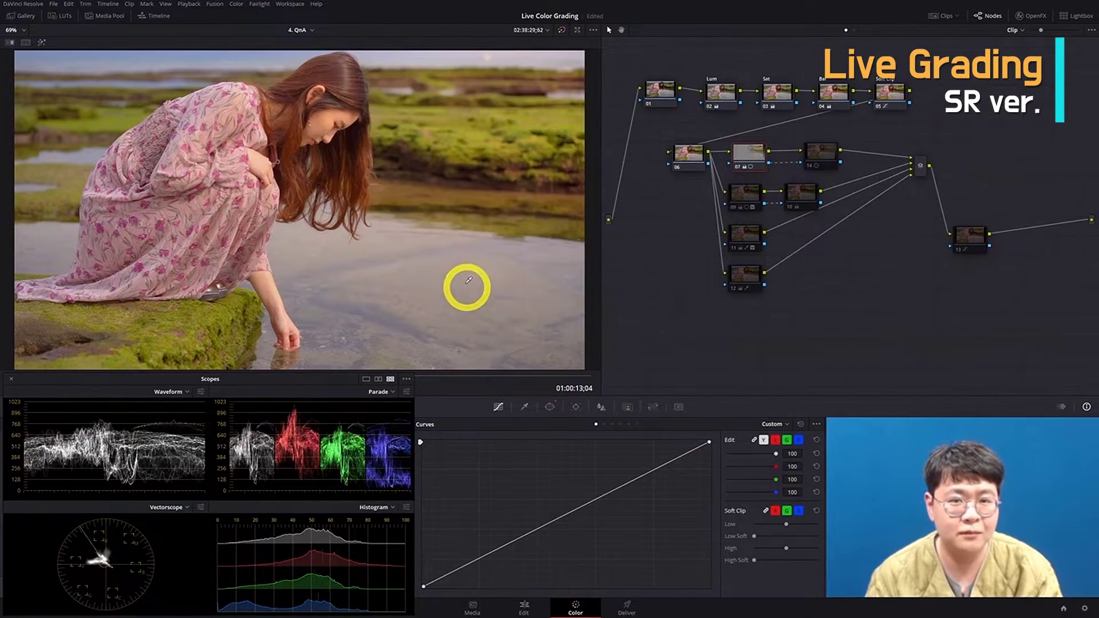
# Show node 07's circular window in the viewer, with enough space around the picture to see its shape and softness.
pyautogui.scroll(-1, 546, 196)
pyautogui.scroll(-3, 546, 196)
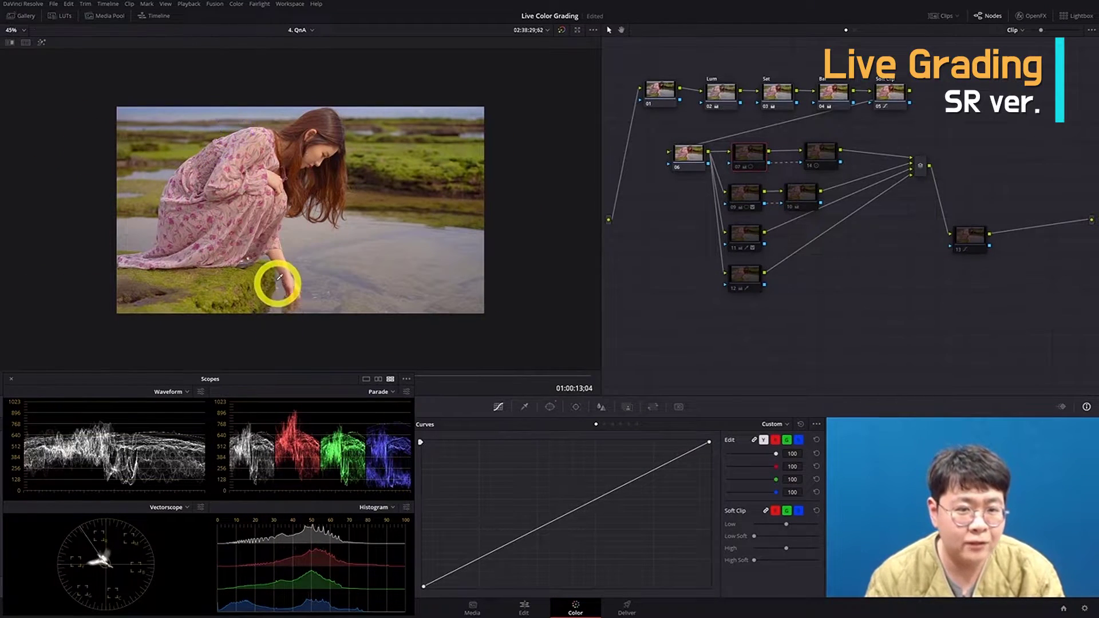
pyautogui.scroll(3, 280, 286)
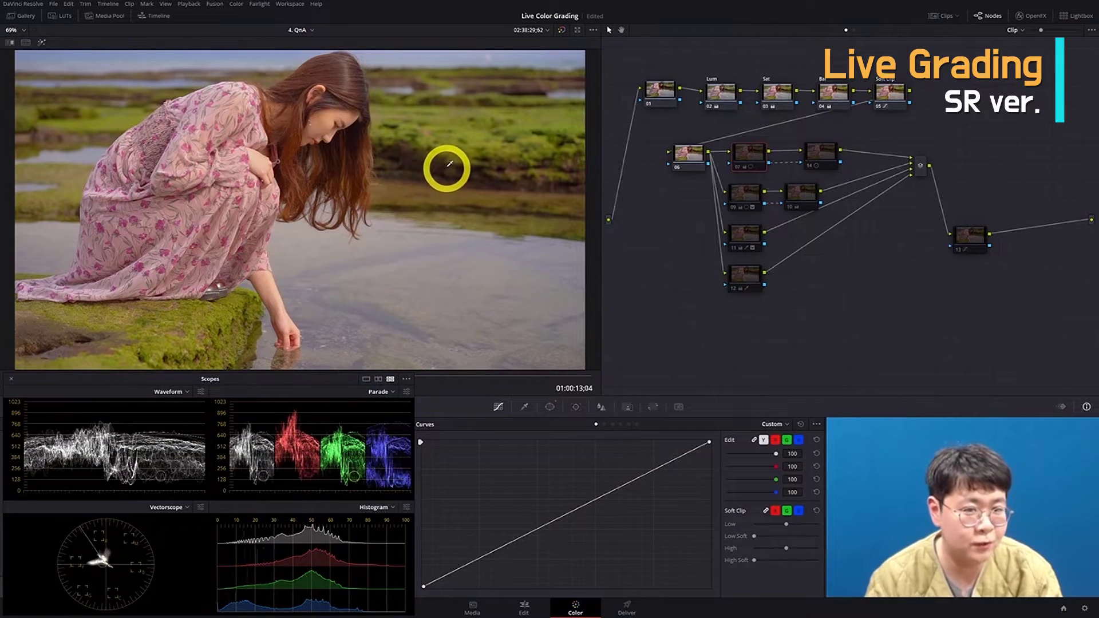
pyautogui.scroll(-1, 452, 163)
pyautogui.scroll(-2, 473, 166)
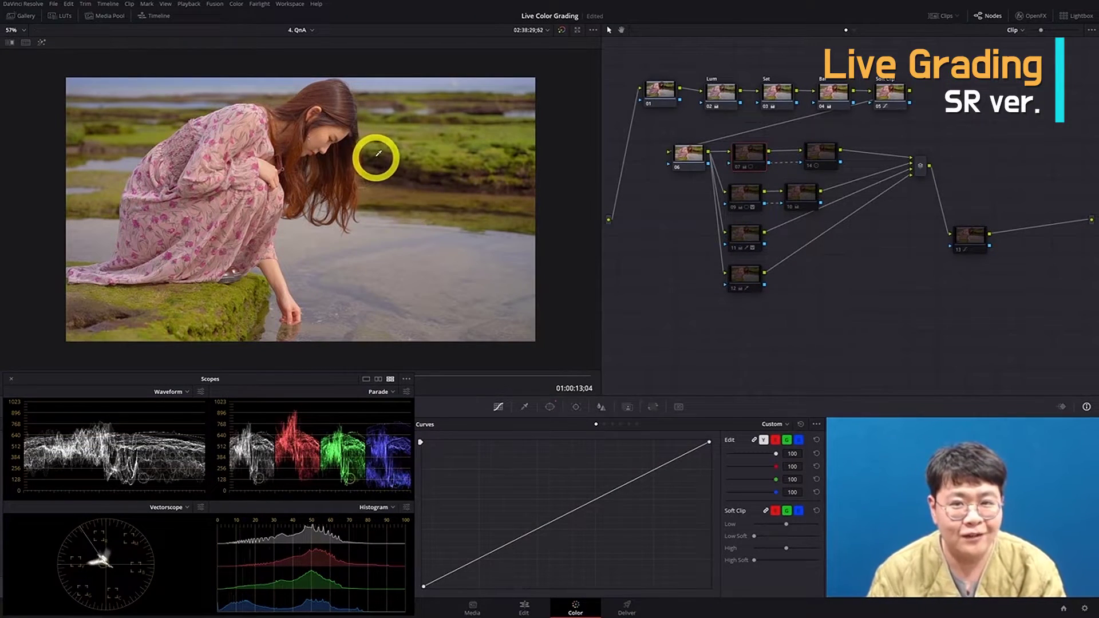
pyautogui.click(550, 407)
pyautogui.scroll(-3, 410, 182)
pyautogui.scroll(-1, 409, 185)
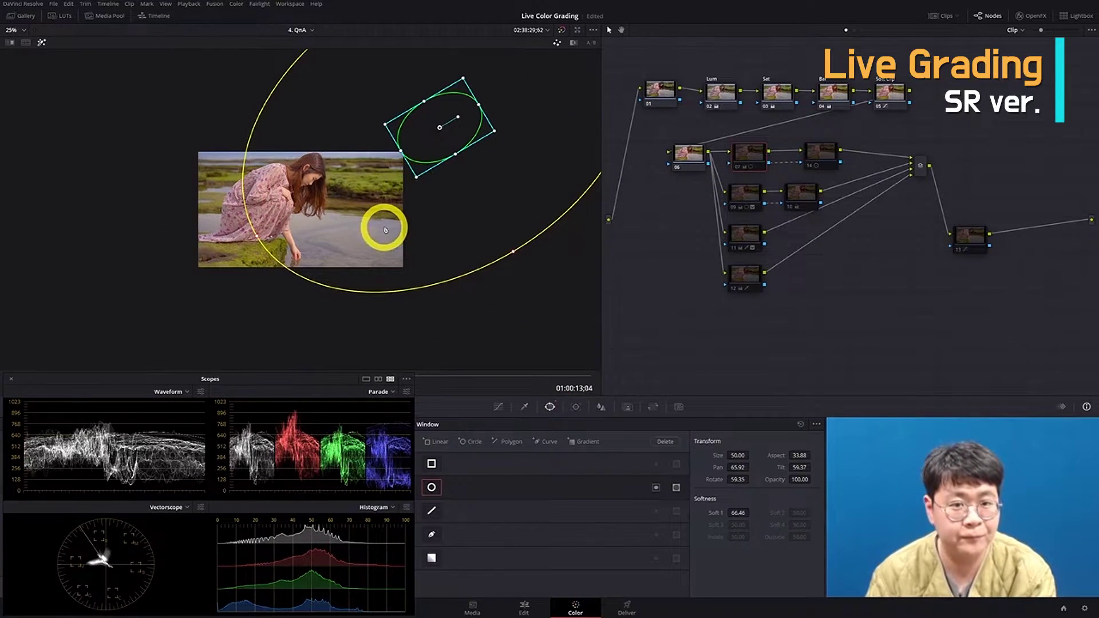
# Toggle Highlight on node 07 to examine which area of the picture its circular window isolates.
pyautogui.scroll(2, 385, 229)
pyautogui.hotkey('shift', 'h')
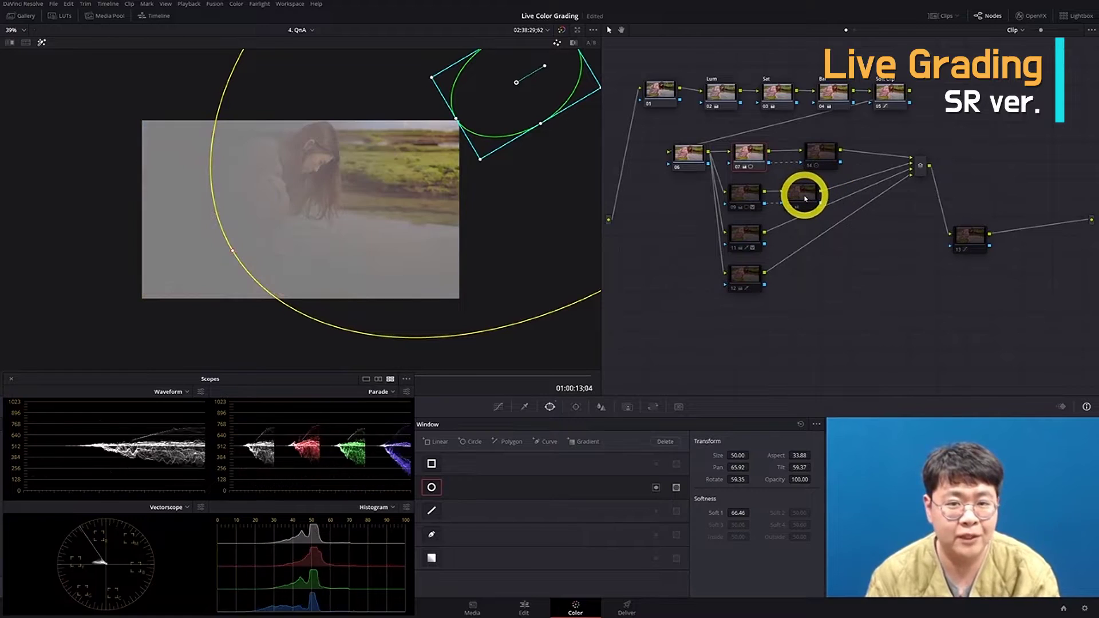
pyautogui.hotkey('shift', 'h')
pyautogui.hotkey('shift', 'h')
pyautogui.hotkey('shift', 'h')
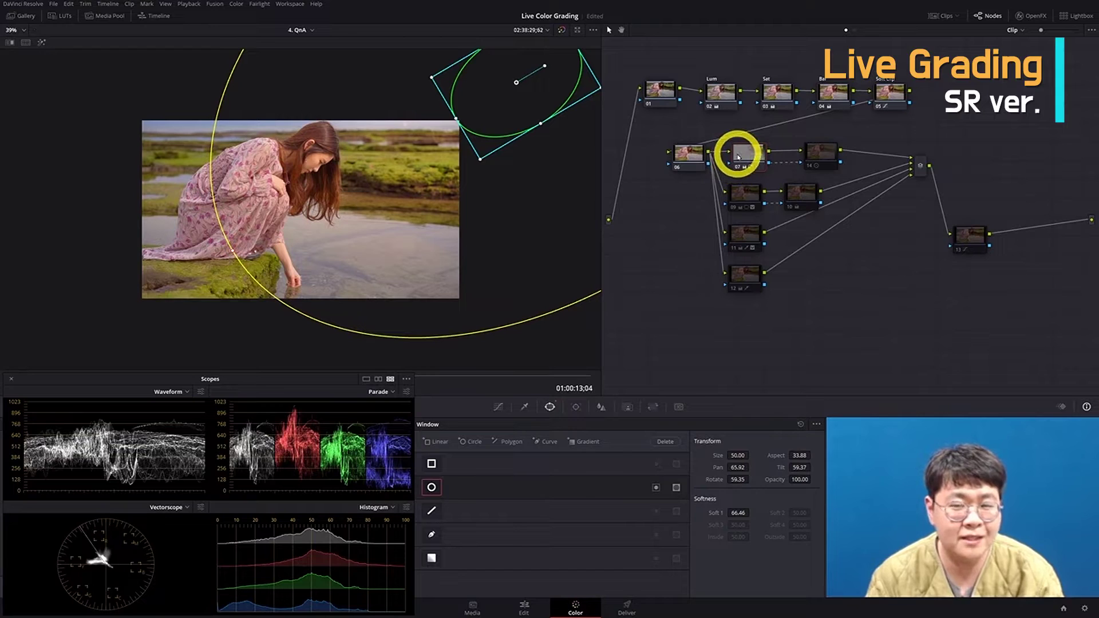
# Enable node 14 and toggle it off and on repeatedly to compare its effect on the image.
pyautogui.click(818, 150)
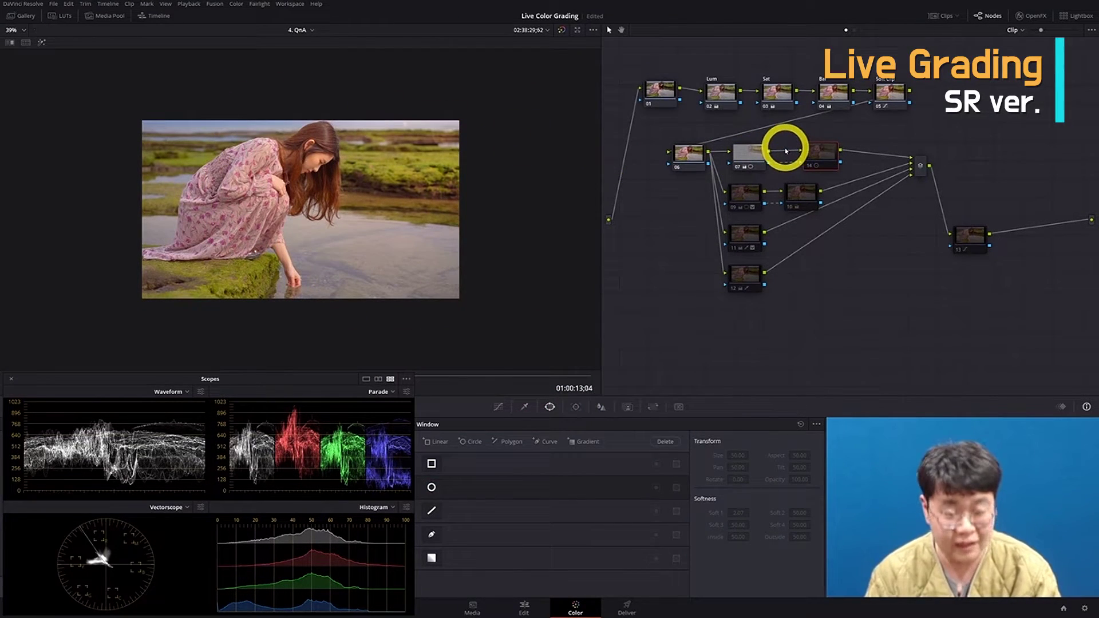
pyautogui.hotkey('ctrl', 'd')
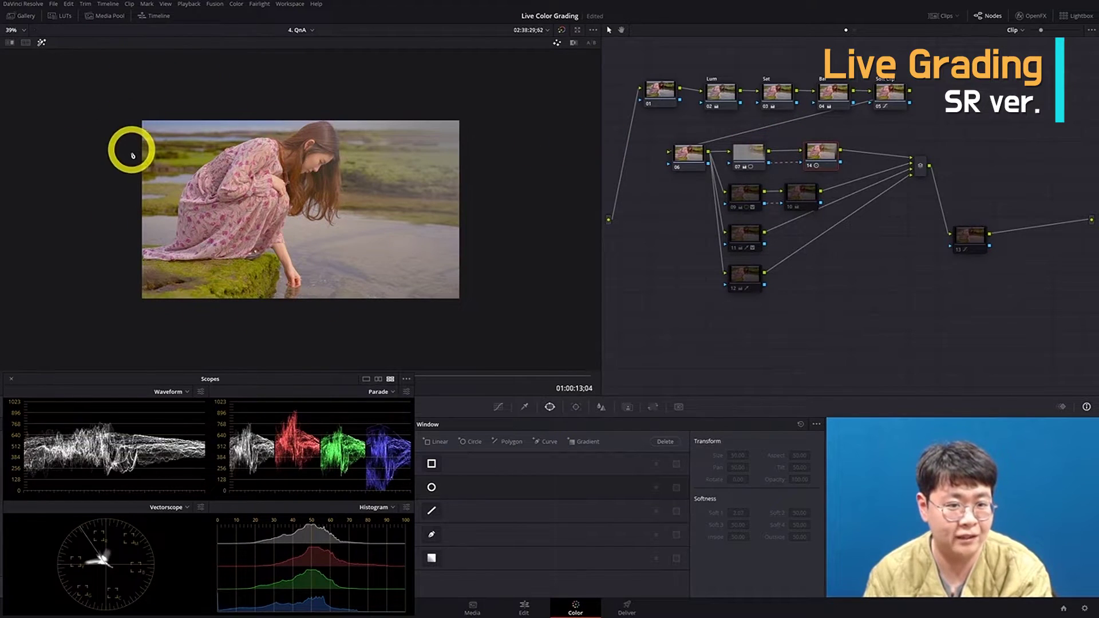
pyautogui.hotkey('ctrl', 'd')
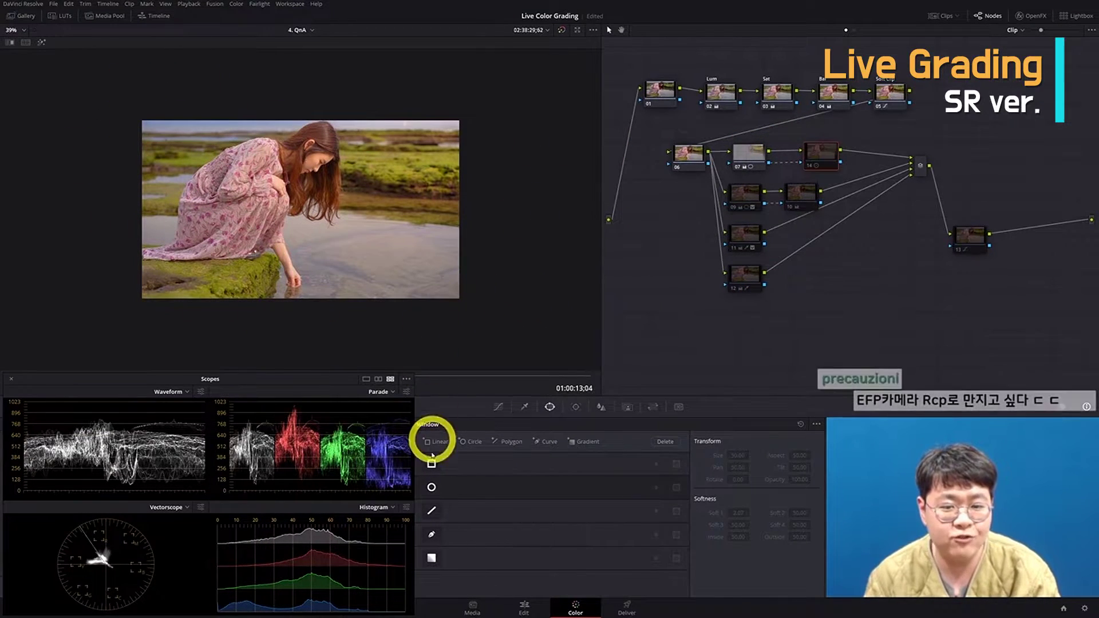
pyautogui.hotkey('ctrl', 'd')
pyautogui.hotkey('ctrl', 'd')
pyautogui.hotkey('ctrl', 'd')
pyautogui.hotkey('ctrl', 'd')
pyautogui.scroll(3, 266, 283)
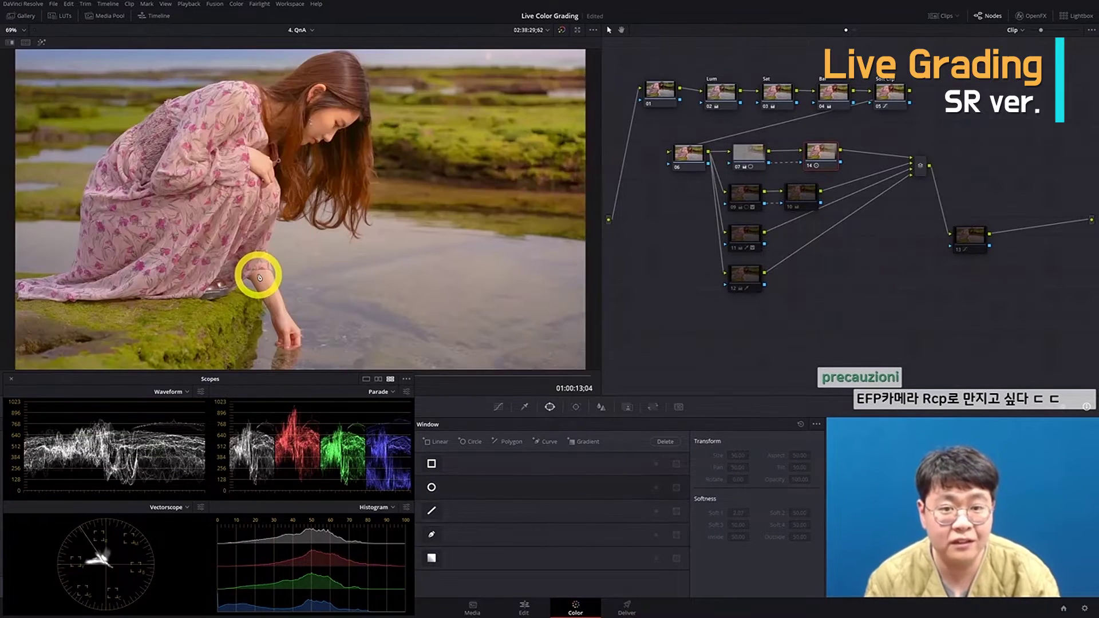
pyautogui.hotkey('ctrl', 'd')
pyautogui.hotkey('ctrl', 'd')
pyautogui.hotkey('ctrl', 'd')
pyautogui.hotkey('ctrl', 'd')
pyautogui.hotkey('ctrl', 'd')
pyautogui.hotkey('ctrl', 'd')
pyautogui.hotkey('ctrl', 'd')
pyautogui.hotkey('ctrl', 'd')
pyautogui.hotkey('ctrl', 'd')
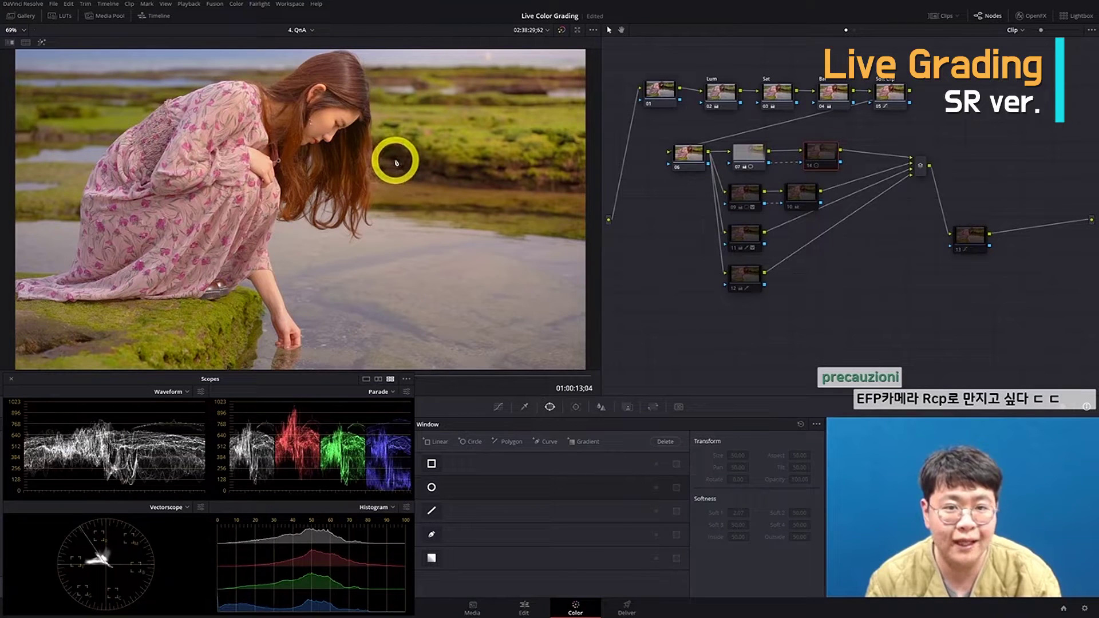
pyautogui.hotkey('ctrl', 'd')
pyautogui.hotkey('ctrl', 'd')
pyautogui.hotkey('ctrl', 'd')
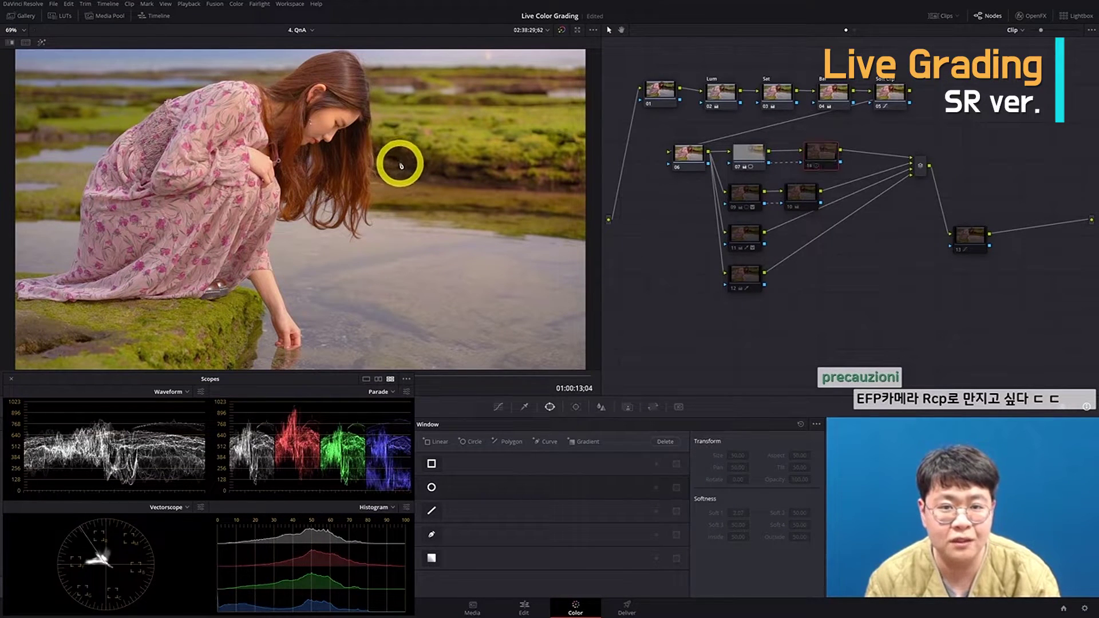
# Enable node 09 and toggle it off and on to compare its effect inside the circular window around the woman.
pyautogui.hotkey('alt', 'shift', ';')
pyautogui.scroll(-2, 367, 229)
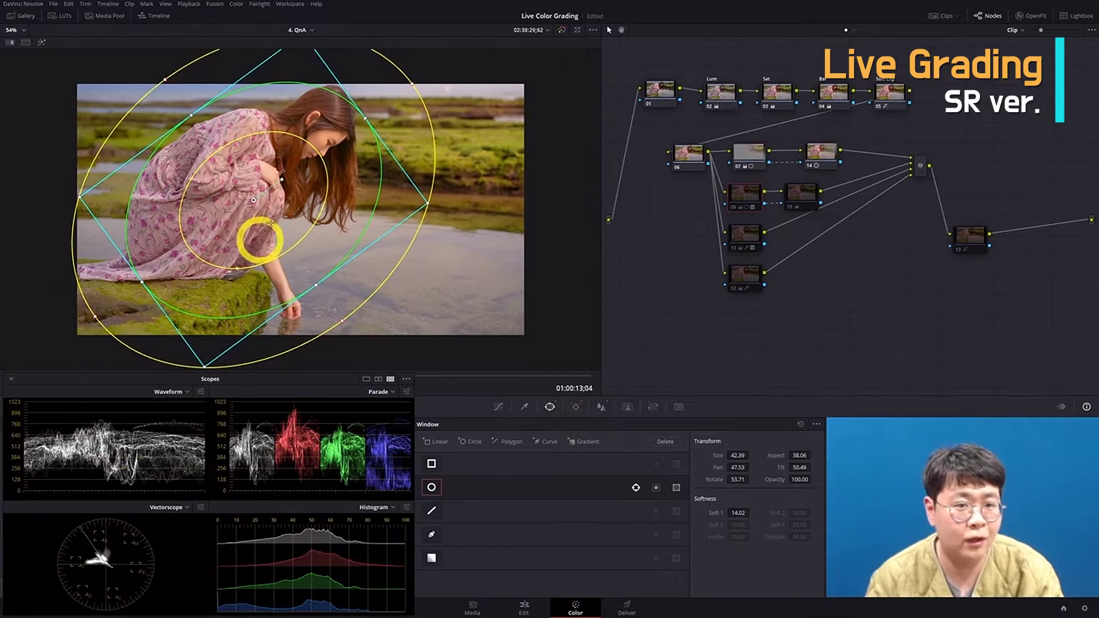
pyautogui.hotkey('ctrl', 'd')
pyautogui.hotkey('ctrl', 'd')
pyautogui.hotkey('ctrl', 'd')
pyautogui.hotkey('ctrl', 'd')
pyautogui.hotkey('ctrl', 'd')
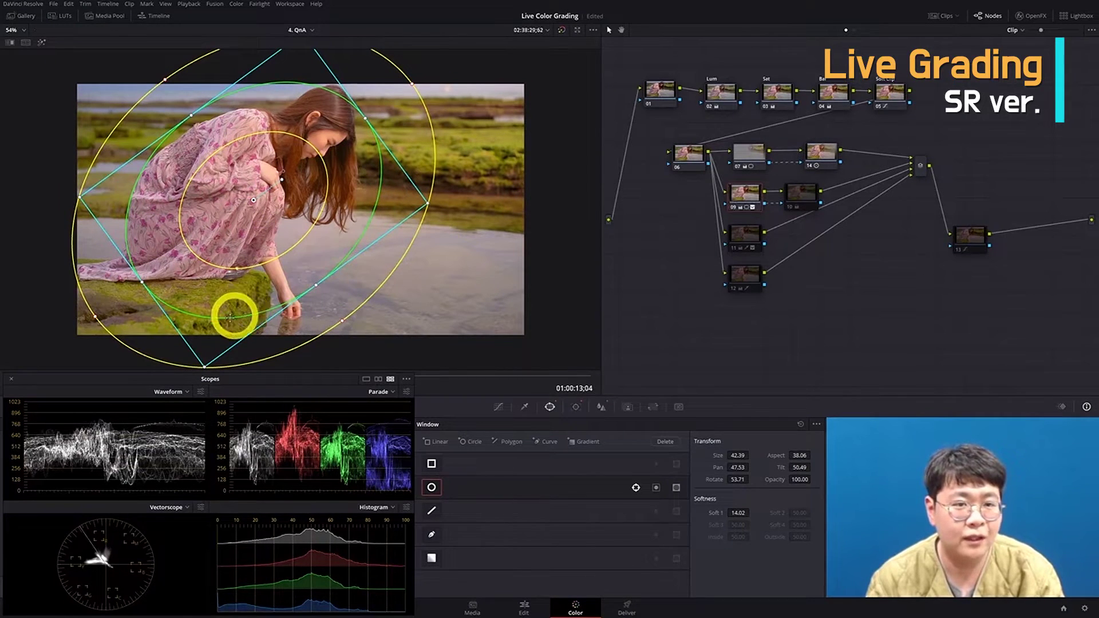
pyautogui.hotkey('ctrl', 'd')
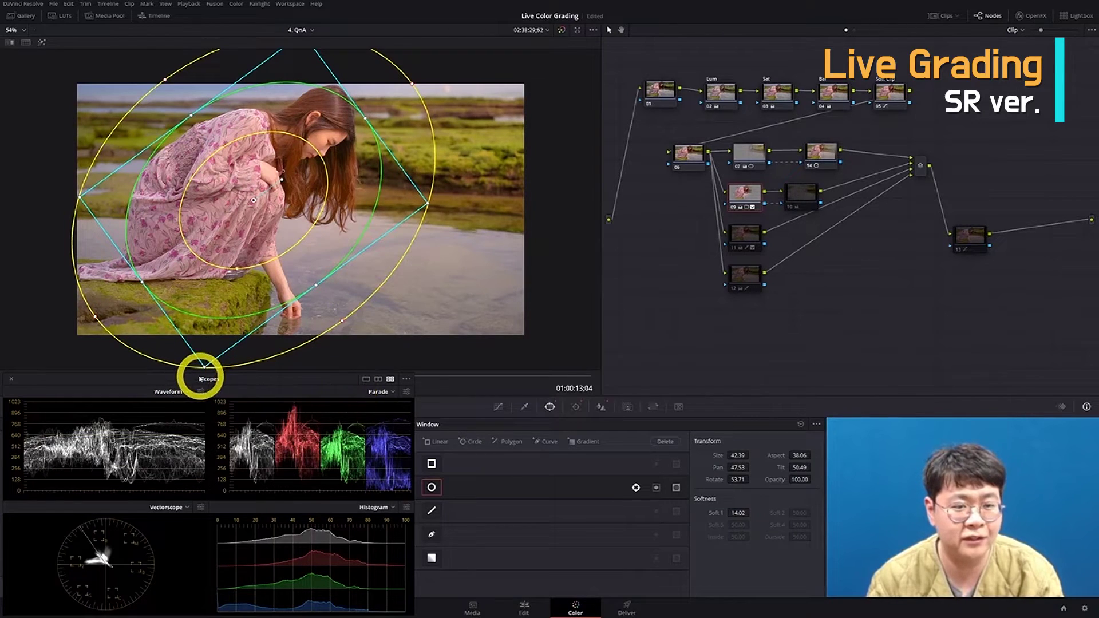
# Close the scopes and scrub through the clip and back to its start to check the tracking of node 09's window.
pyautogui.click(11, 379)
pyautogui.moveTo(31, 378); pyautogui.dragTo(420, 395)
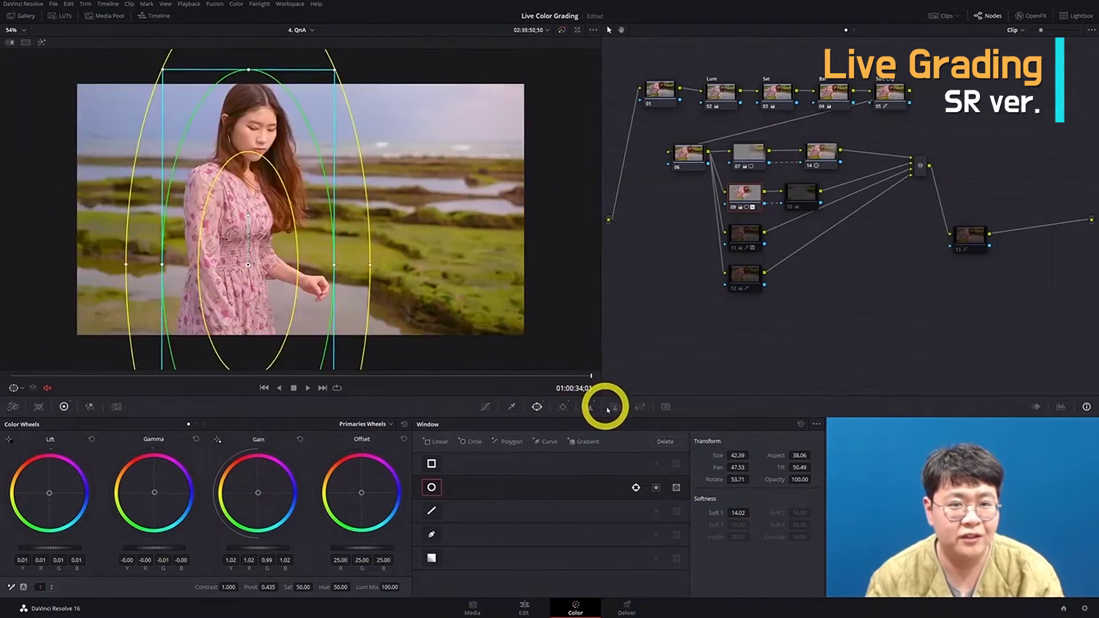
pyautogui.moveTo(343, 404); pyautogui.dragTo(9, 395)
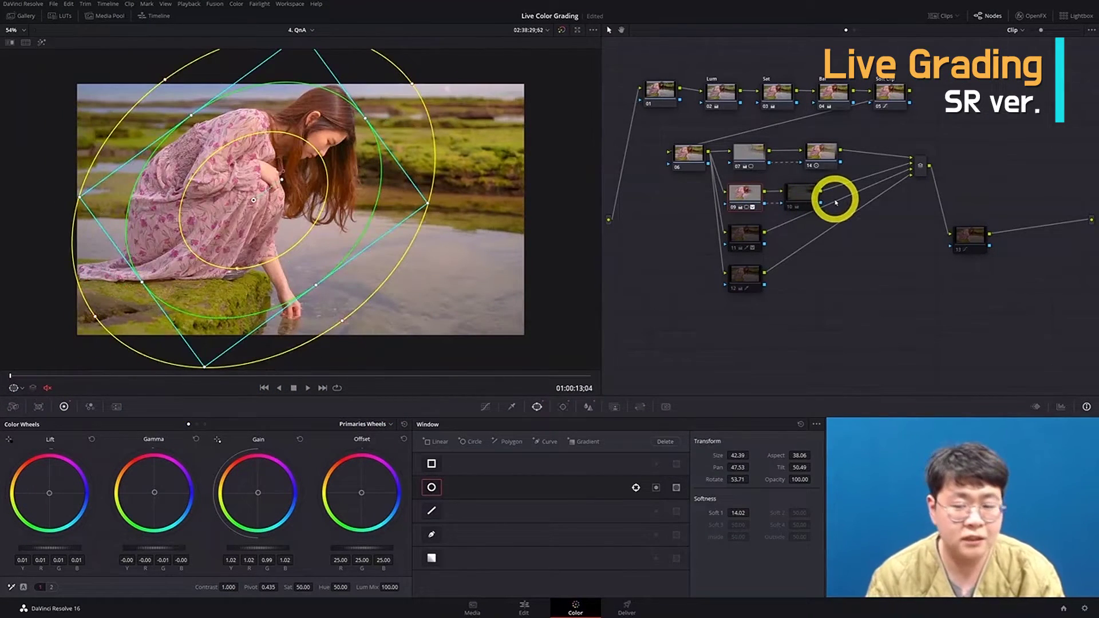
# Enable node 10, check it with Highlight, and compare the graded image with the bypassed original.
pyautogui.click(802, 194)
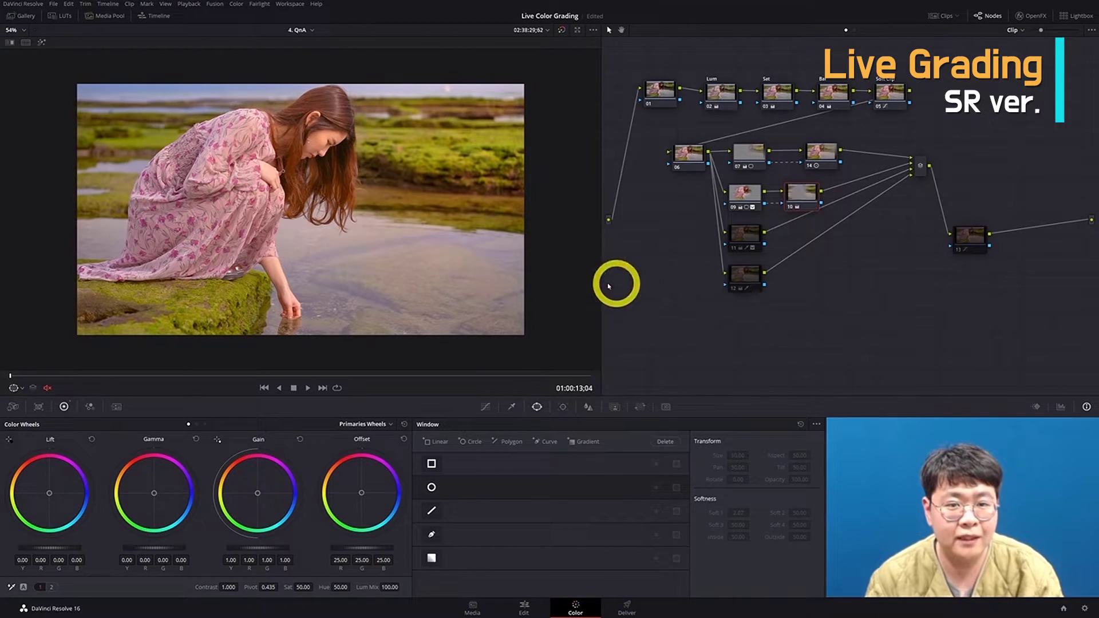
pyautogui.hotkey('shift', 'h')
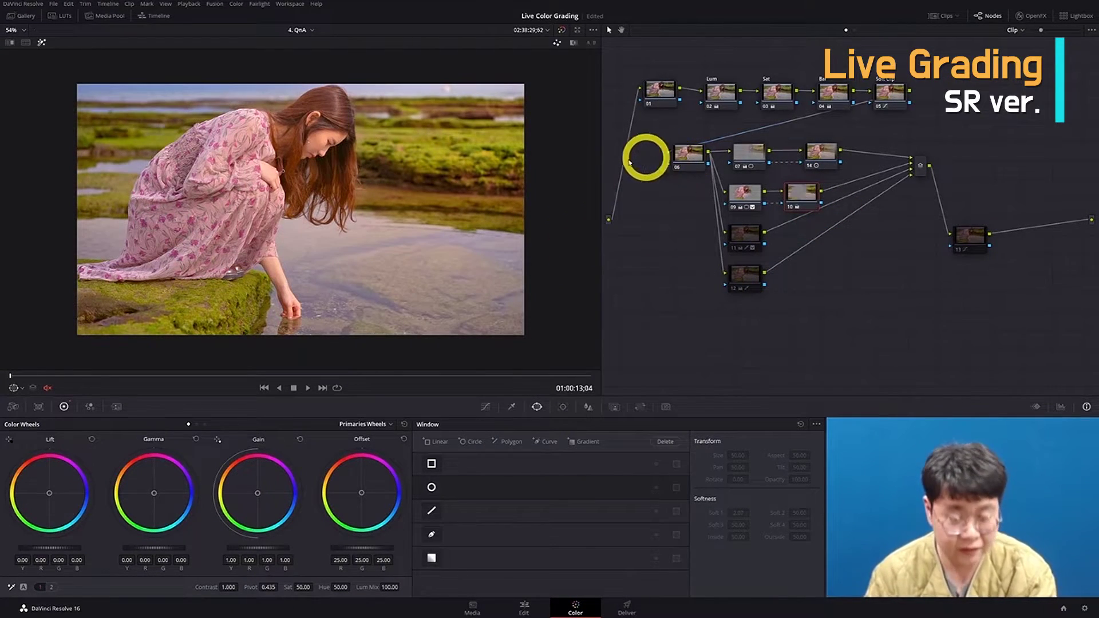
pyautogui.hotkey('shift', 'h')
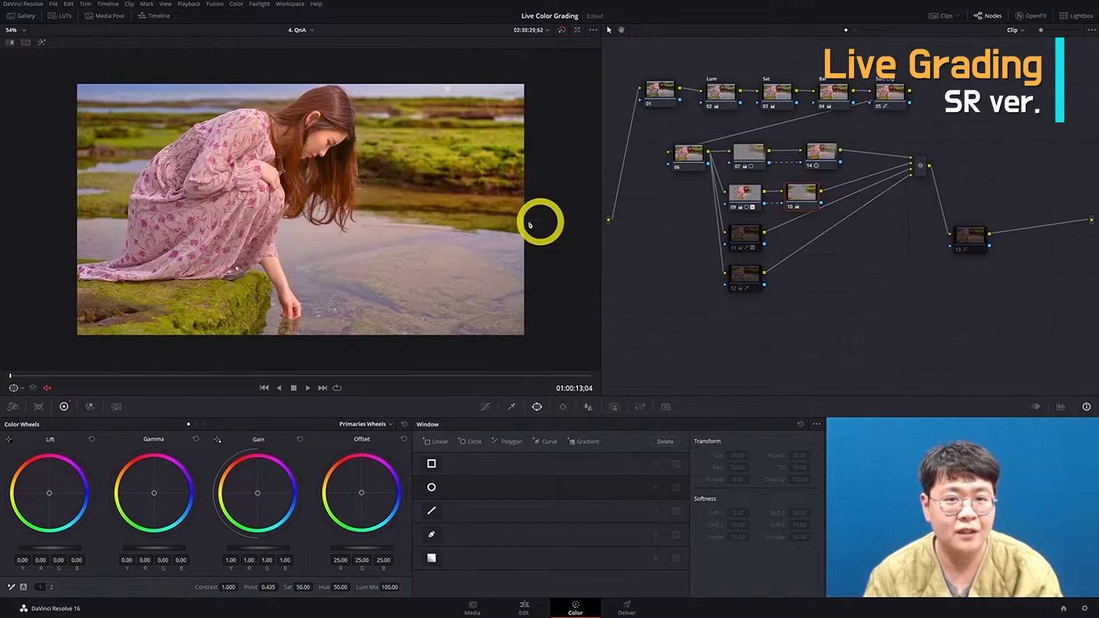
pyautogui.hotkey('shift', 'd')
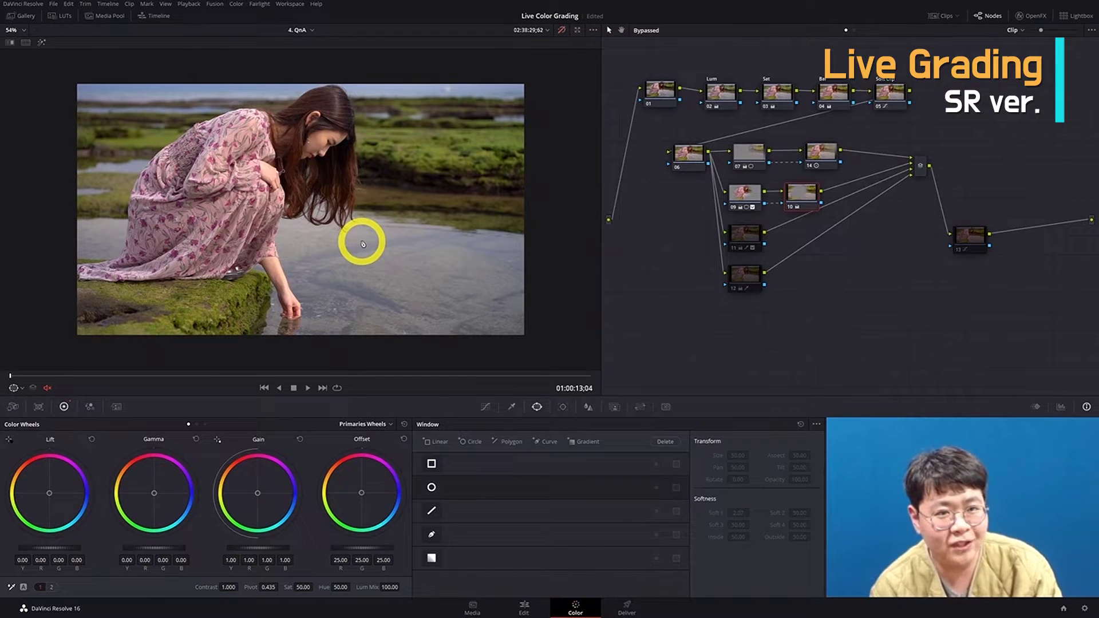
pyautogui.hotkey('shift', 'd')
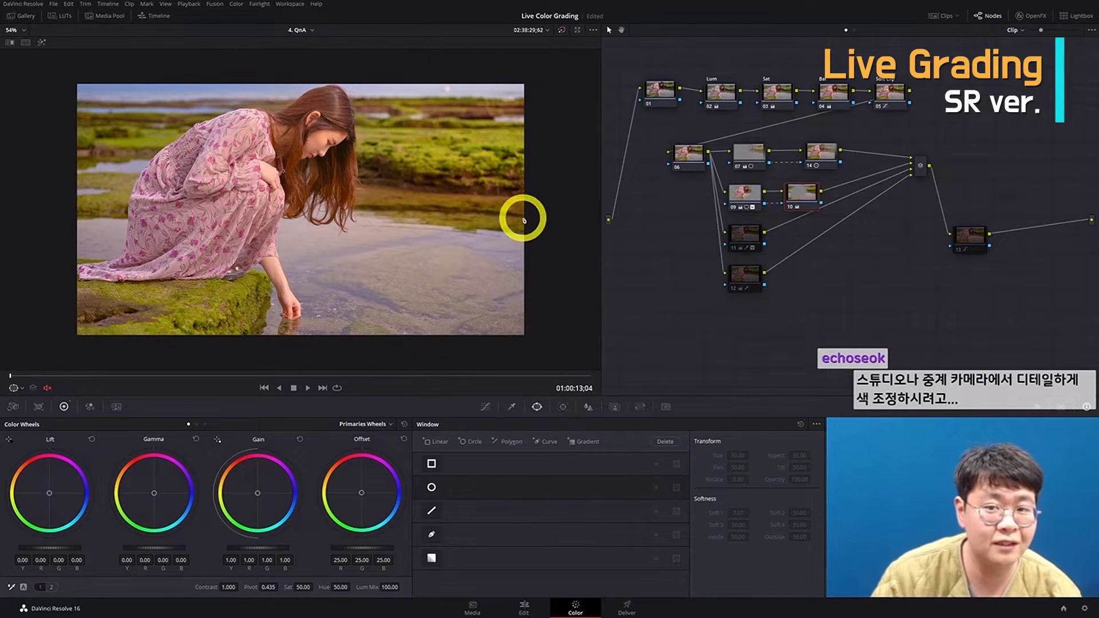
# Enable node 11 and scrub through the clip to check the tracking of its circular window on the woman's face.
pyautogui.click(742, 235)
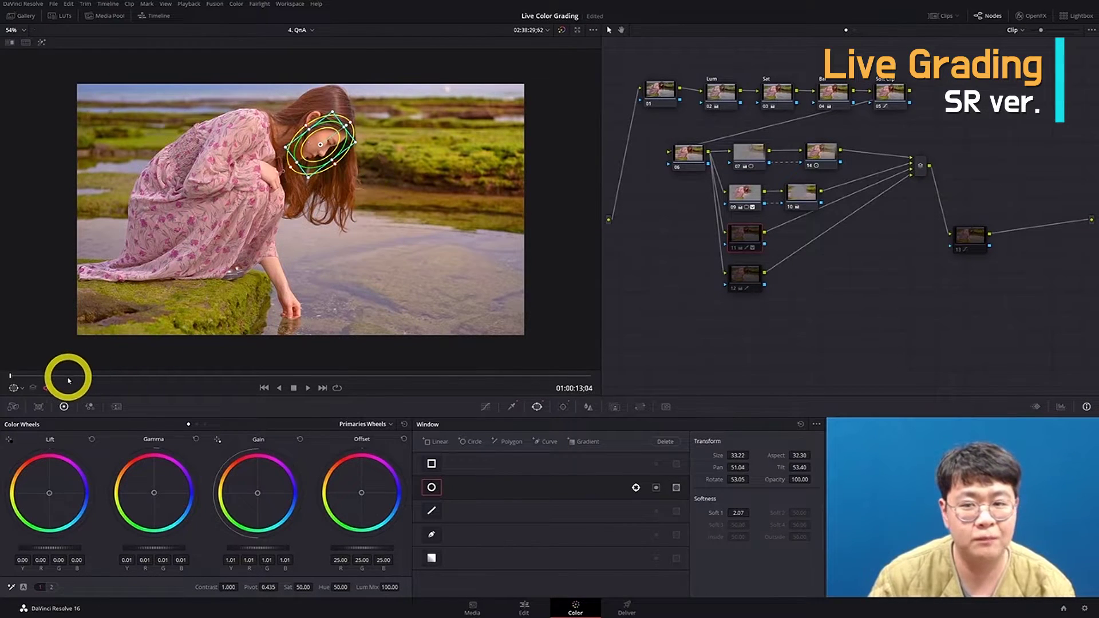
pyautogui.moveTo(36, 376); pyautogui.dragTo(8, 401)
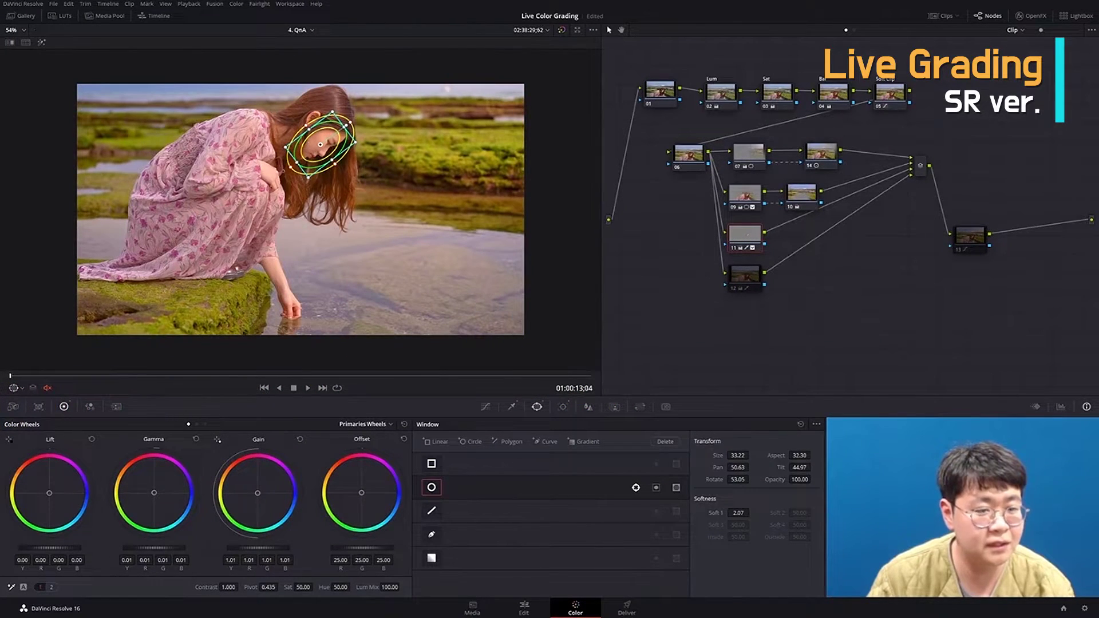
# Bring up the scopes, enable node 12, and check its effect on the water with Highlight.
pyautogui.click(744, 275)
pyautogui.hotkey('ctrl', 'shift', 'w')
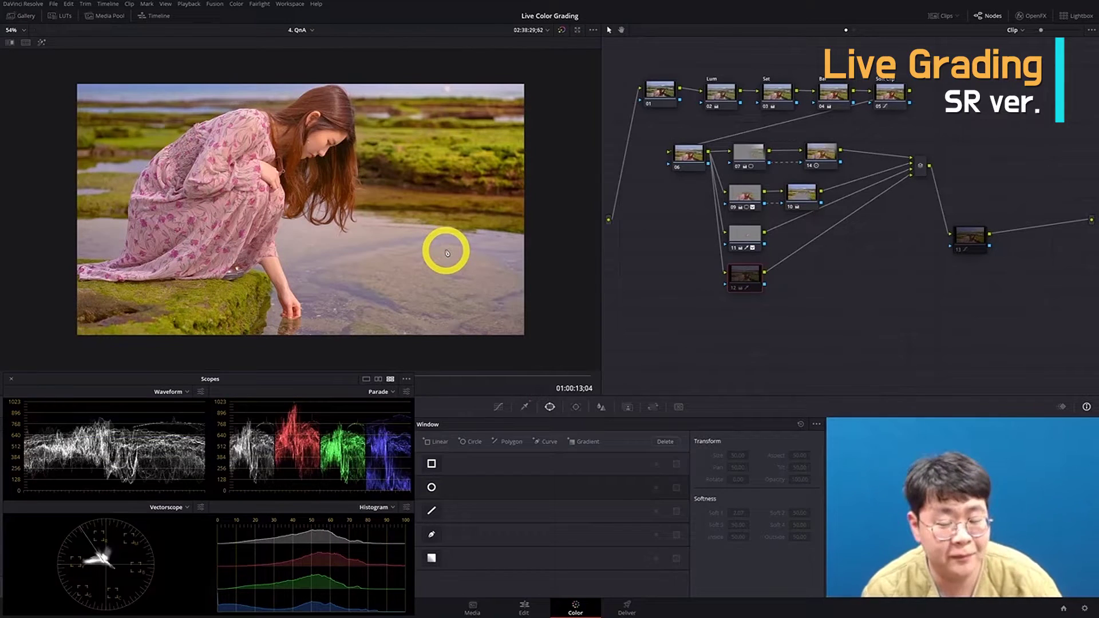
pyautogui.hotkey('ctrl', 'd')
pyautogui.click(747, 277)
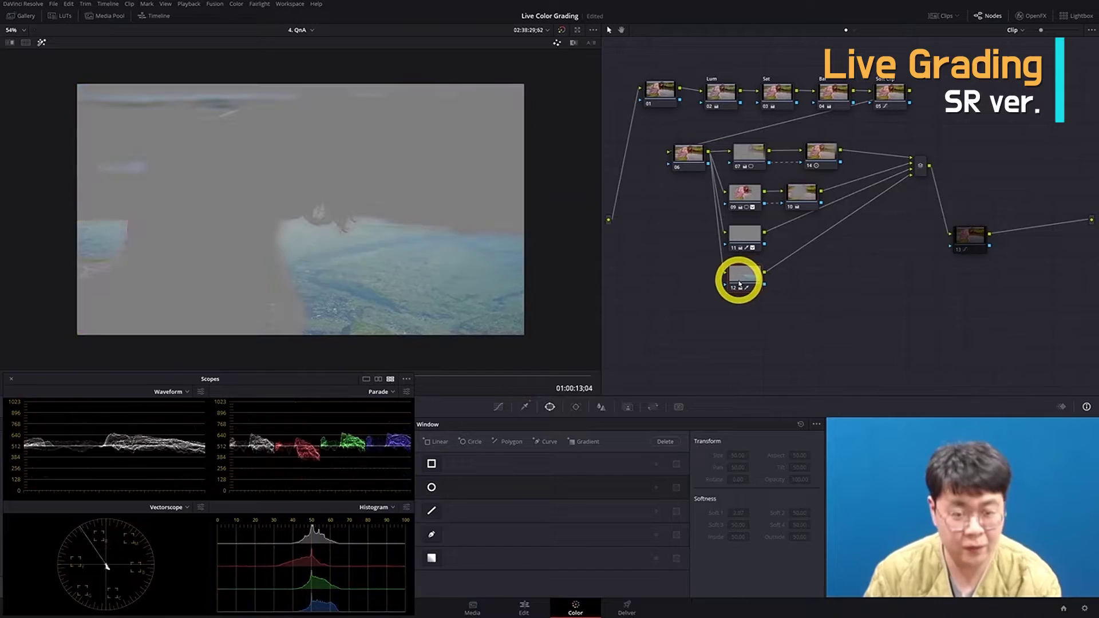
pyautogui.hotkey('ctrl', 'd')
pyautogui.hotkey('ctrl', 'd')
pyautogui.hotkey('ctrl', 'd')
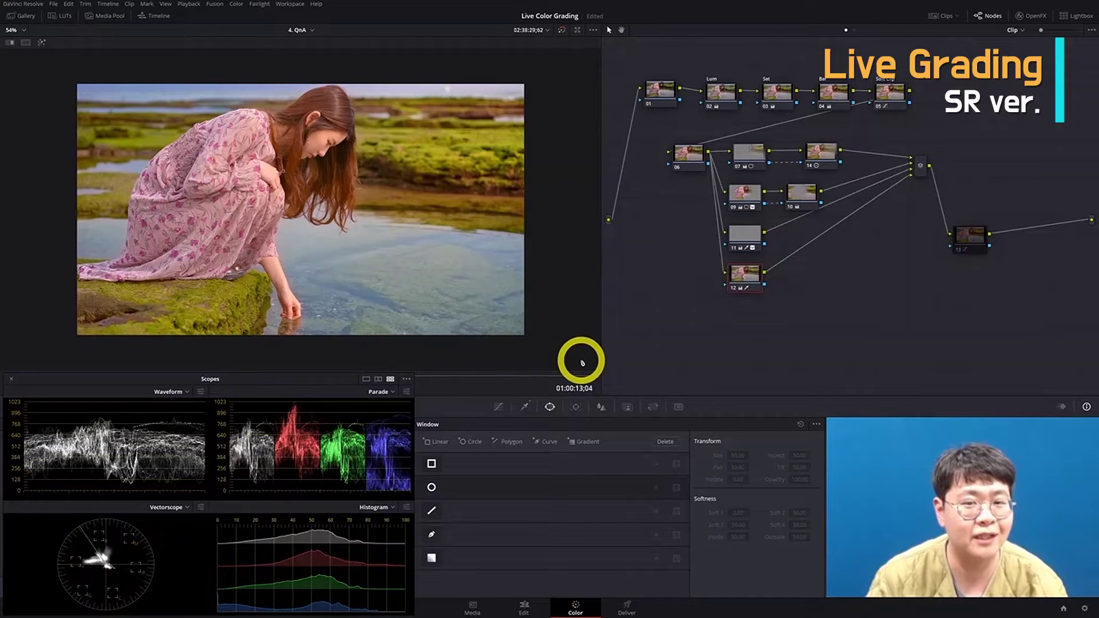
# Toggle node 12 off and on to compare the water's colour, leaving the node enabled.
pyautogui.hotkey('ctrl', 'd')
pyautogui.hotkey('ctrl', 'd')
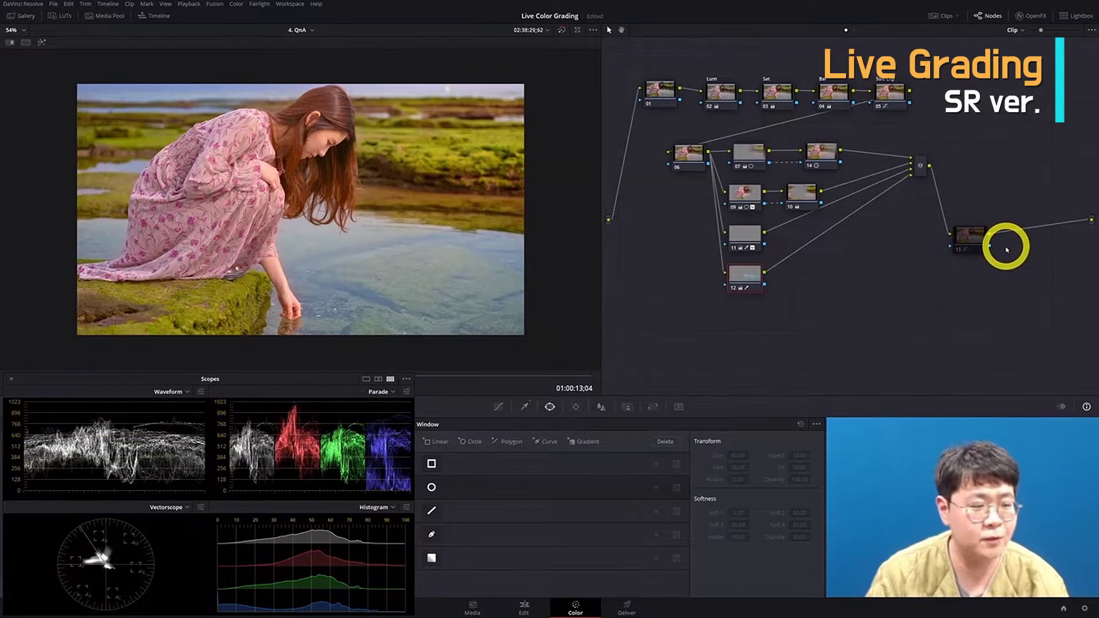
pyautogui.hotkey('ctrl', 'd')
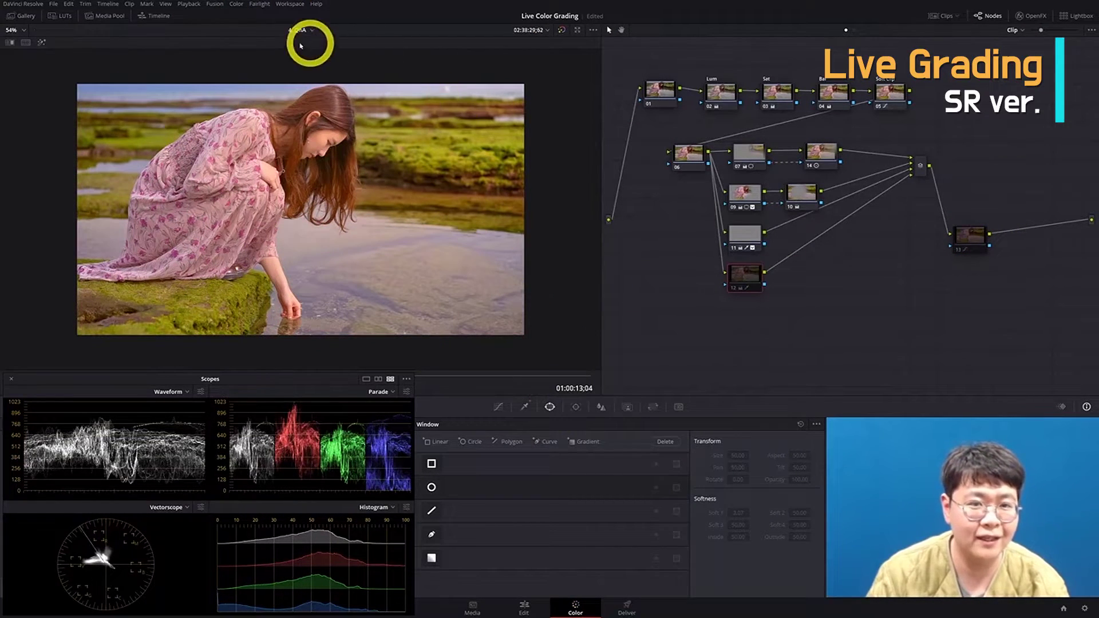
pyautogui.hotkey('ctrl', 'd')
pyautogui.hotkey('ctrl', 'd')
pyautogui.hotkey('ctrl', 'd')
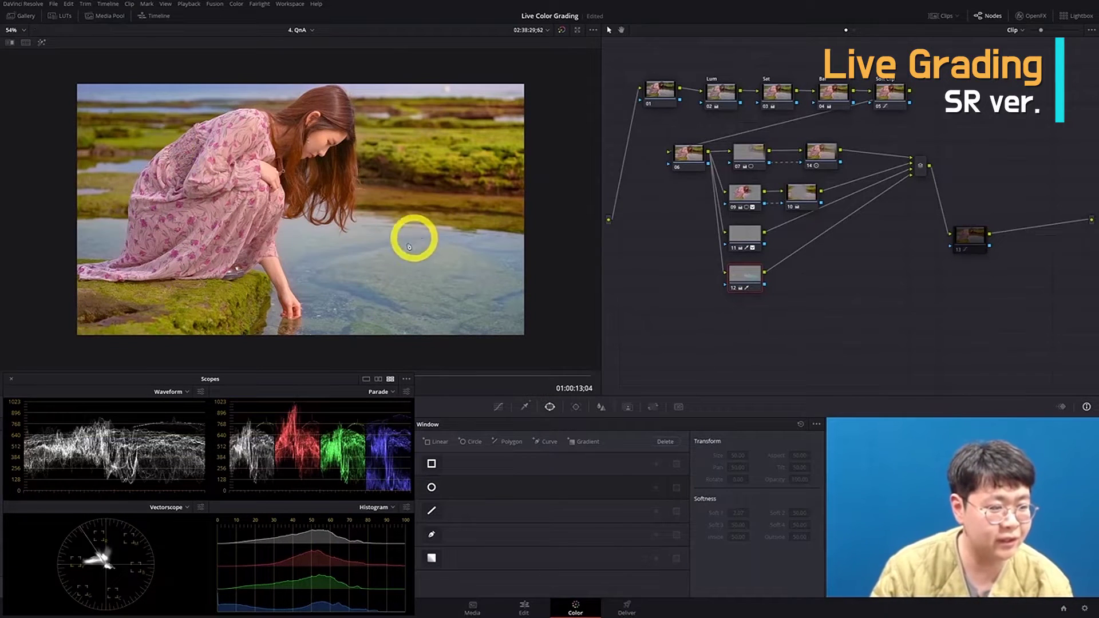
# Enable node 13 and show its Lum Vs Sat curve.
pyautogui.click(969, 236)
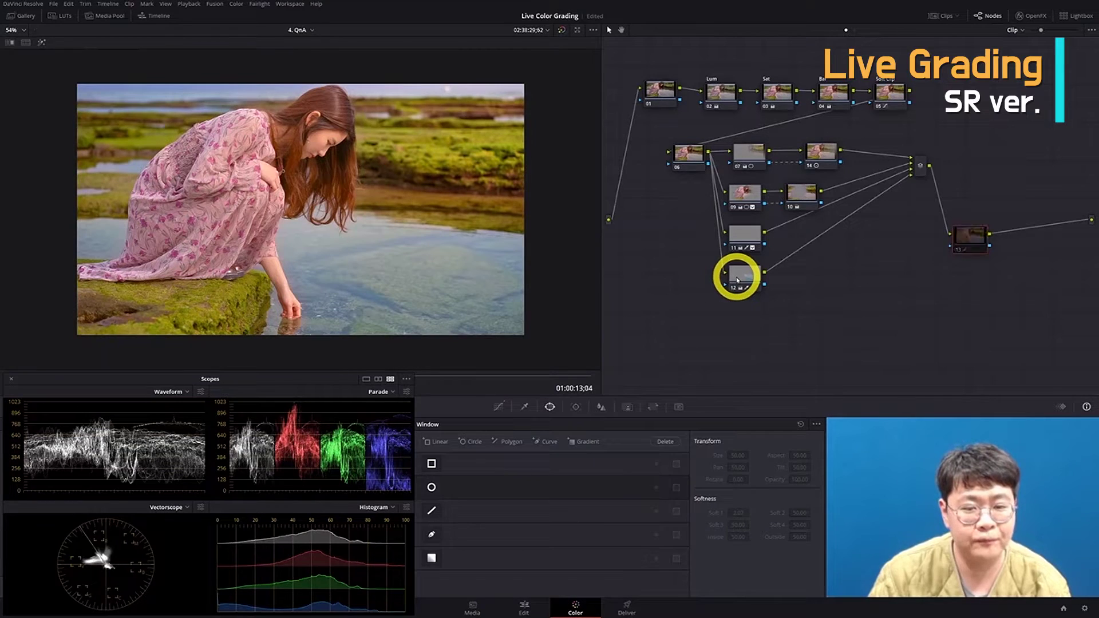
pyautogui.click(500, 407)
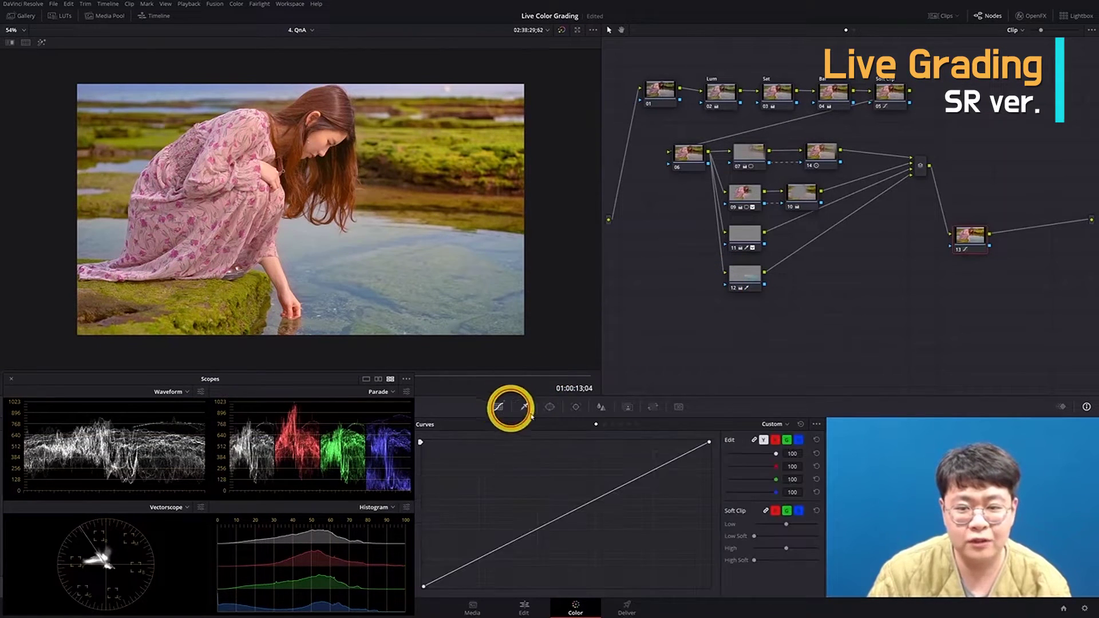
pyautogui.click(648, 426)
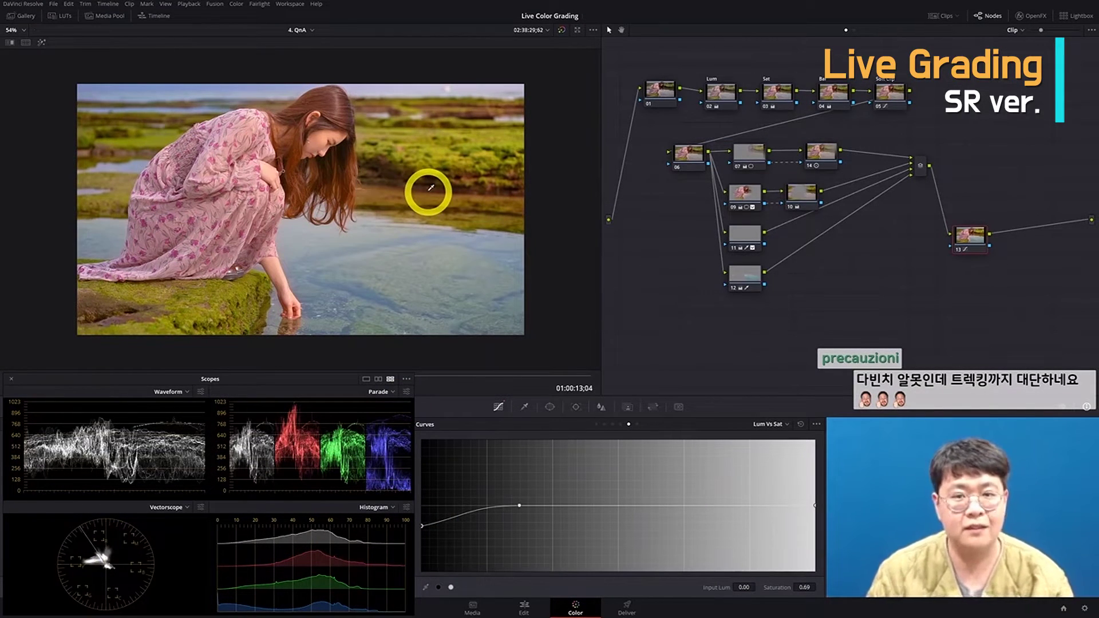
# Fit the image in the viewer, bypass all nodes of the SH grade, and re-enable only node 01, shifting it away from node 02.
pyautogui.hotkey('shift', 'z')
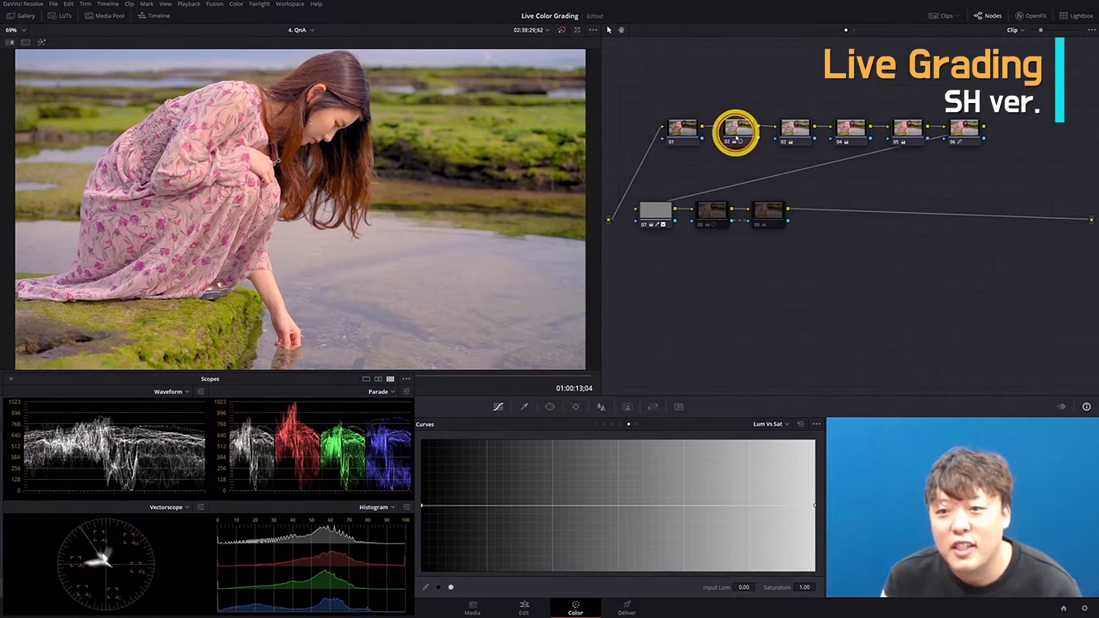
pyautogui.click(785, 302)
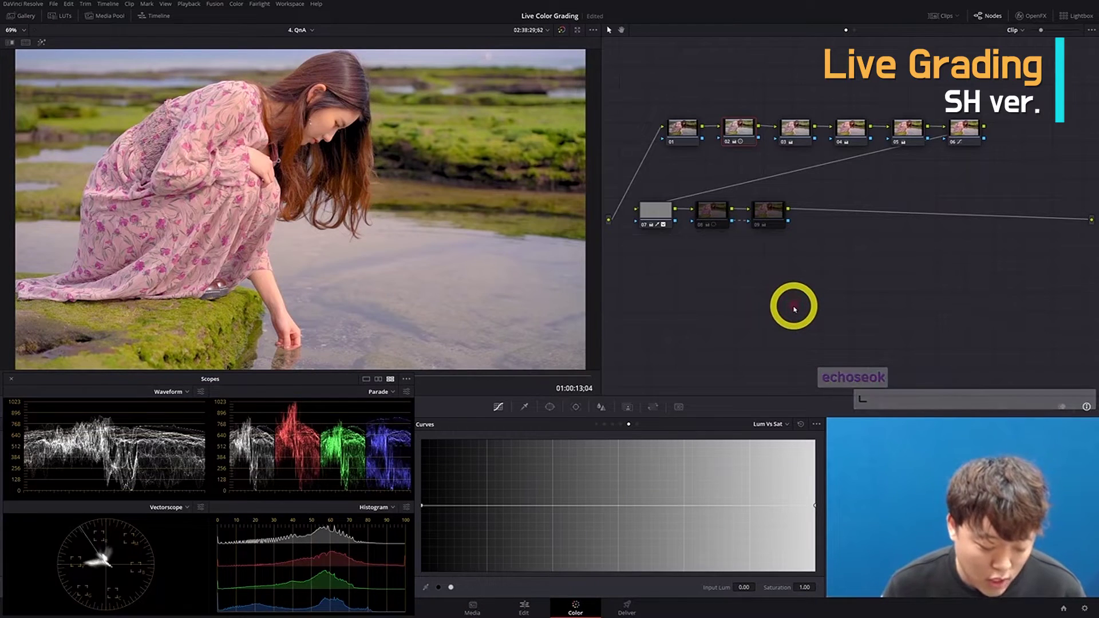
pyautogui.hotkey('alt', 'd')
pyautogui.click(683, 127)
pyautogui.click(693, 124)
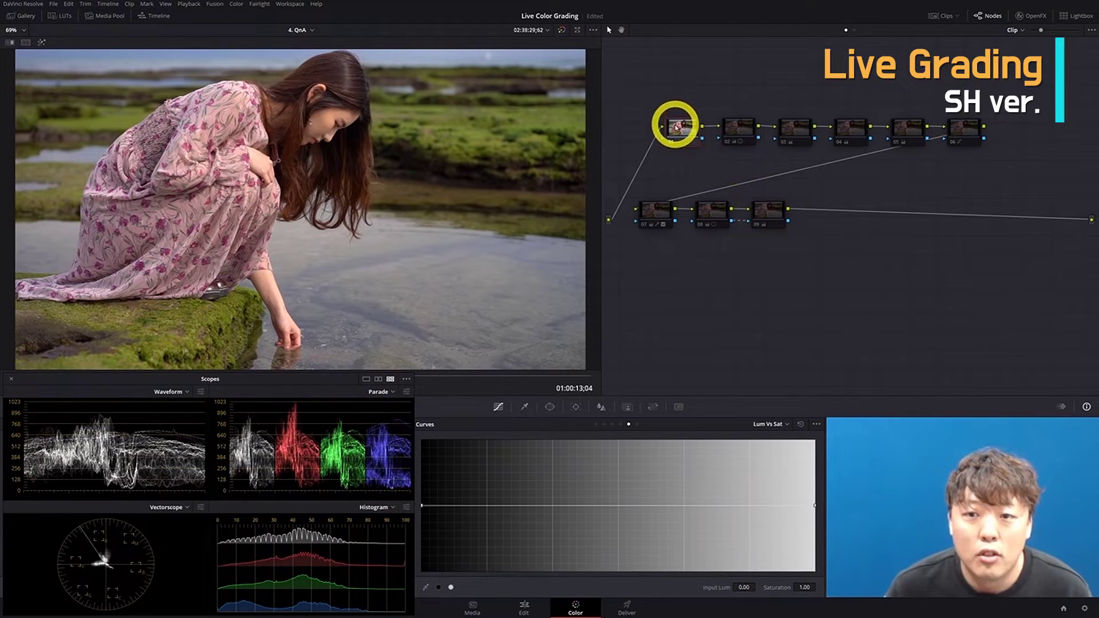
pyautogui.moveTo(677, 130); pyautogui.dragTo(661, 130)
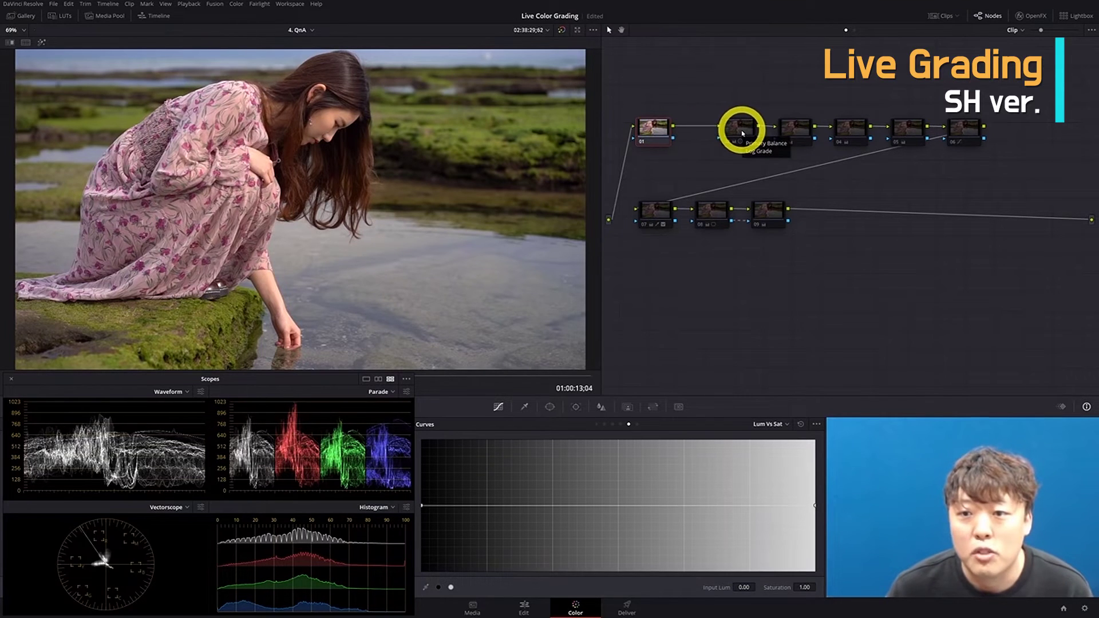
# Move node 02 closer to node 01, enable it, and uncover the primaries wheels from behind the scopes to inspect its adjustments.
pyautogui.moveTo(738, 131); pyautogui.dragTo(713, 130)
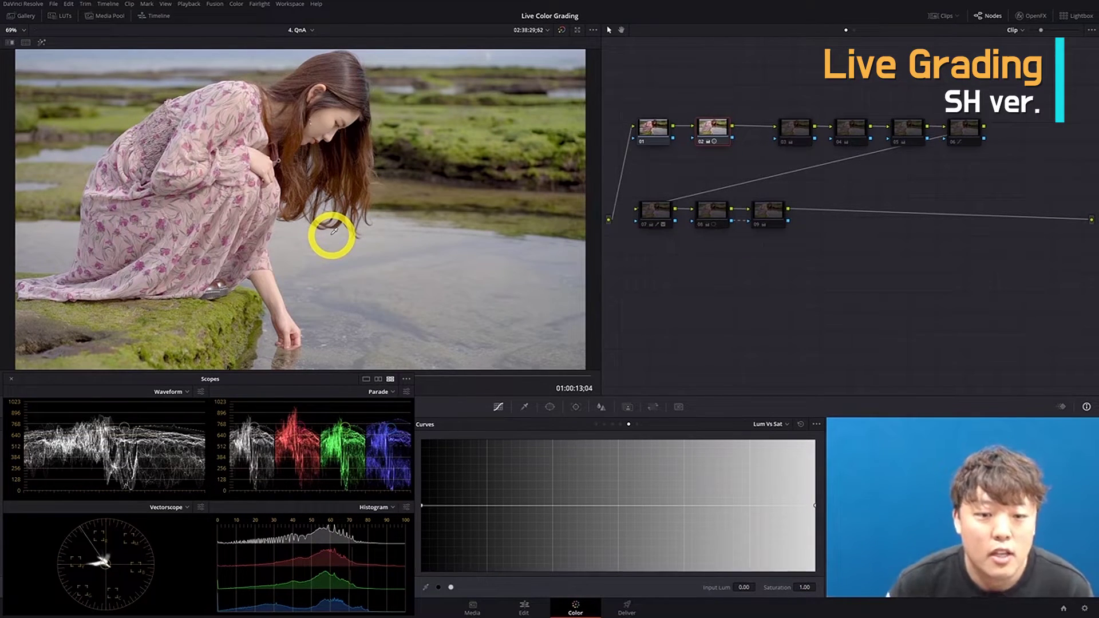
pyautogui.moveTo(219, 377); pyautogui.dragTo(618, 367)
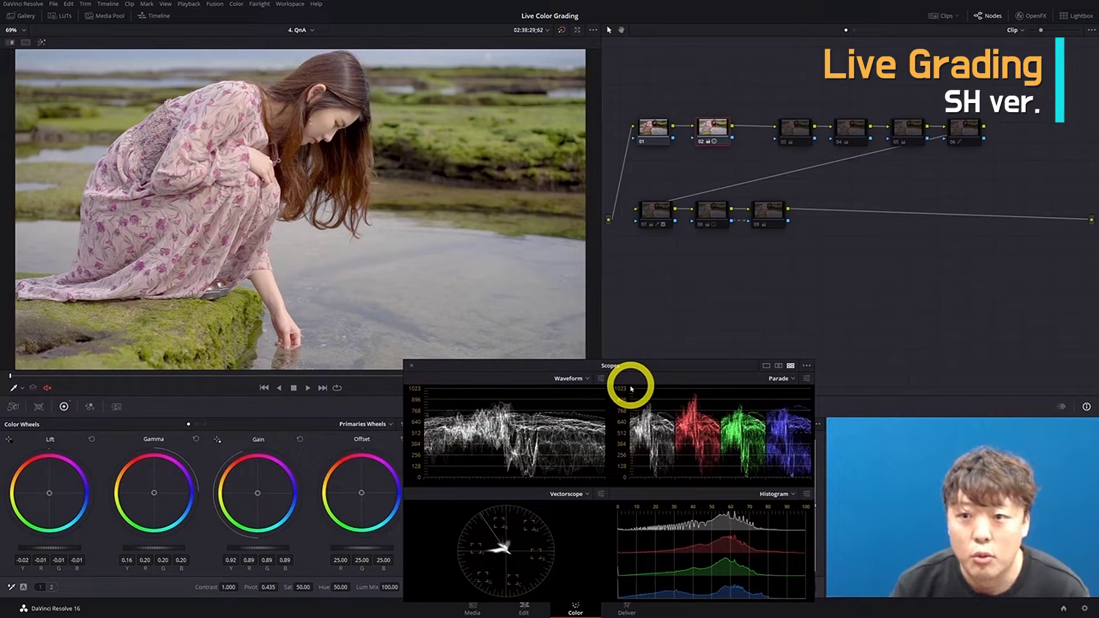
pyautogui.moveTo(631, 389); pyautogui.dragTo(688, 374)
pyautogui.click(205, 424)
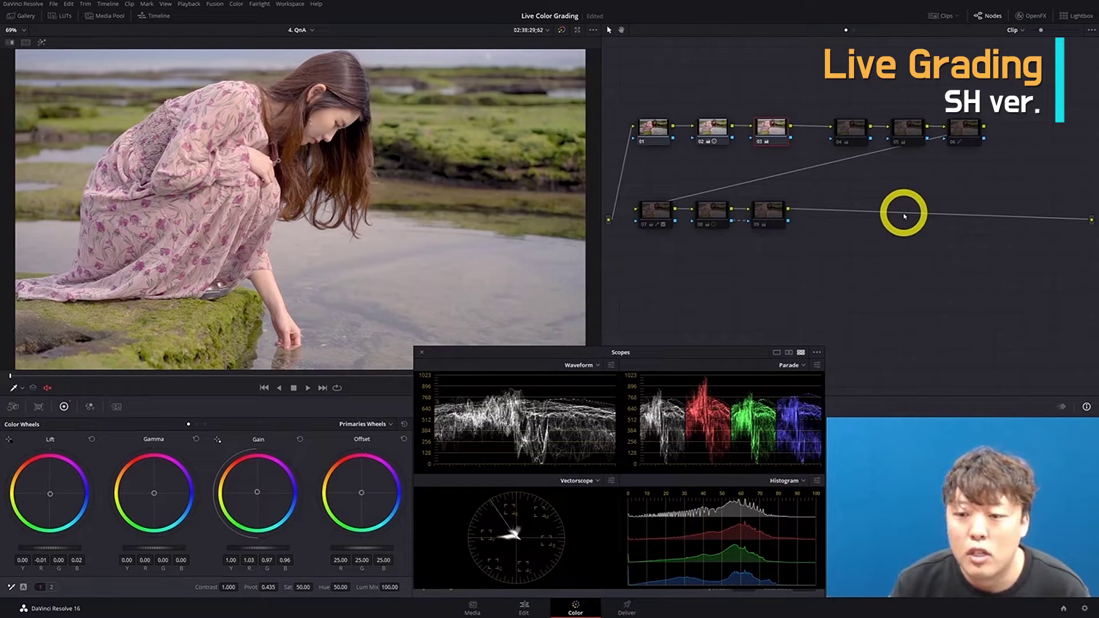
# Enable nodes 04 and 05 in turn, toggling node 05 to compare its effect and checking its primaries adjustments.
pyautogui.moveTo(846, 135); pyautogui.dragTo(838, 129)
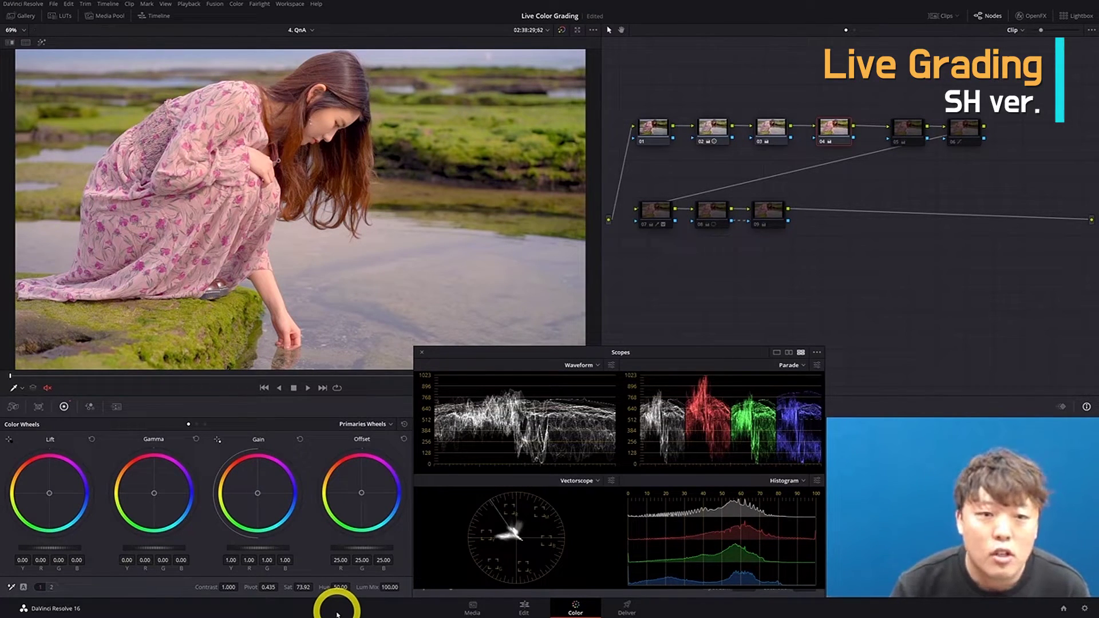
pyautogui.click(903, 130)
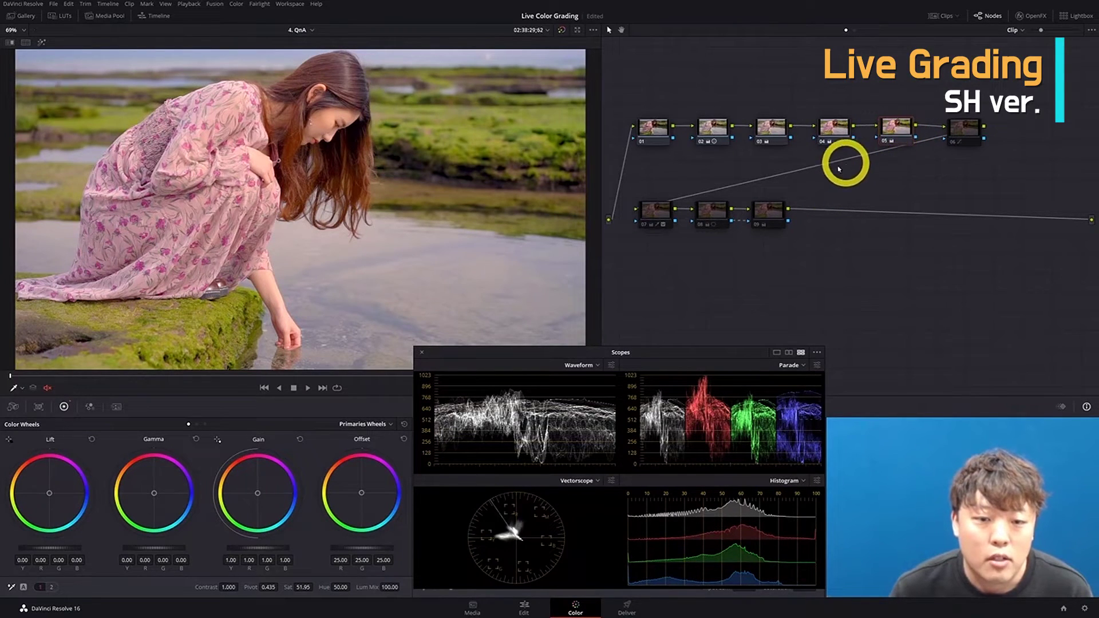
pyautogui.moveTo(755, 350); pyautogui.dragTo(666, 361)
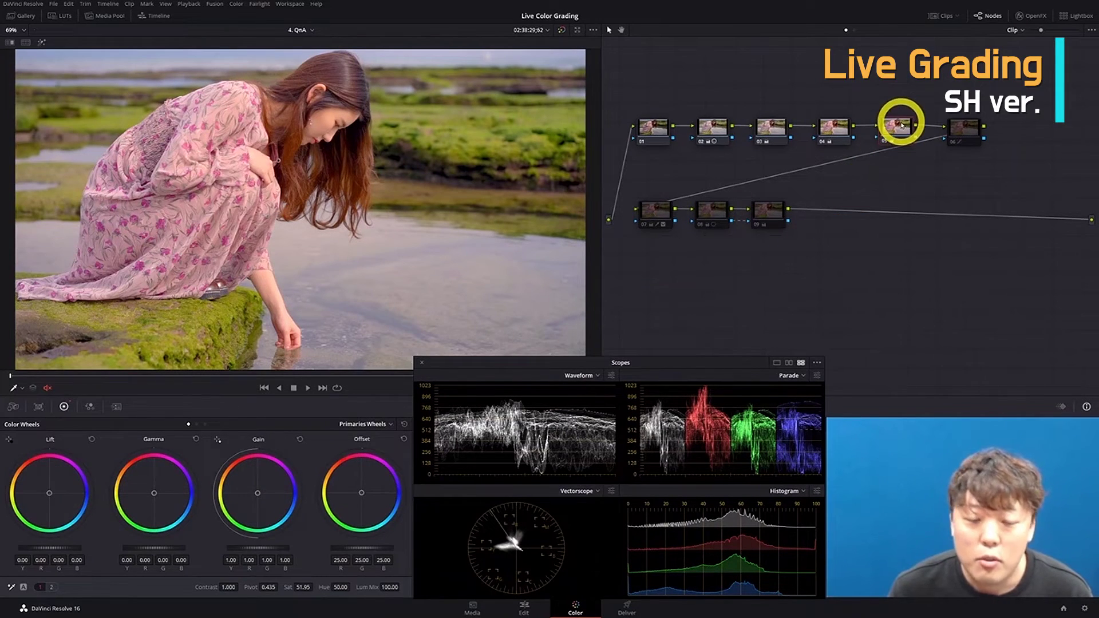
pyautogui.hotkey('ctrl', 'd')
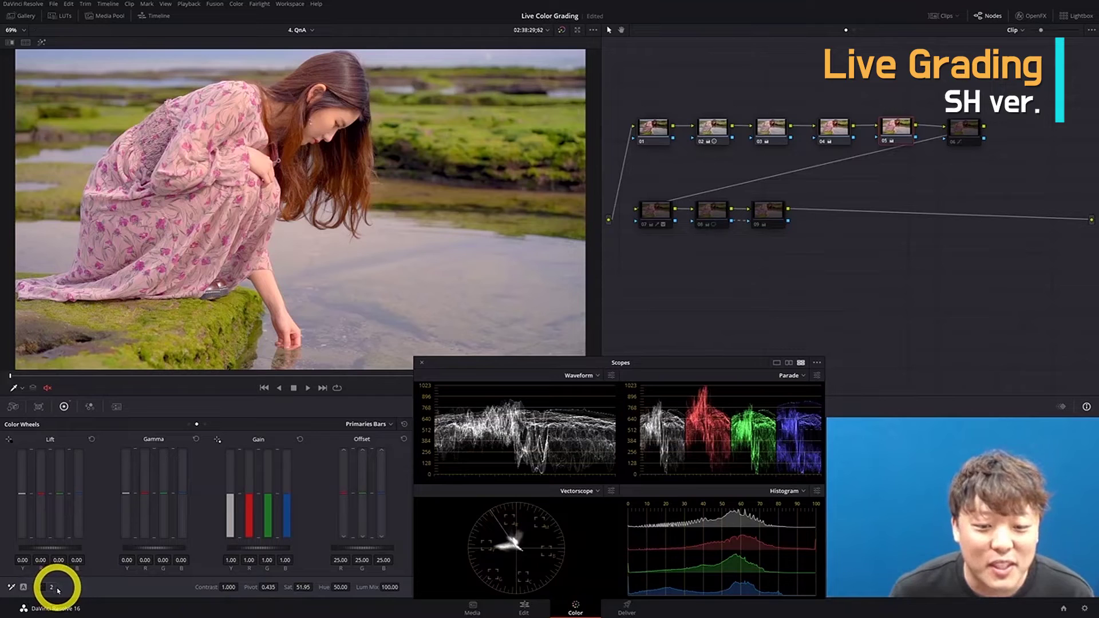
pyautogui.click(52, 587)
pyautogui.click(40, 587)
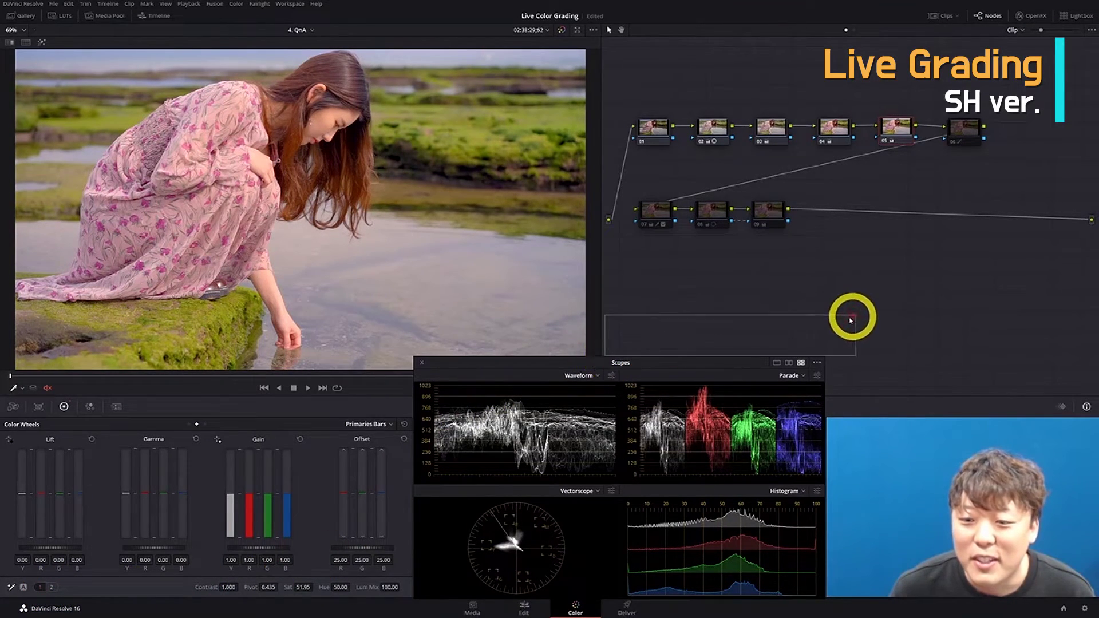
# Enable node 06, uncover its Lum Vs Sat curve from behind the scopes, and toggle the node off and on to compare.
pyautogui.moveTo(726, 364); pyautogui.dragTo(1040, 350)
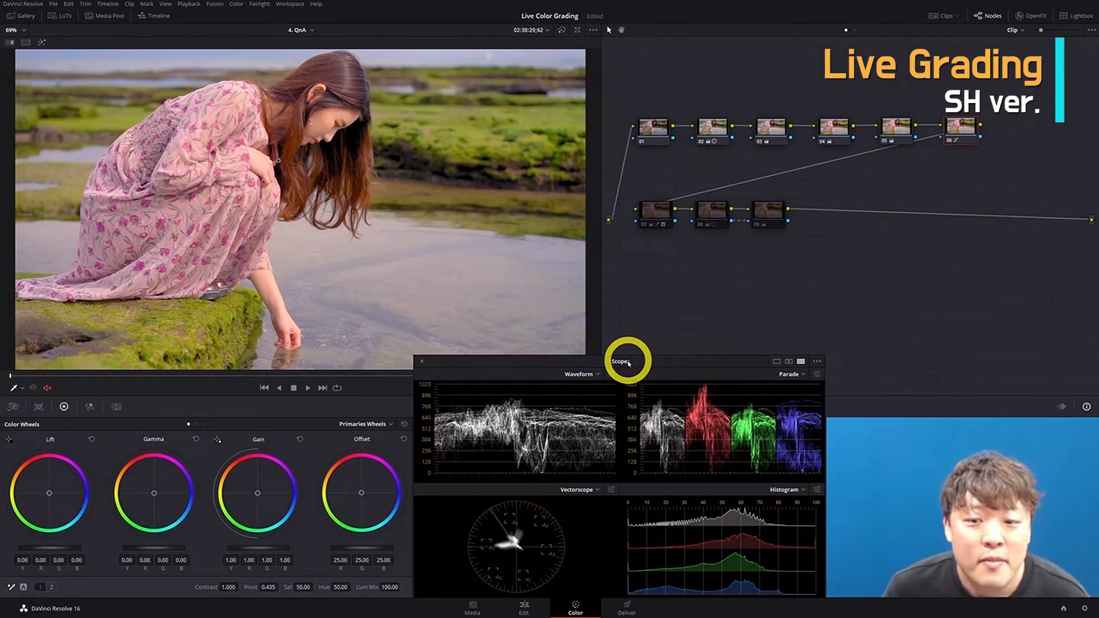
pyautogui.moveTo(625, 367); pyautogui.dragTo(826, 72)
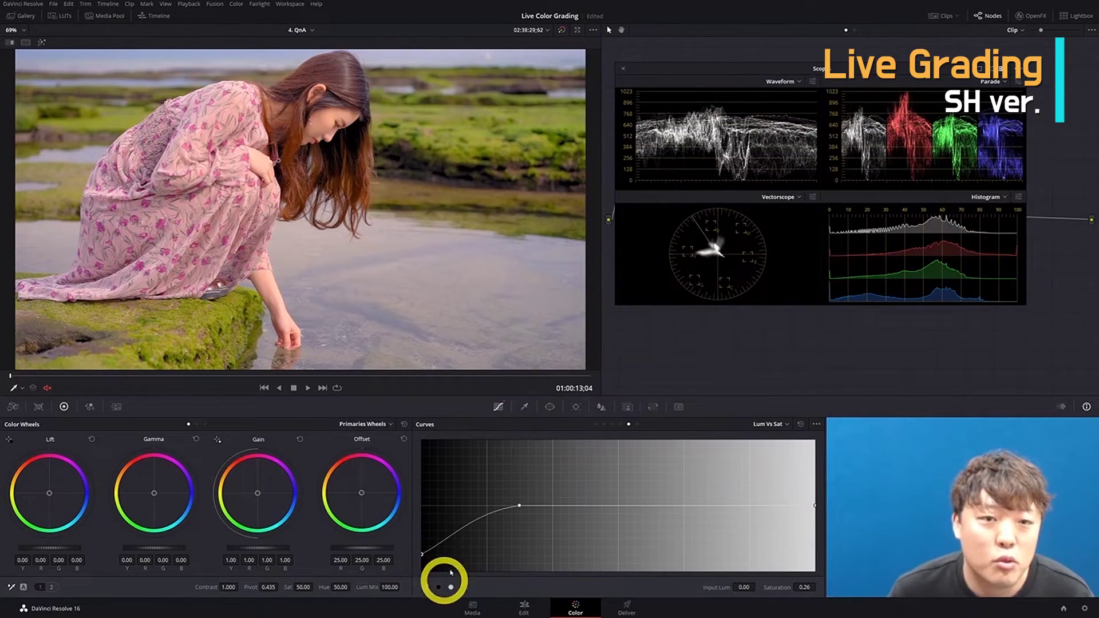
pyautogui.moveTo(820, 69); pyautogui.dragTo(815, 228)
pyautogui.click(970, 127)
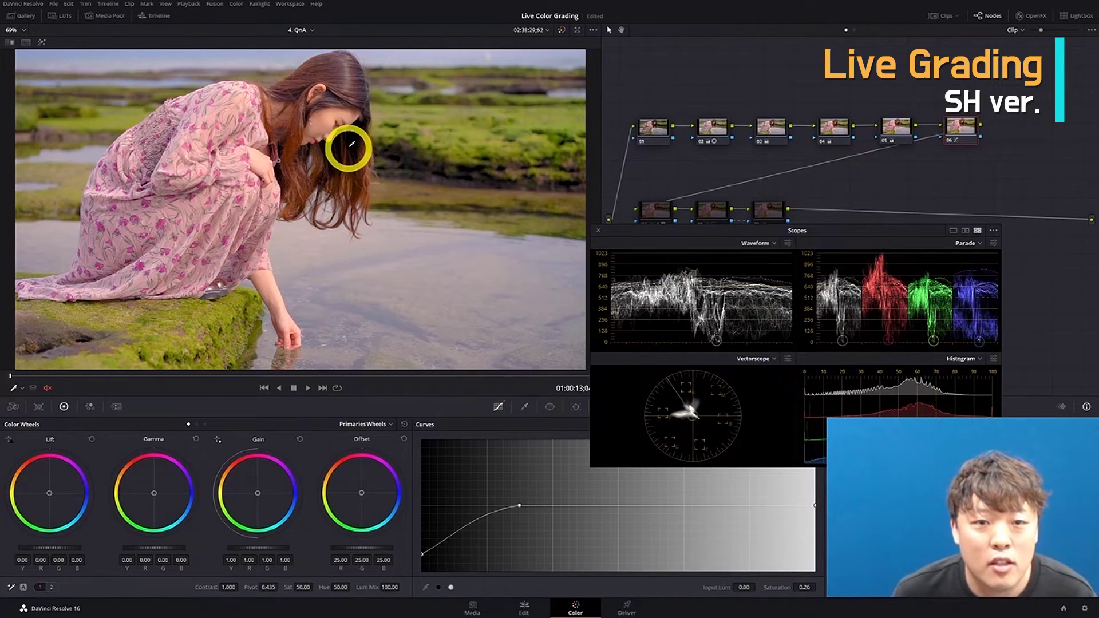
pyautogui.hotkey('ctrl', 'd')
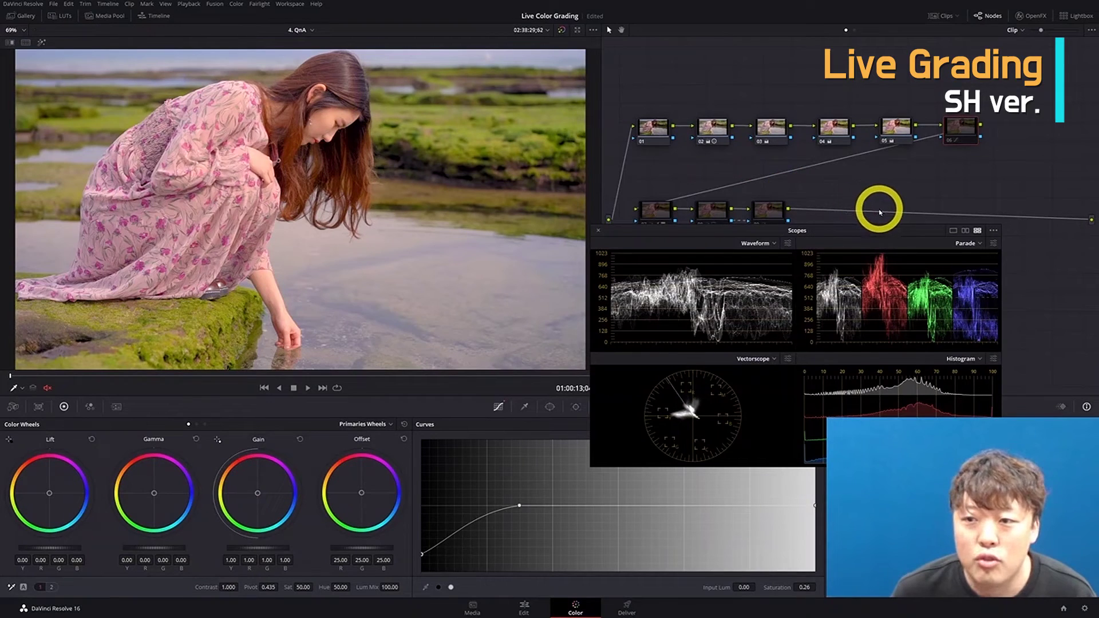
pyautogui.hotkey('ctrl', 'd')
pyautogui.moveTo(872, 232); pyautogui.dragTo(701, 375)
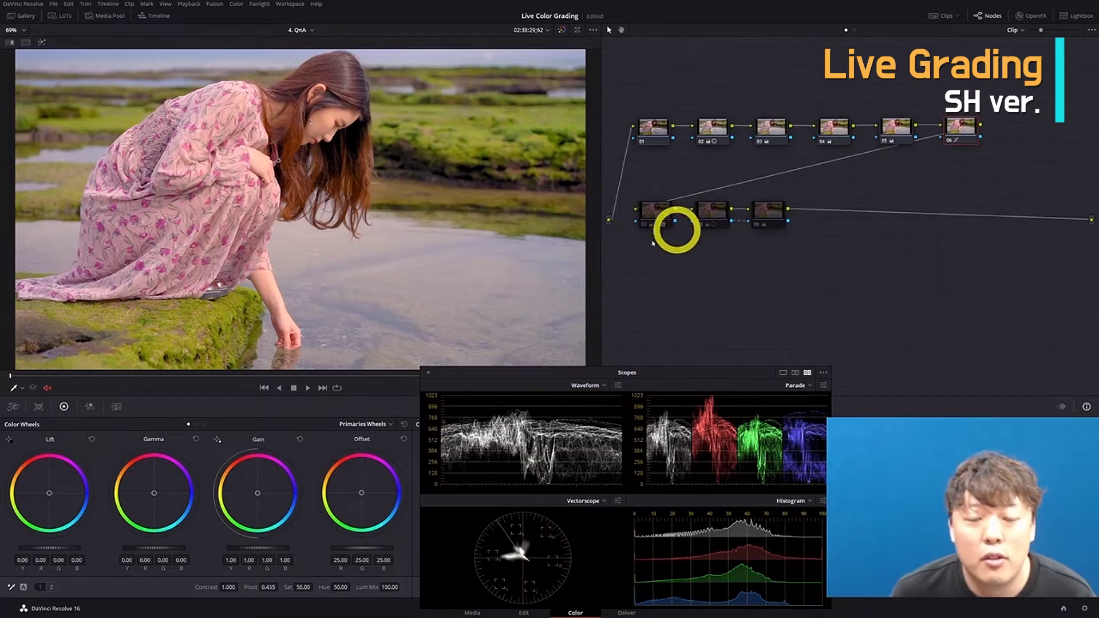
# Go to the frame at 01:00:34;07, enable node 07, and inspect its HSL qualifier, circular face window and tracking.
pyautogui.moveTo(167, 375); pyautogui.dragTo(525, 410)
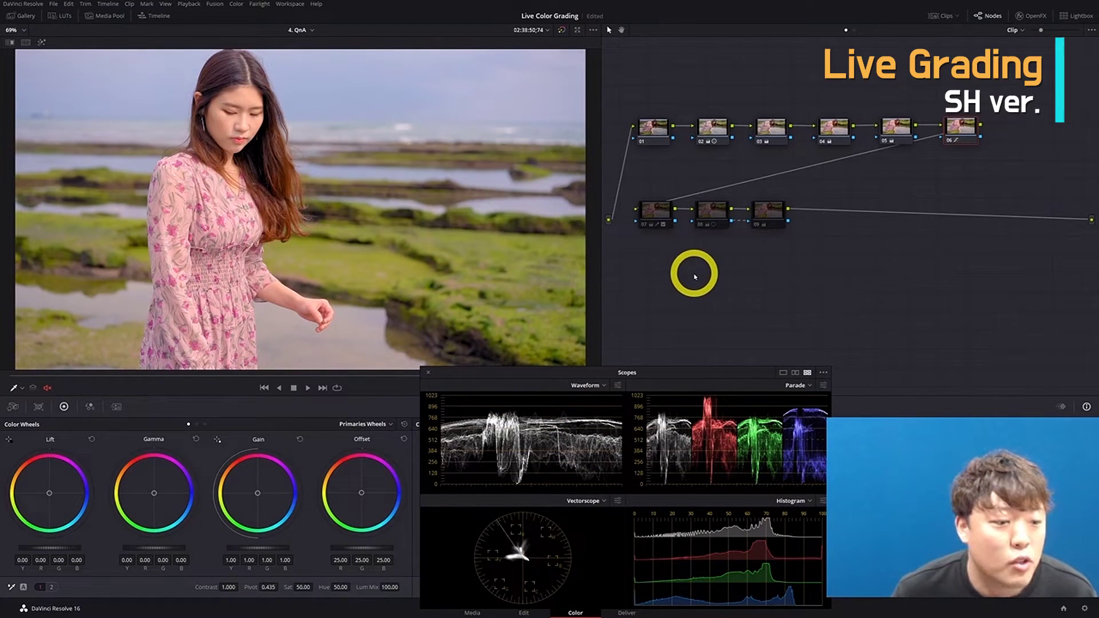
pyautogui.click(663, 213)
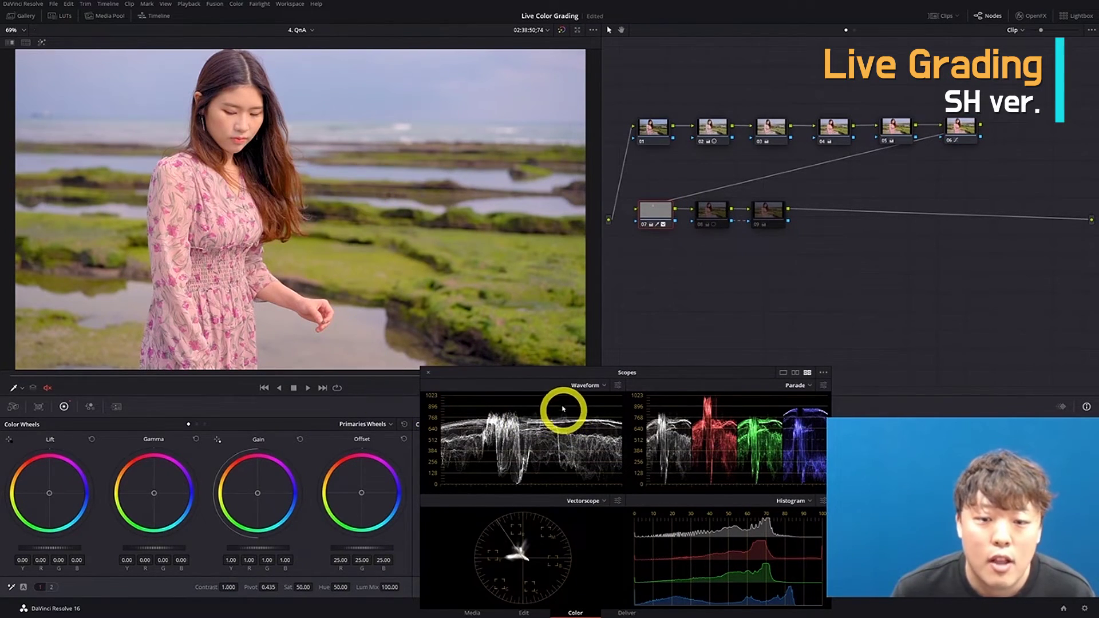
pyautogui.moveTo(534, 373); pyautogui.dragTo(690, 87)
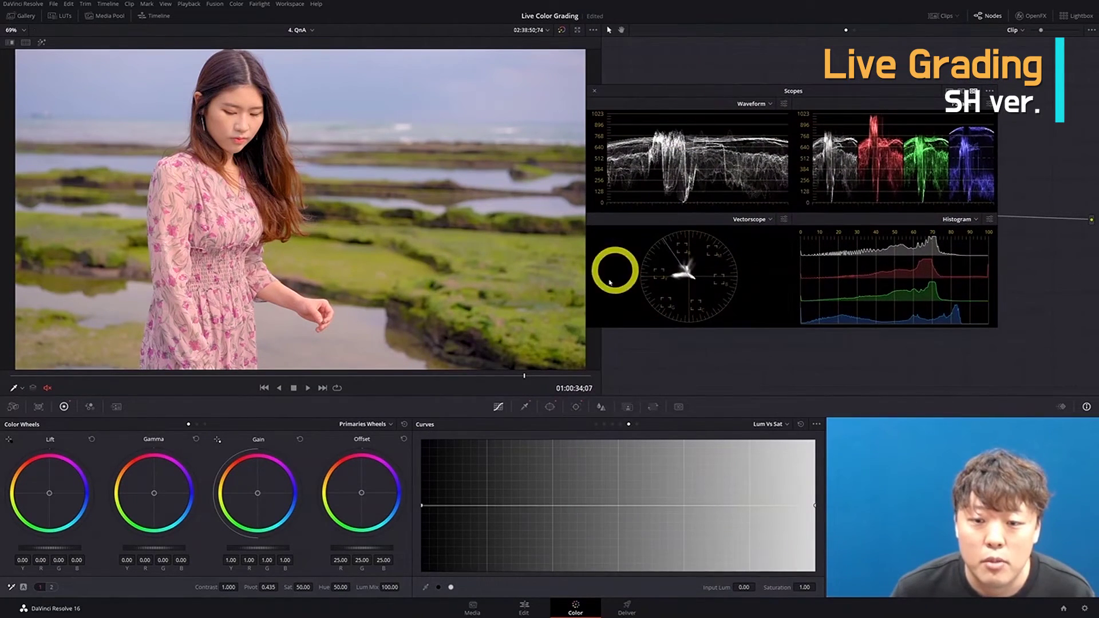
pyautogui.click(525, 407)
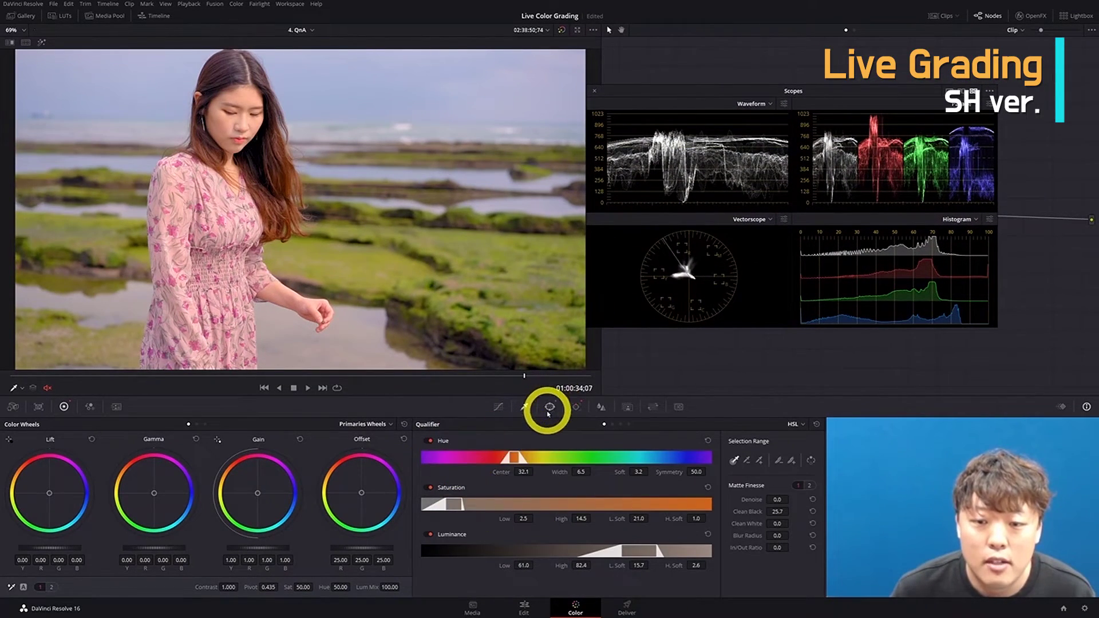
pyautogui.click(549, 408)
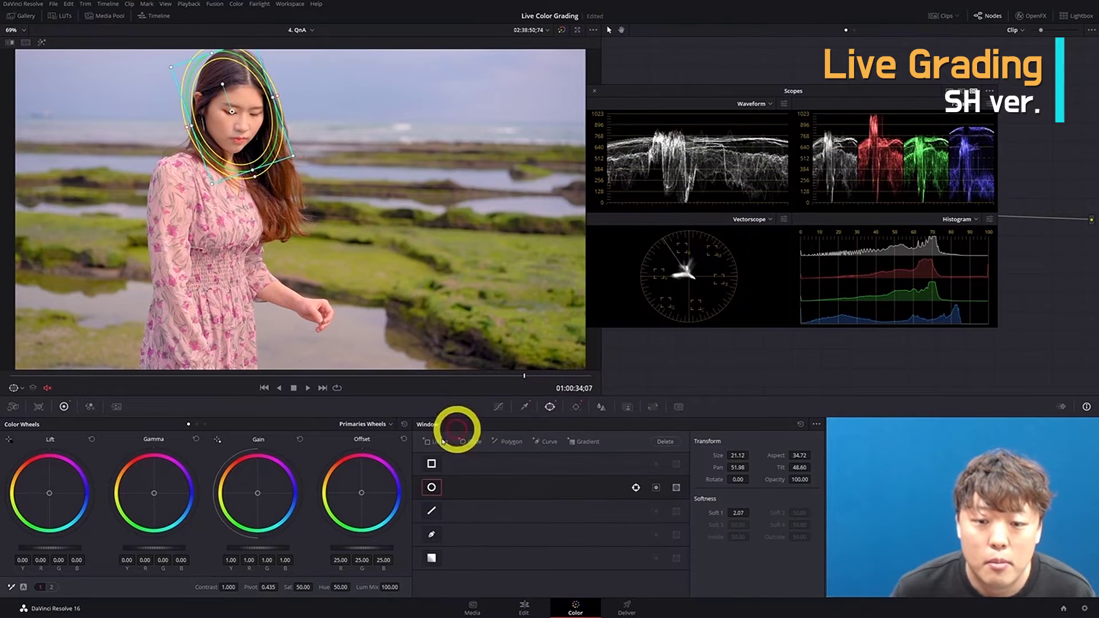
pyautogui.click(577, 407)
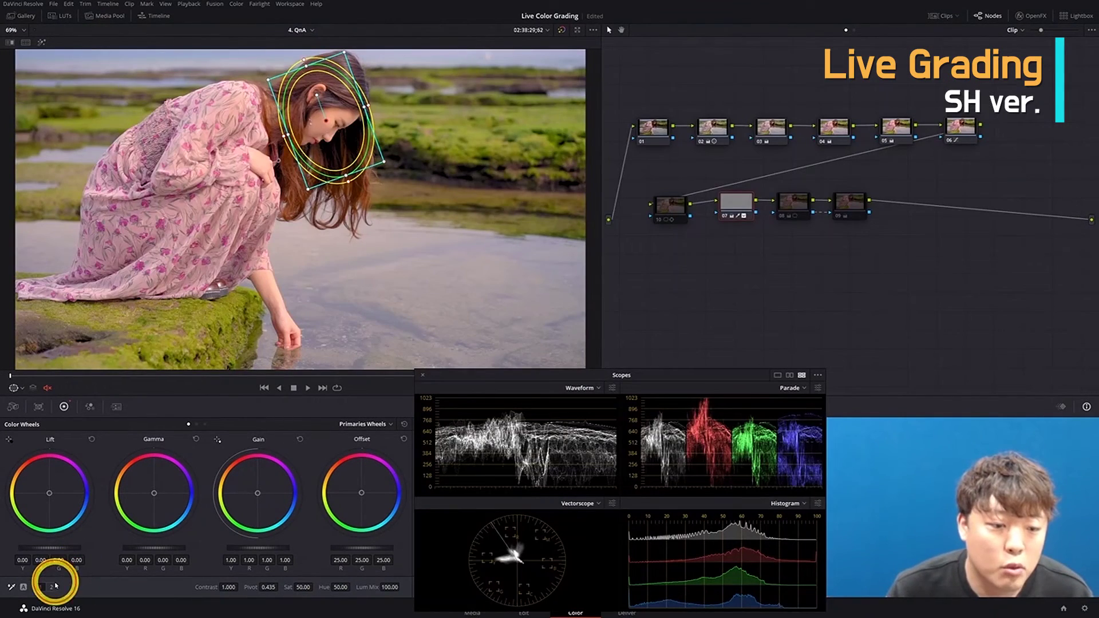
# Show node 07's Midtone Detail adjustment and scrub through the clip with the face enlarged to check the effect.
pyautogui.click(51, 587)
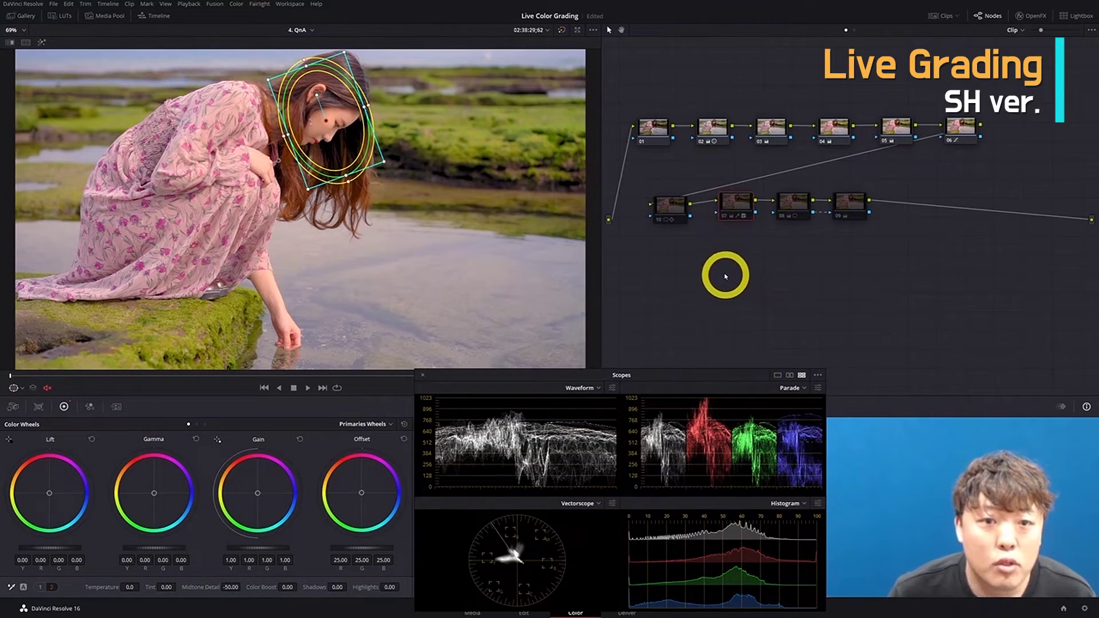
pyautogui.scroll(2, 298, 150)
pyautogui.scroll(1, 312, 146)
pyautogui.moveTo(391, 375); pyautogui.dragTo(543, 380)
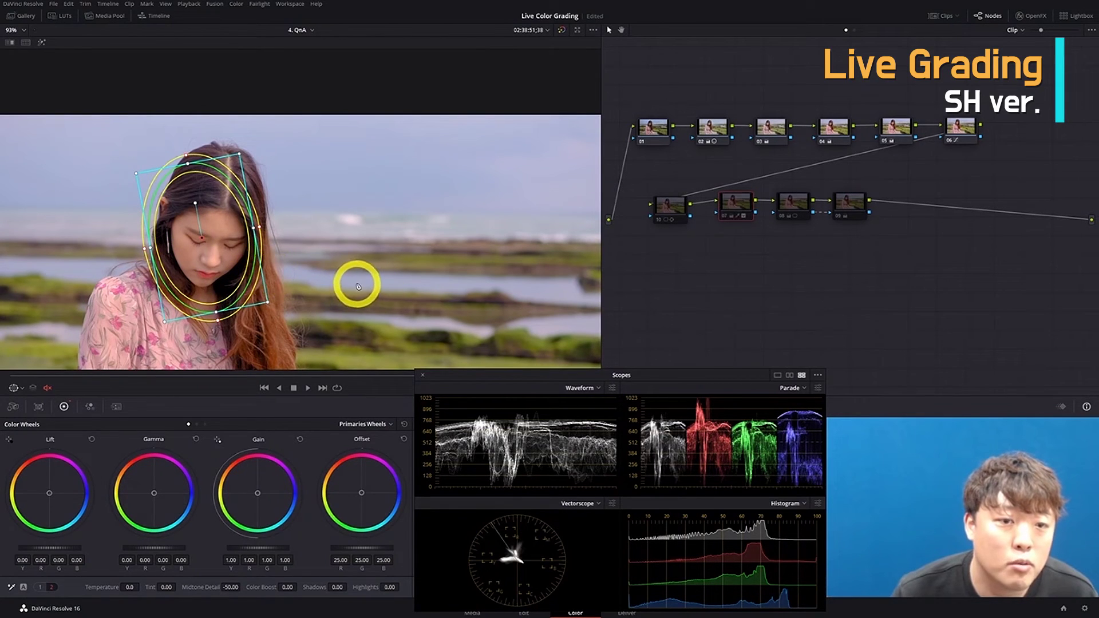
# Go to the previous clip, the woman crouching by the water, and cycle through its Cool, SR and SH grade versions to compare them.
pyautogui.click(810, 220)
pyautogui.press('Up')
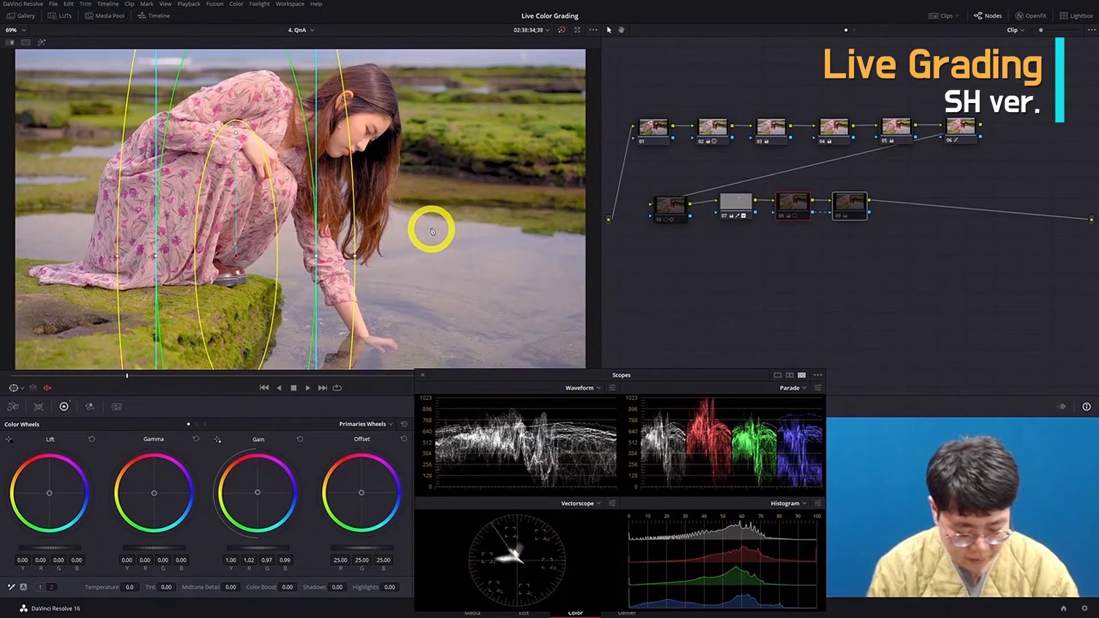
pyautogui.hotkey('ctrl', '1')
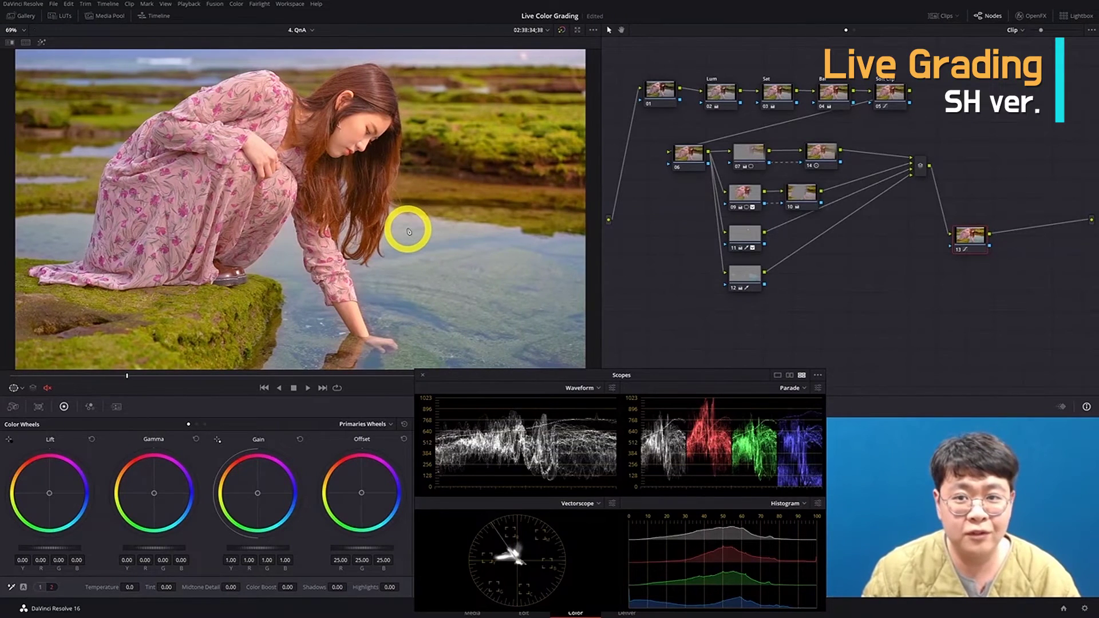
pyautogui.hotkey('ctrl', 'n')
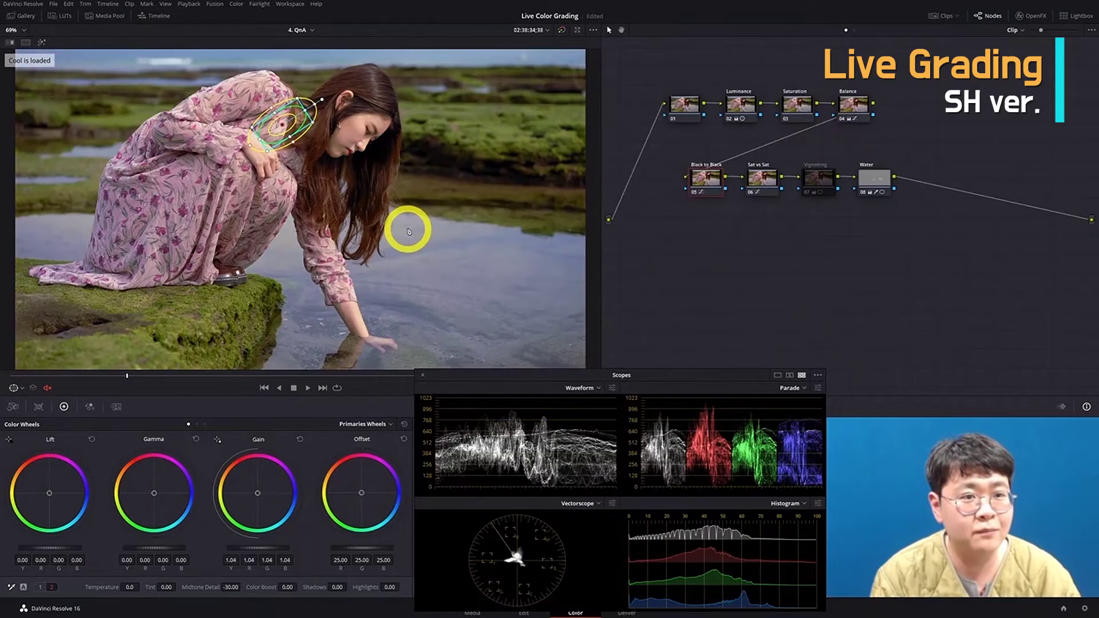
pyautogui.hotkey('ctrl', 'n')
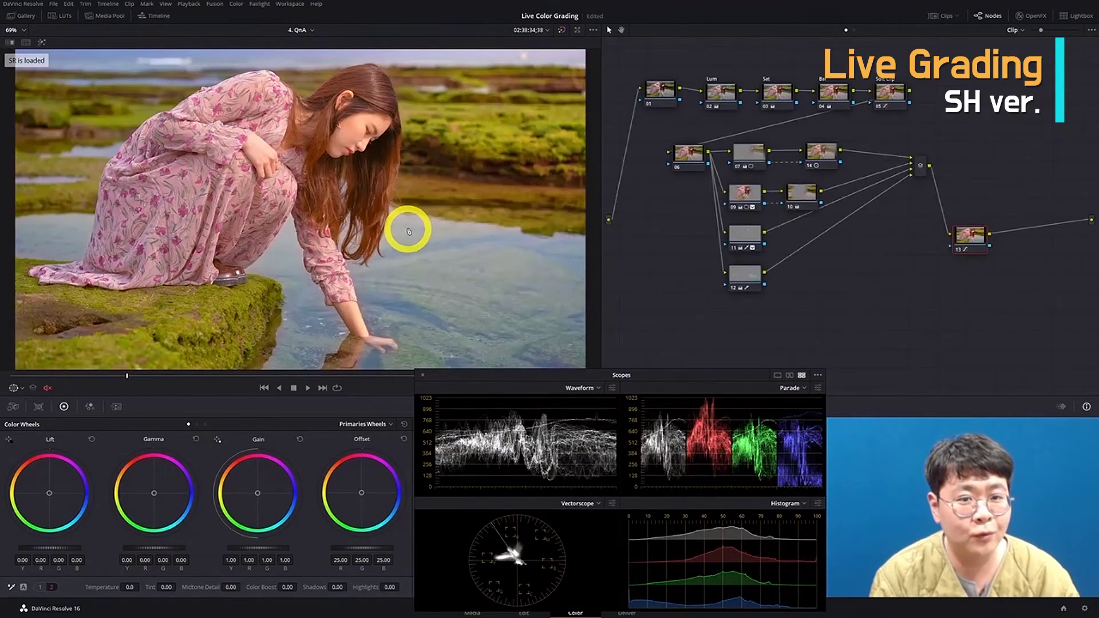
pyautogui.hotkey('ctrl', 'n')
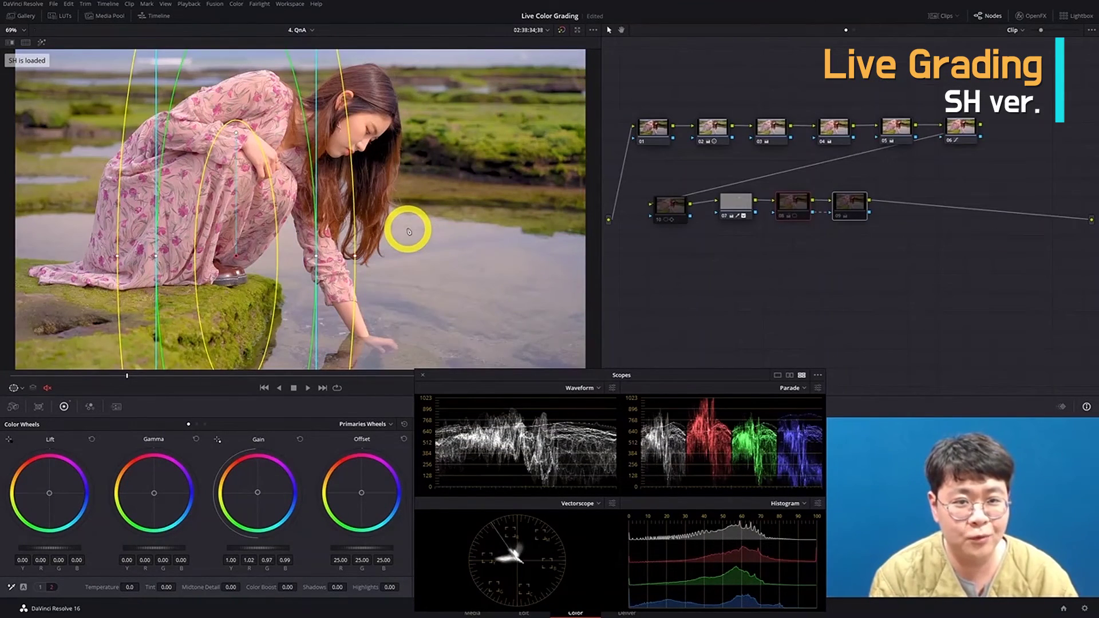
# Shift the SR version's lower group of nodes, from node 06 to node 13, slightly left in the graph and save the project.
pyautogui.click(652, 130)
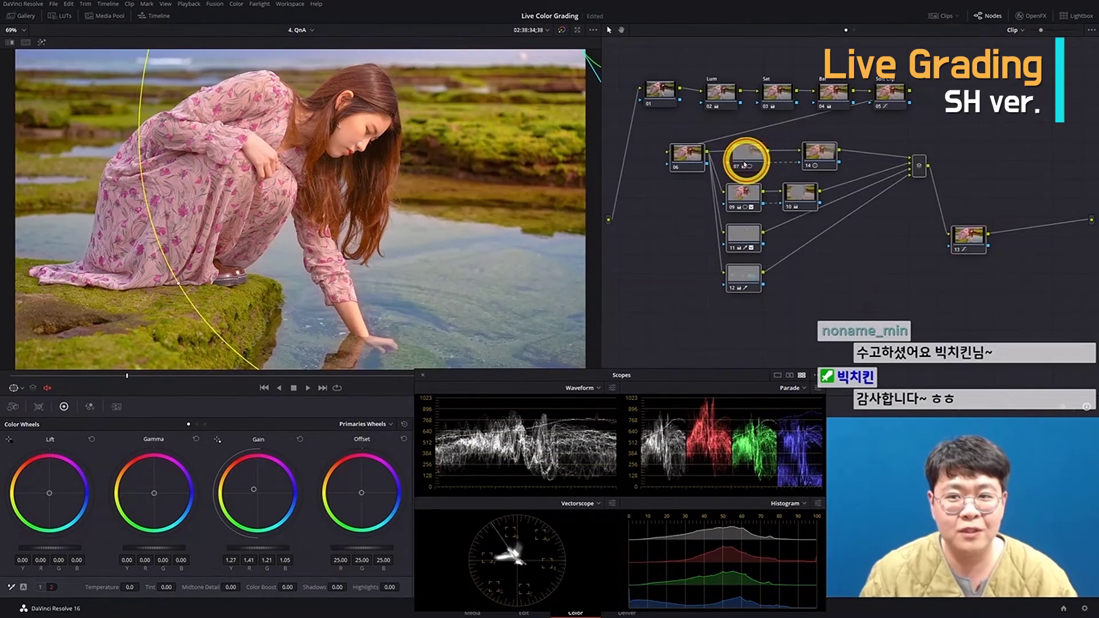
pyautogui.moveTo(746, 161); pyautogui.dragTo(726, 161)
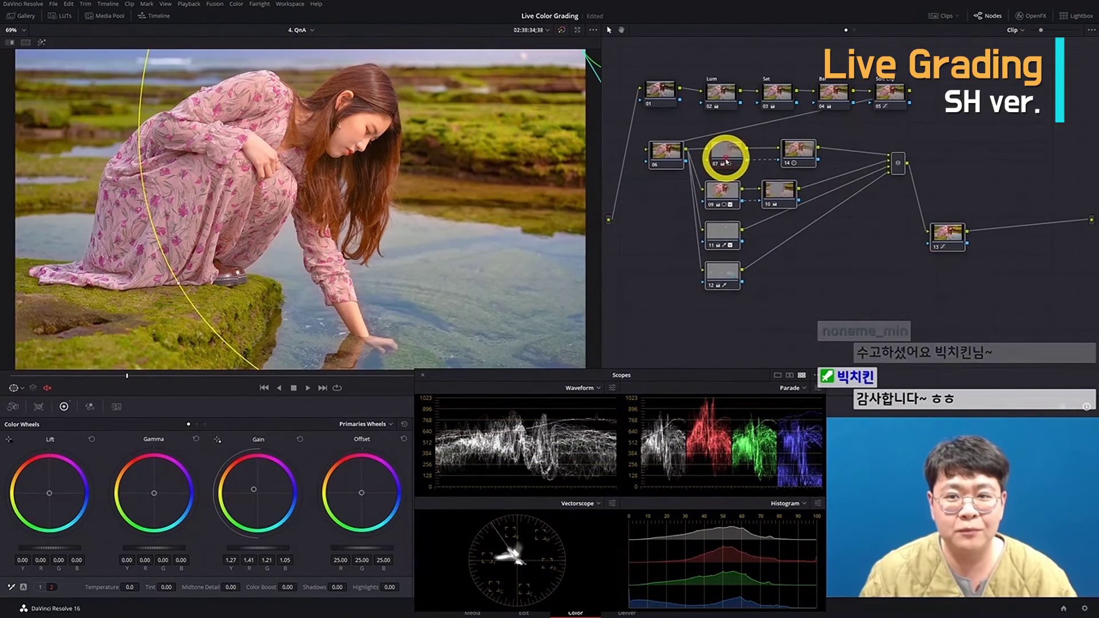
pyautogui.click(826, 93)
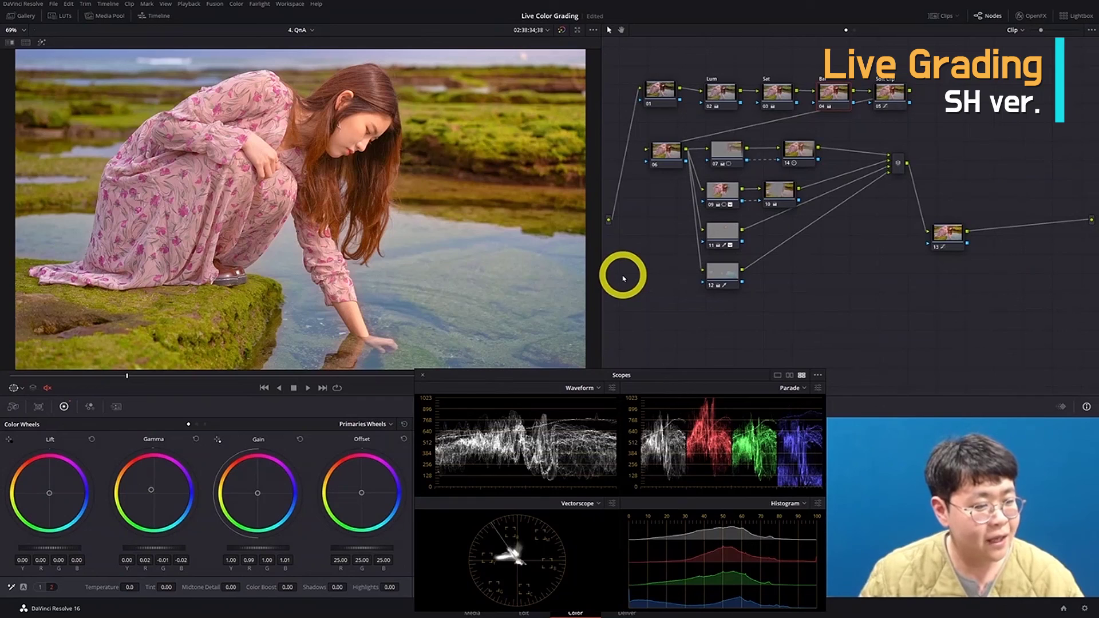
pyautogui.hotkey('ctrl', 's')
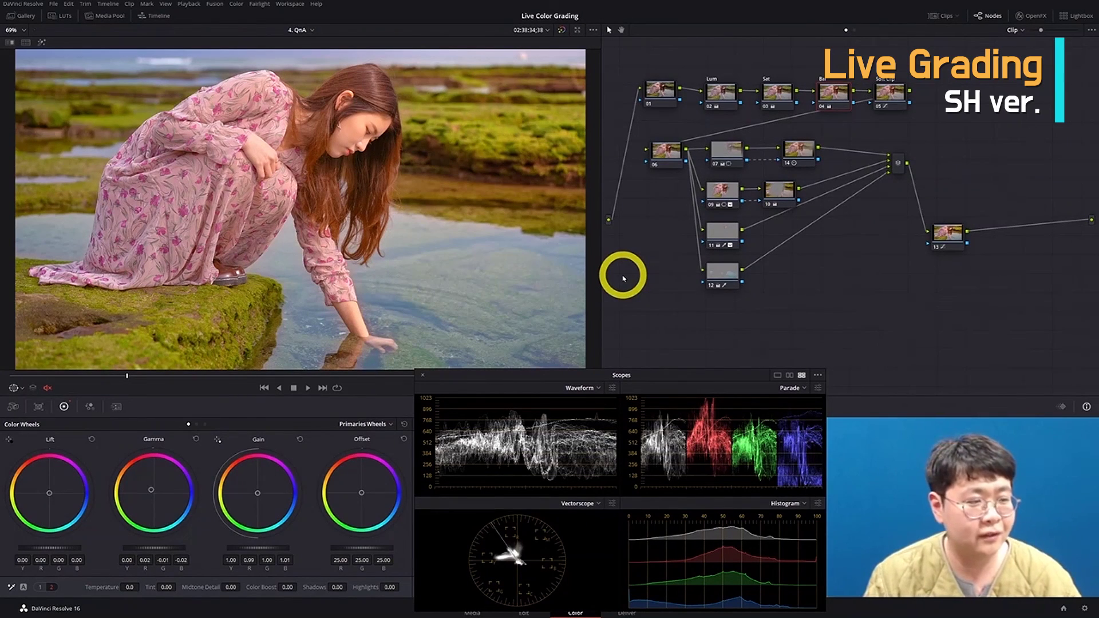